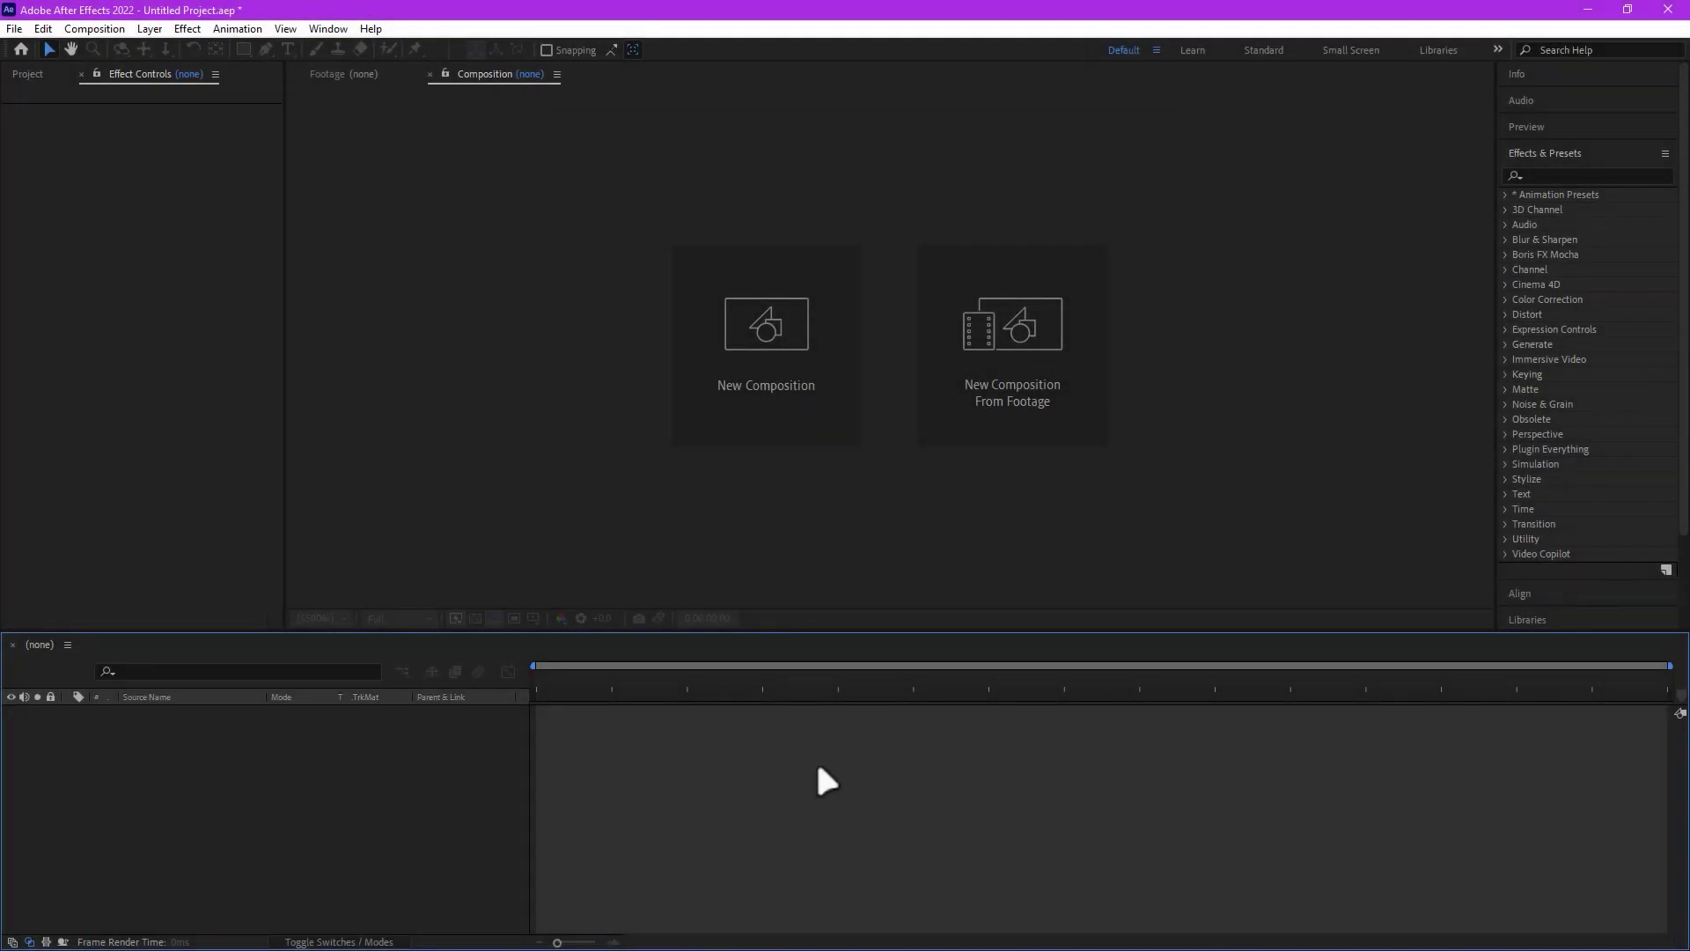
Set up a new composition 'Outro aimation' at 1920×1080, 59.94 fps, 4 seconds, black background.
{"action": "left_click", "coordinate": [779, 377]}
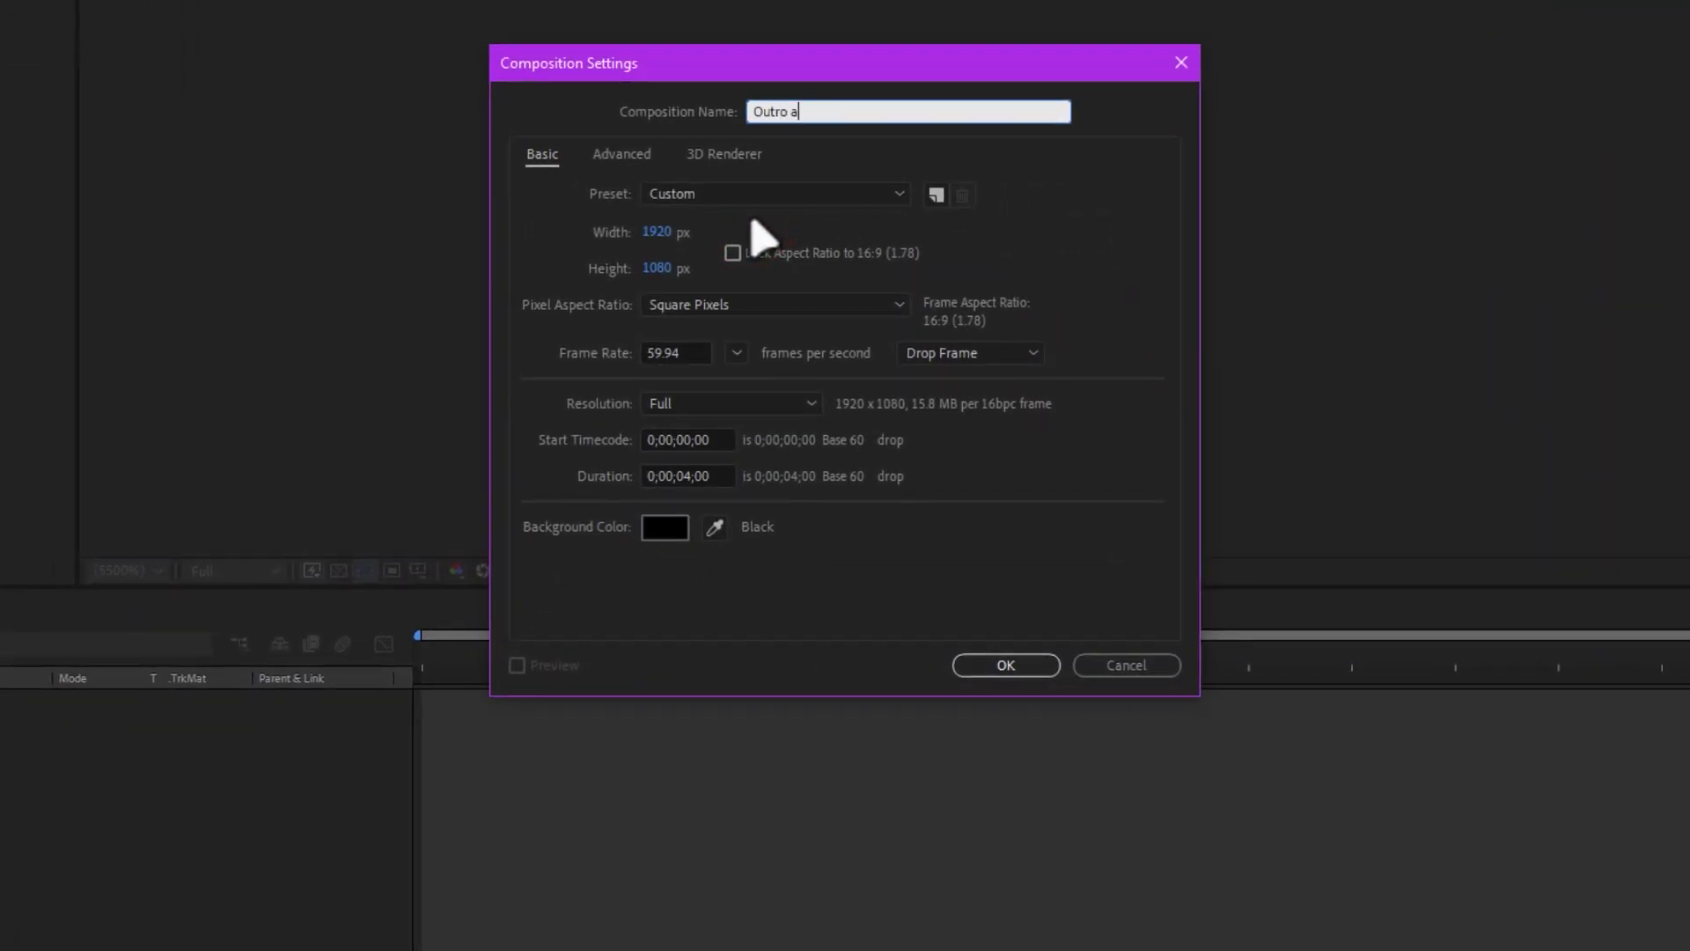
{"action": "type", "text": "Outro aimation"}
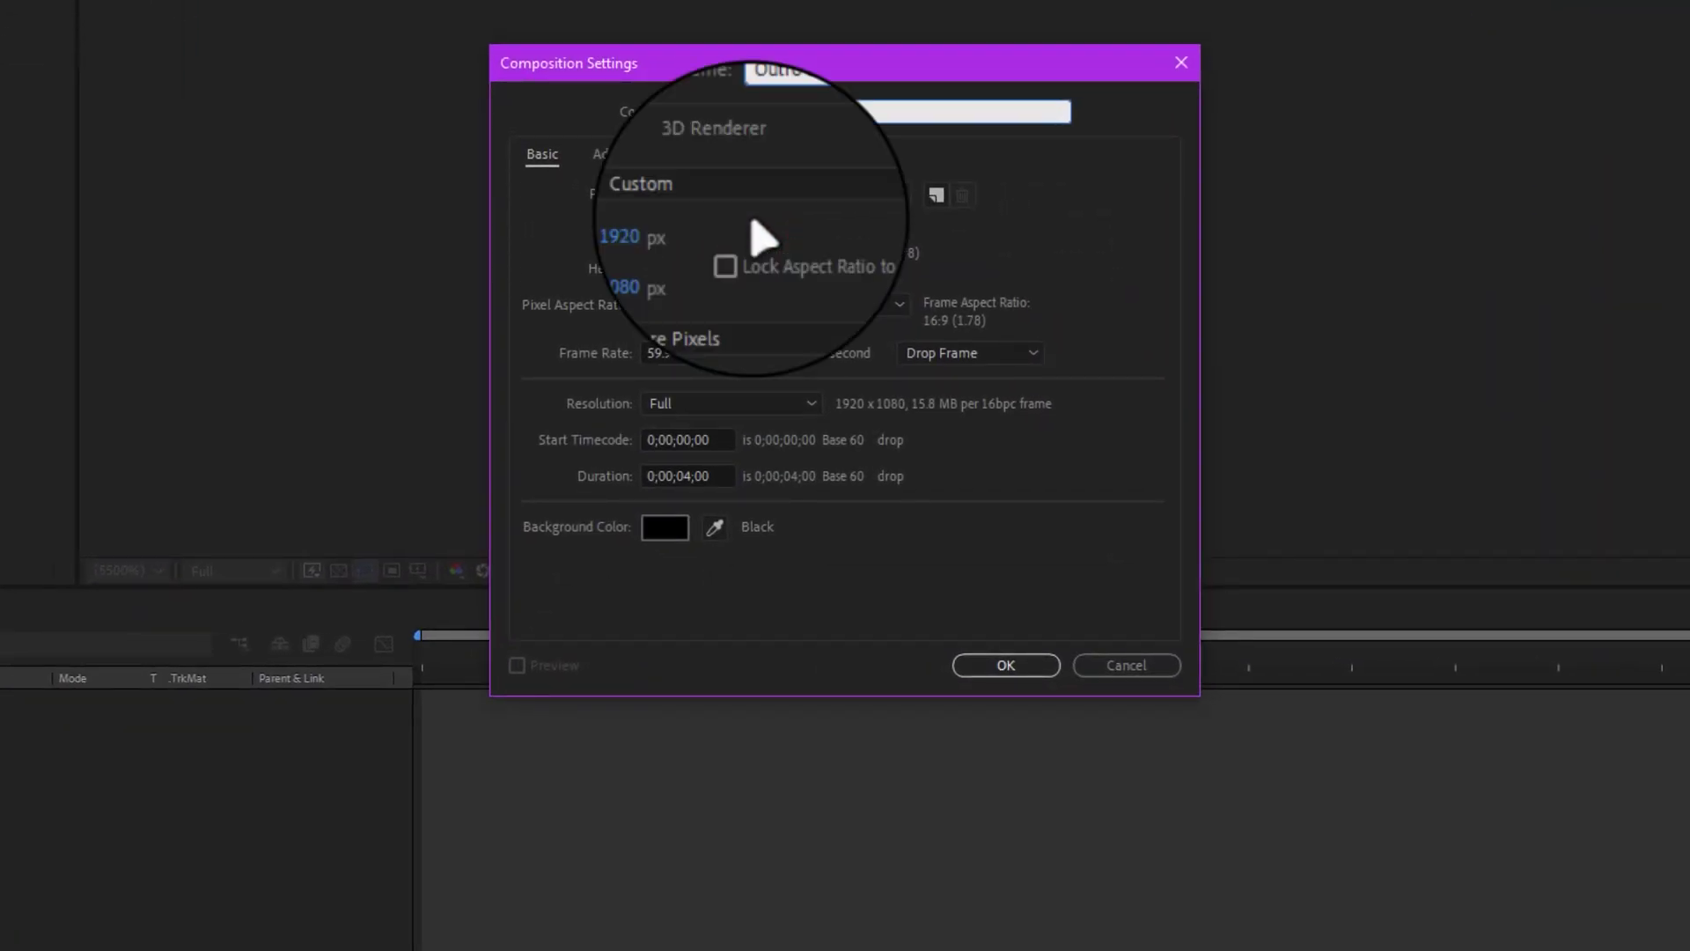
{"action": "left_click", "coordinate": [654, 227]}
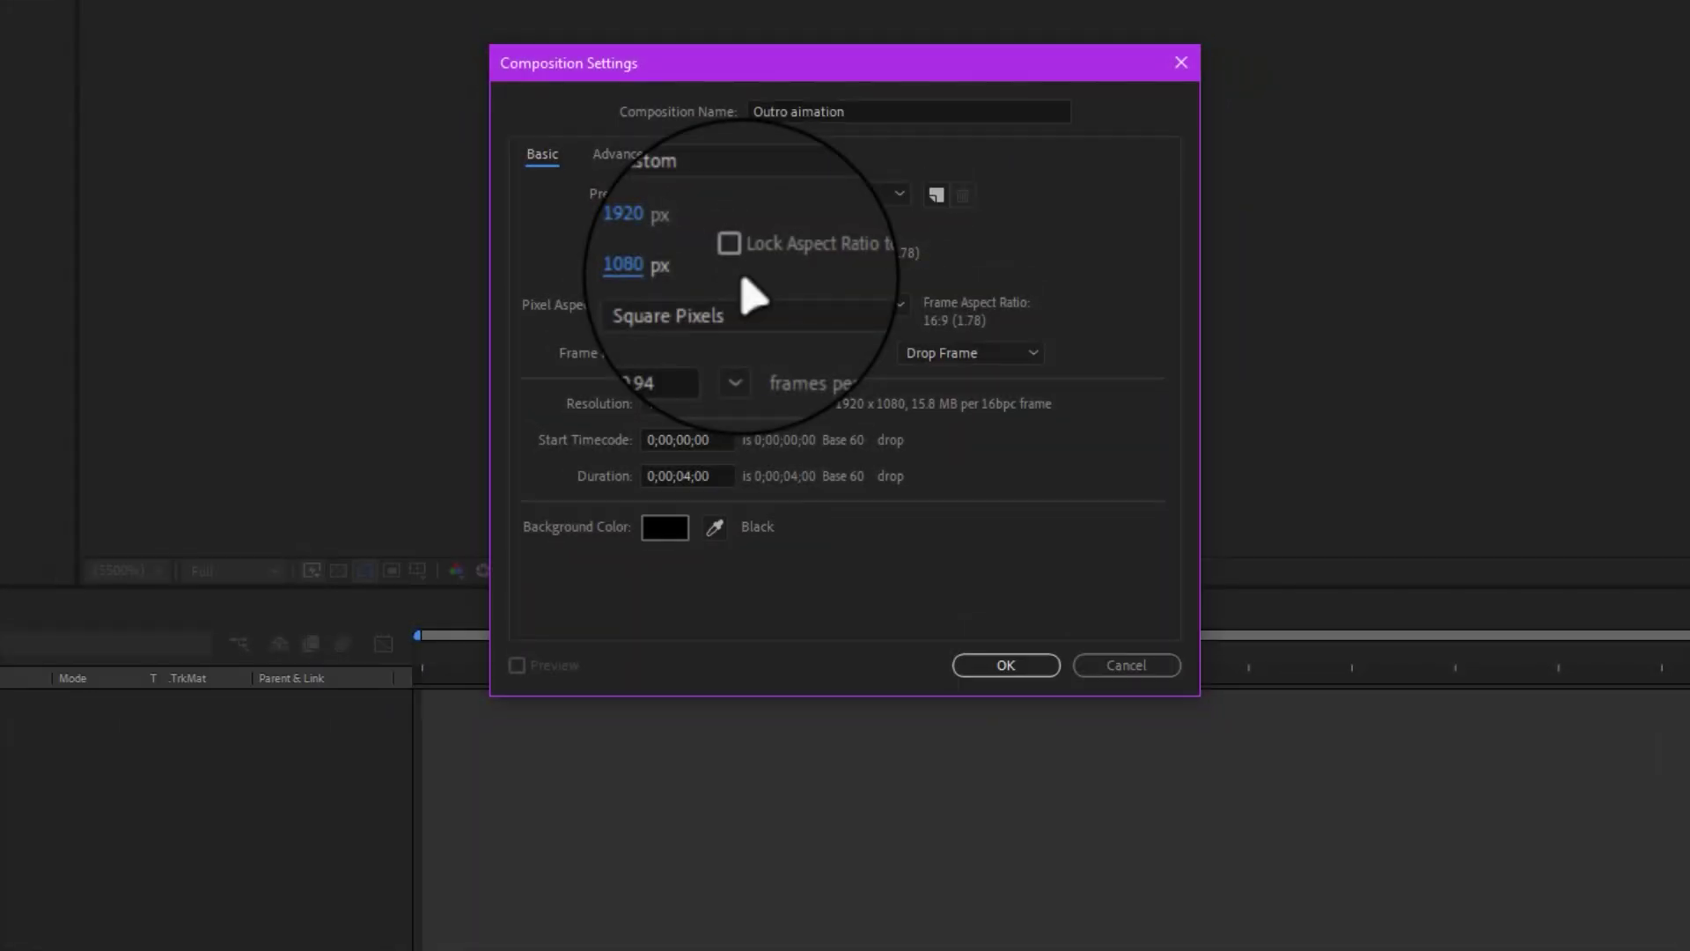
{"action": "left_click", "coordinate": [737, 353]}
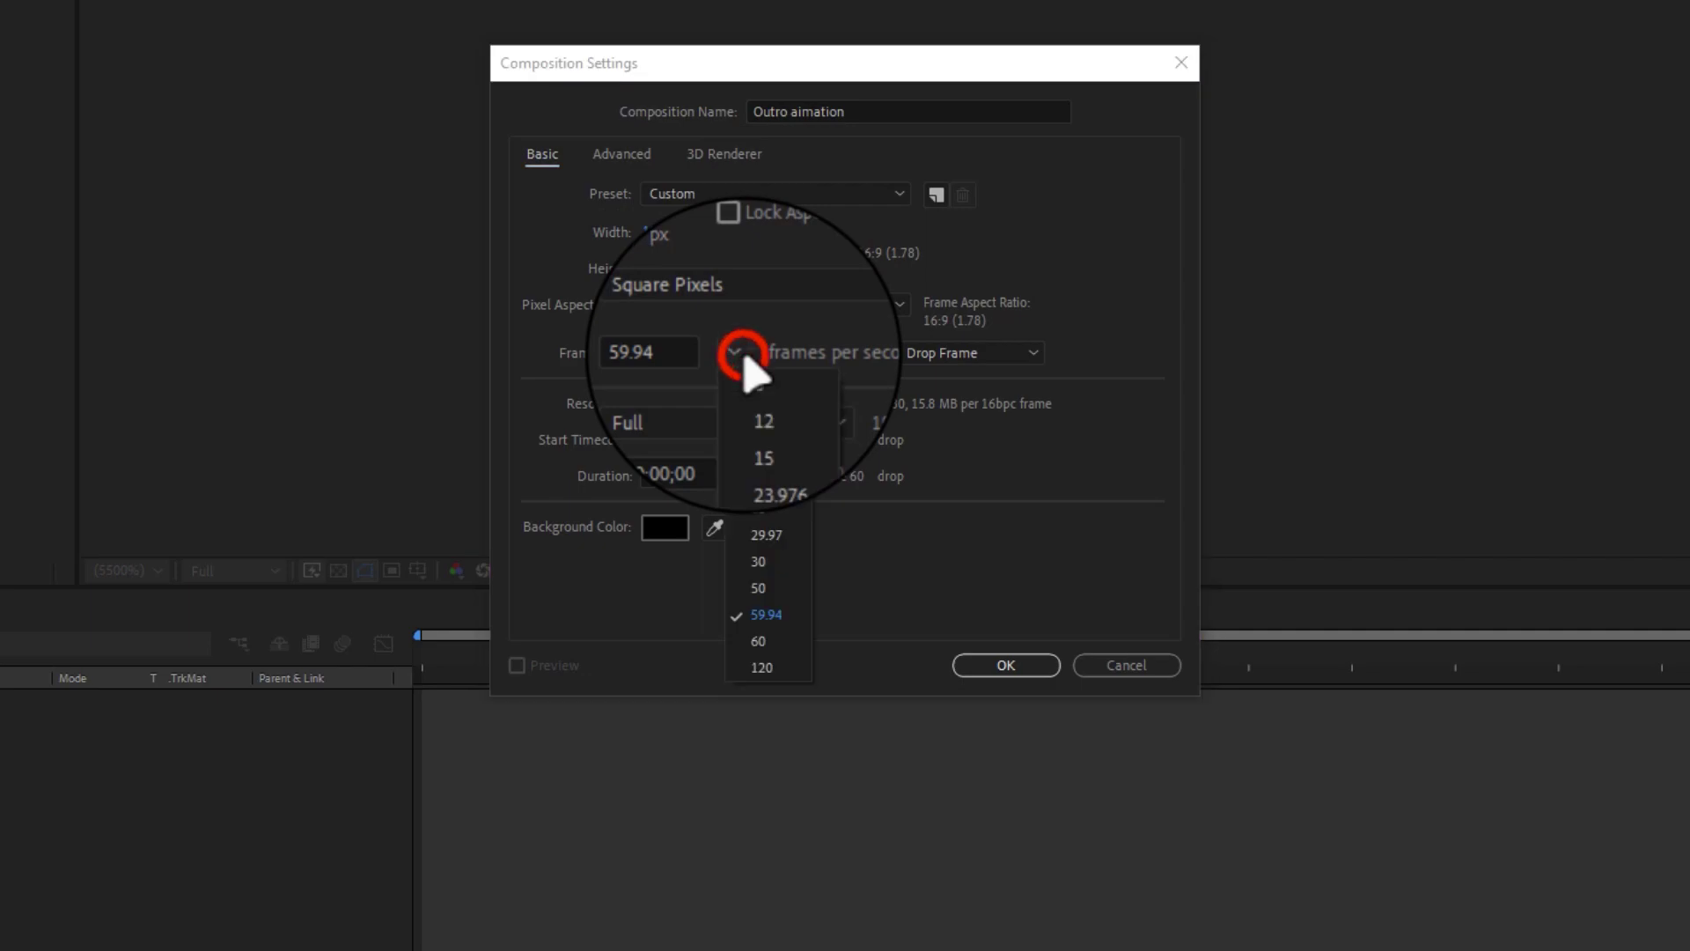
{"action": "left_click", "coordinate": [767, 629]}
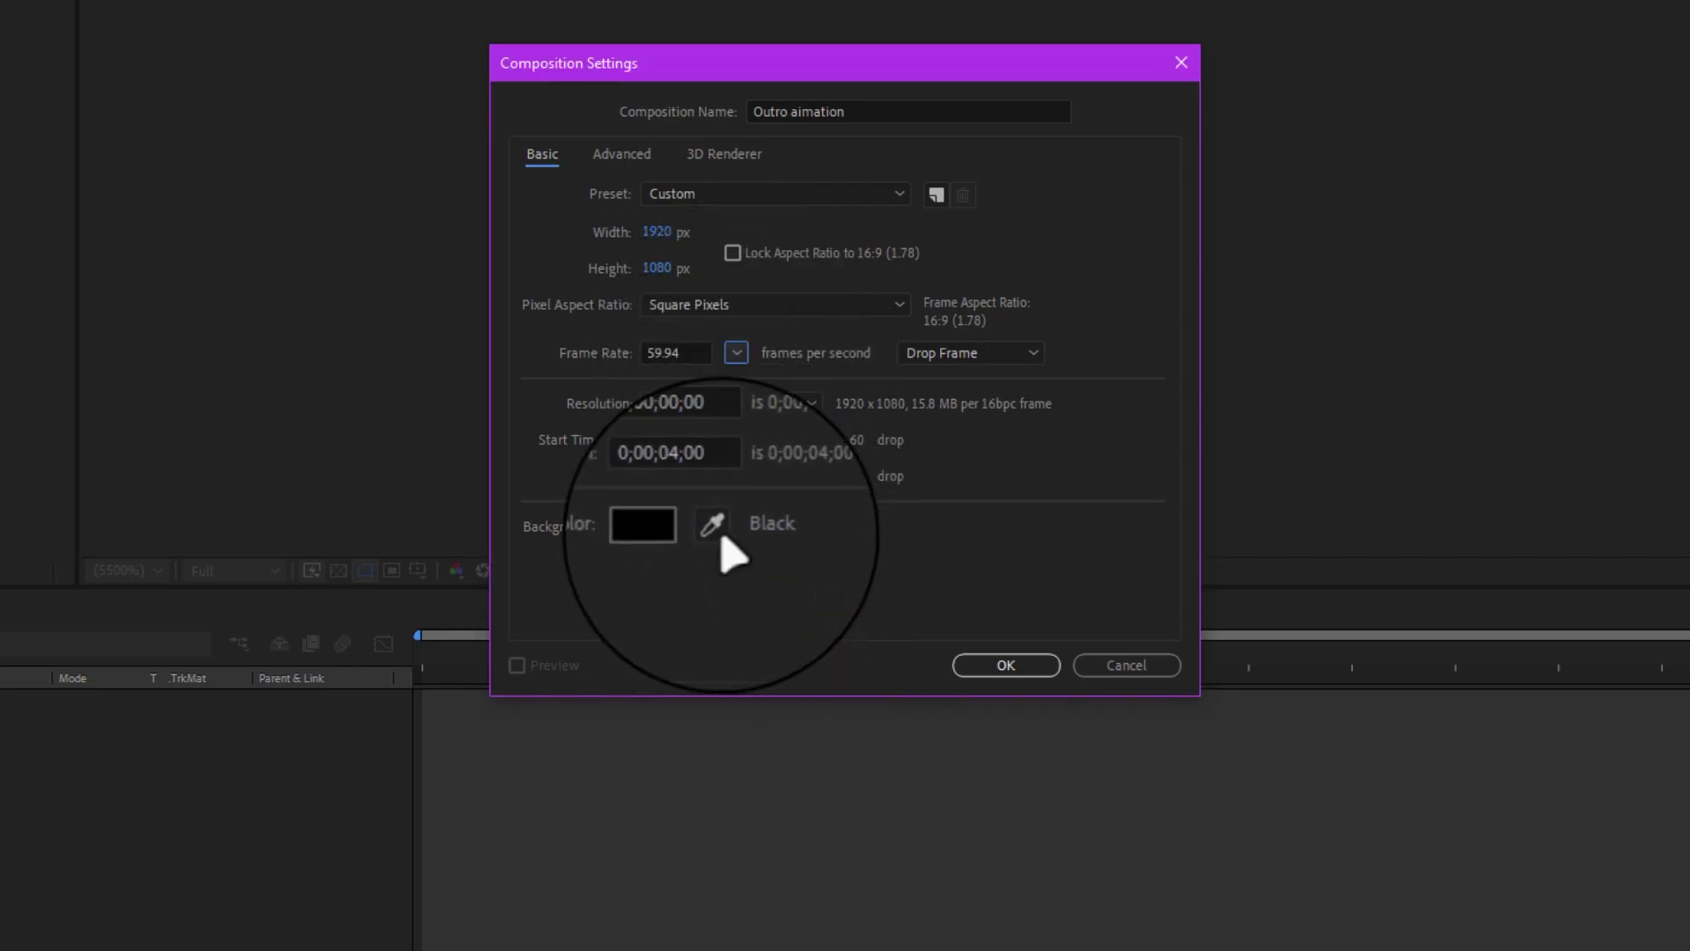
{"action": "left_click", "coordinate": [686, 475]}
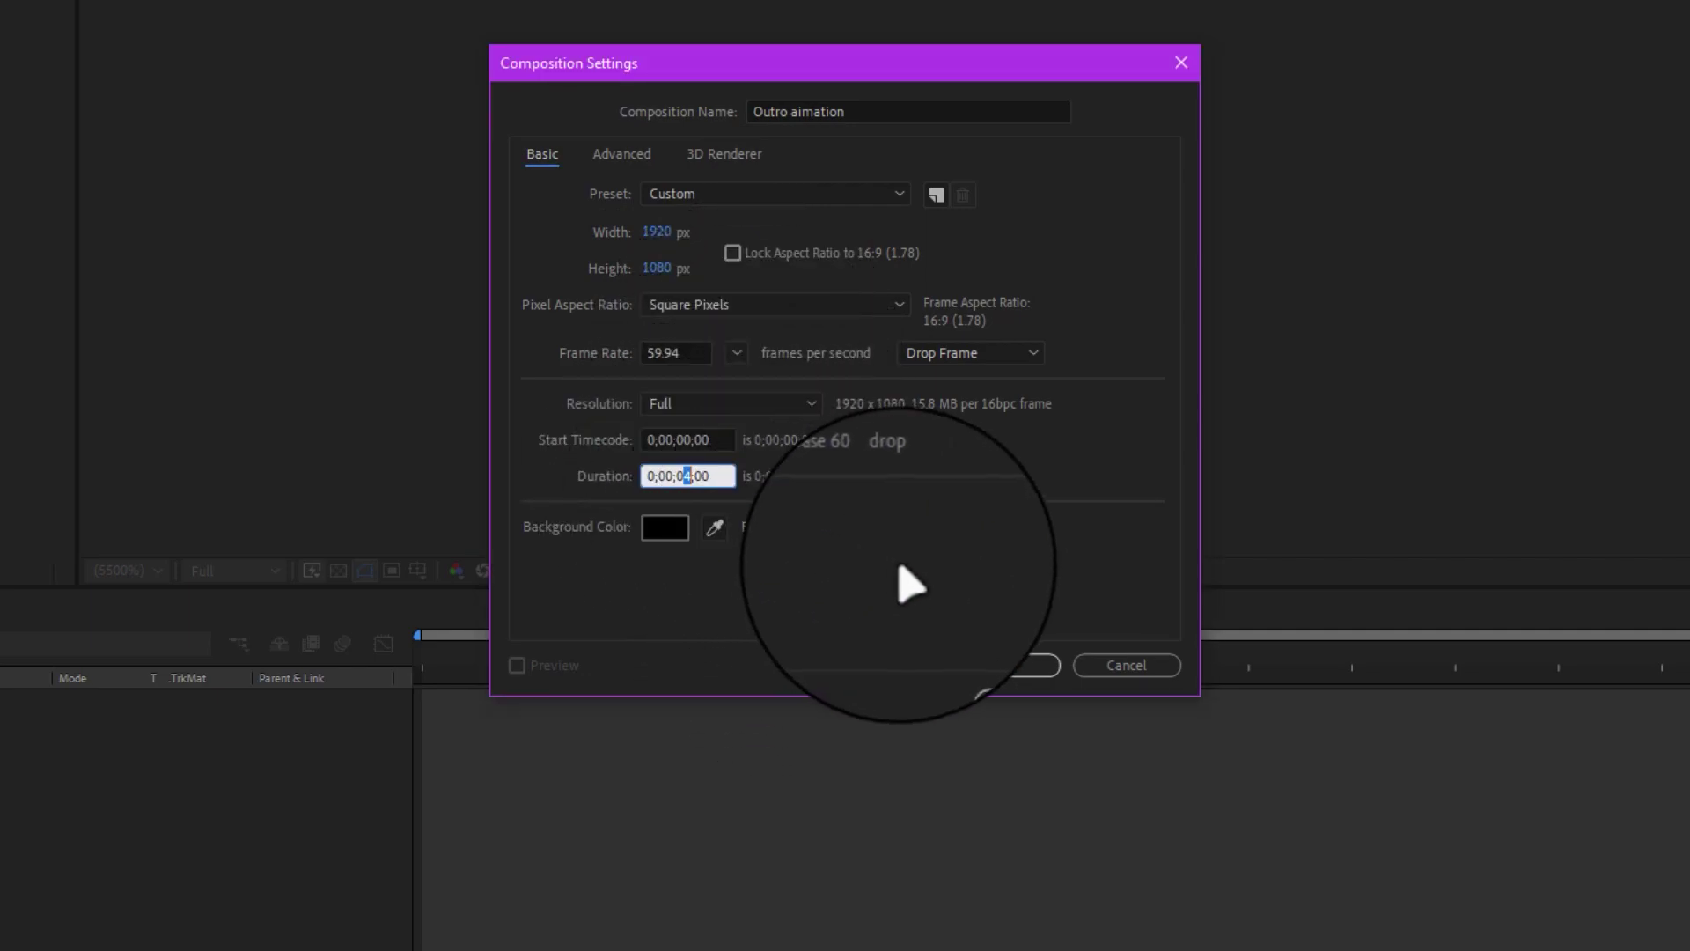
Confirm the composition settings and add a text layer reading FARAZ PSD.
{"action": "left_click", "coordinate": [999, 666]}
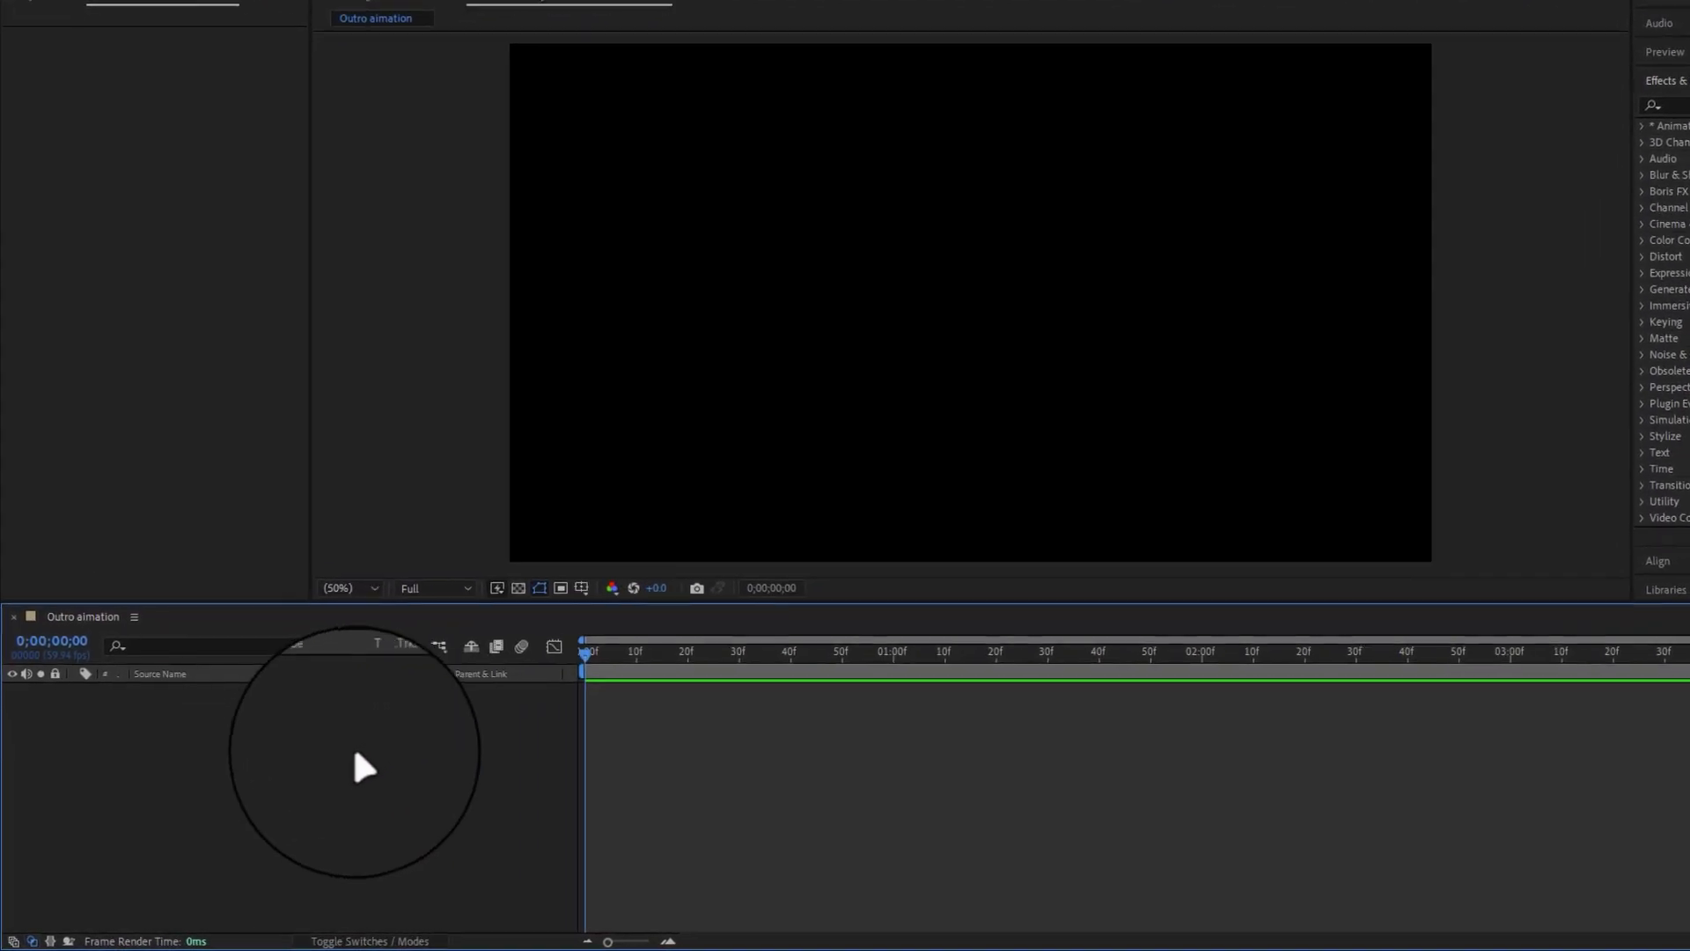
{"action": "right_click", "coordinate": [318, 757]}
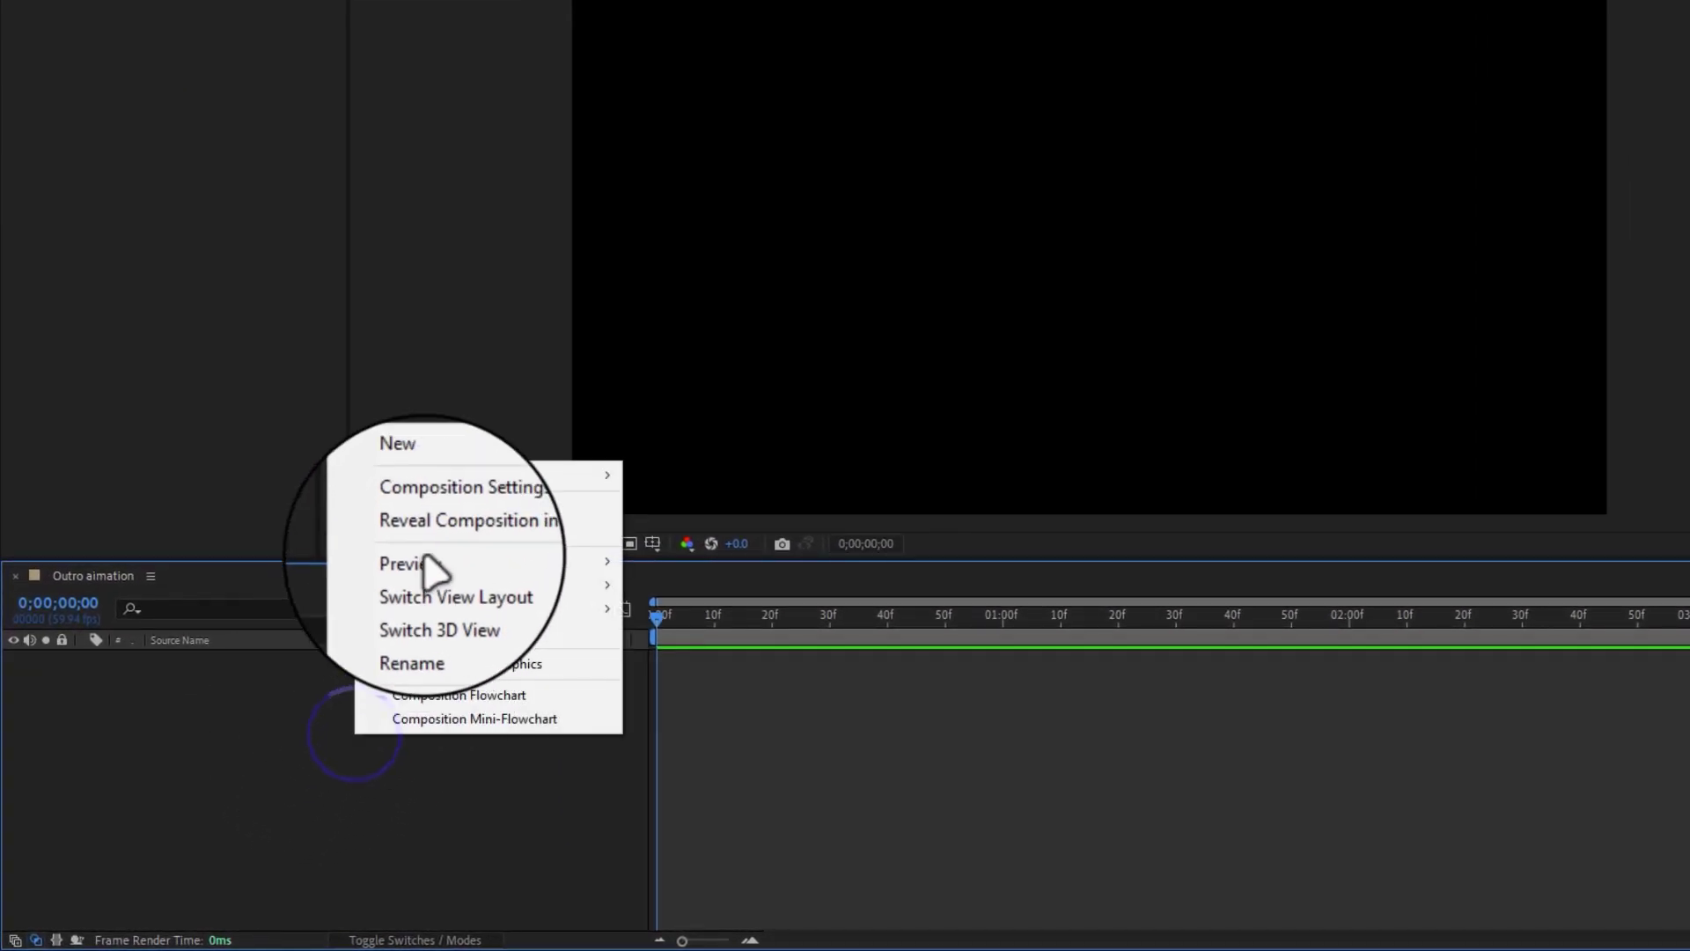
{"action": "left_click", "coordinate": [457, 479]}
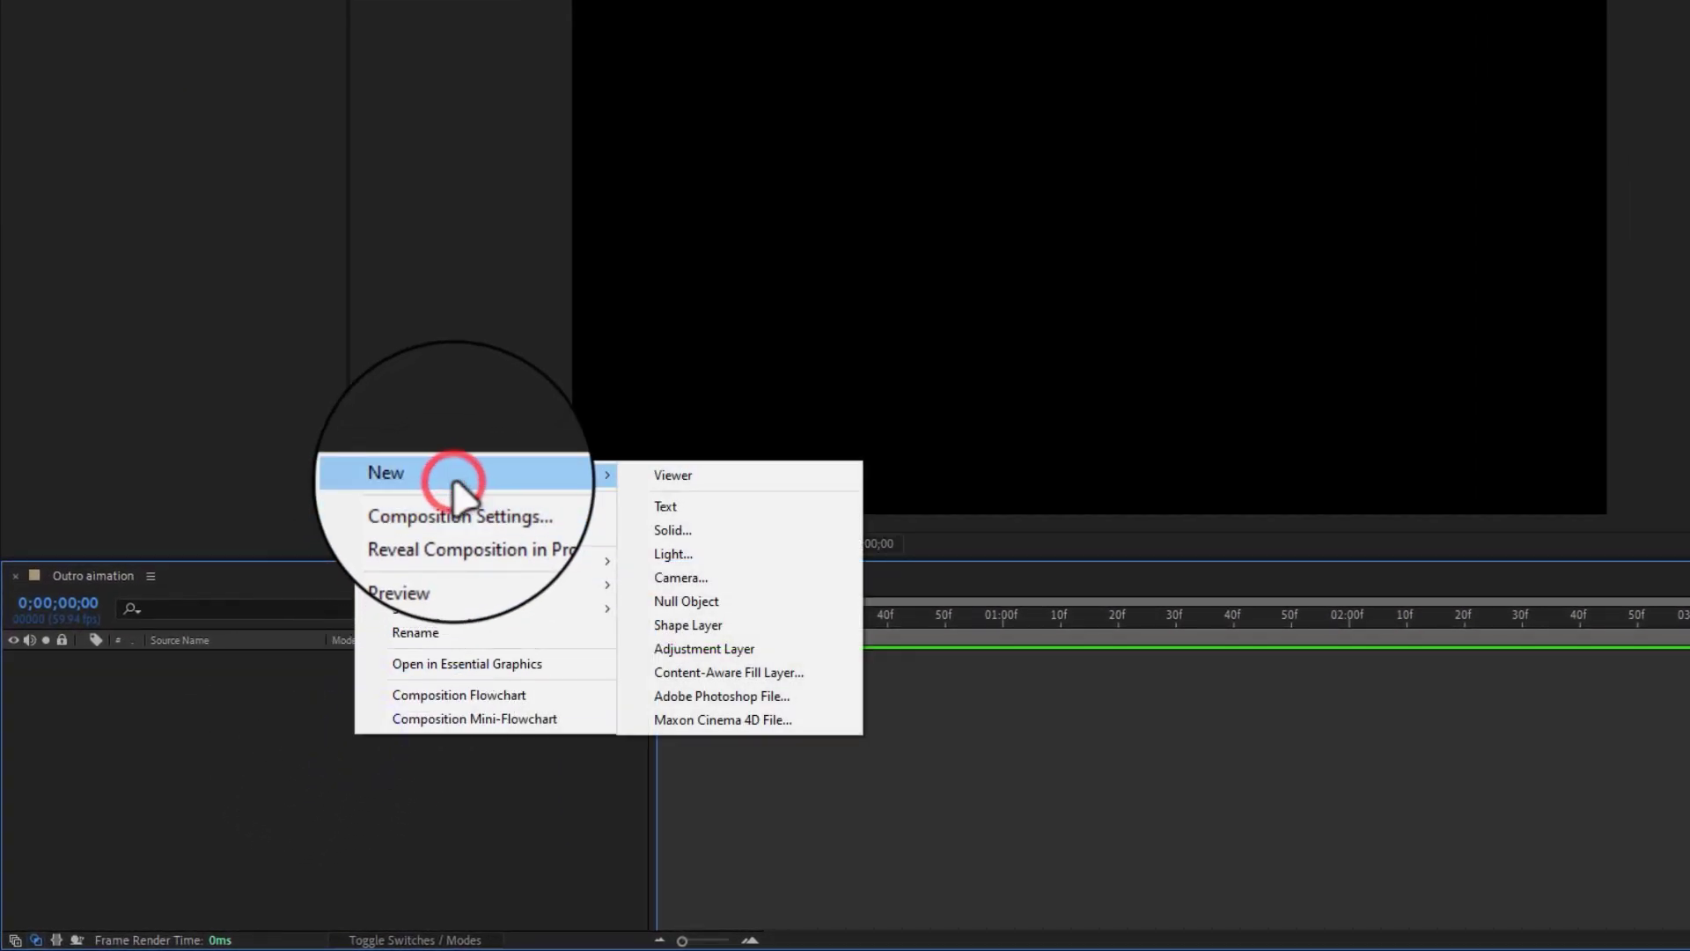
{"action": "left_click", "coordinate": [674, 509]}
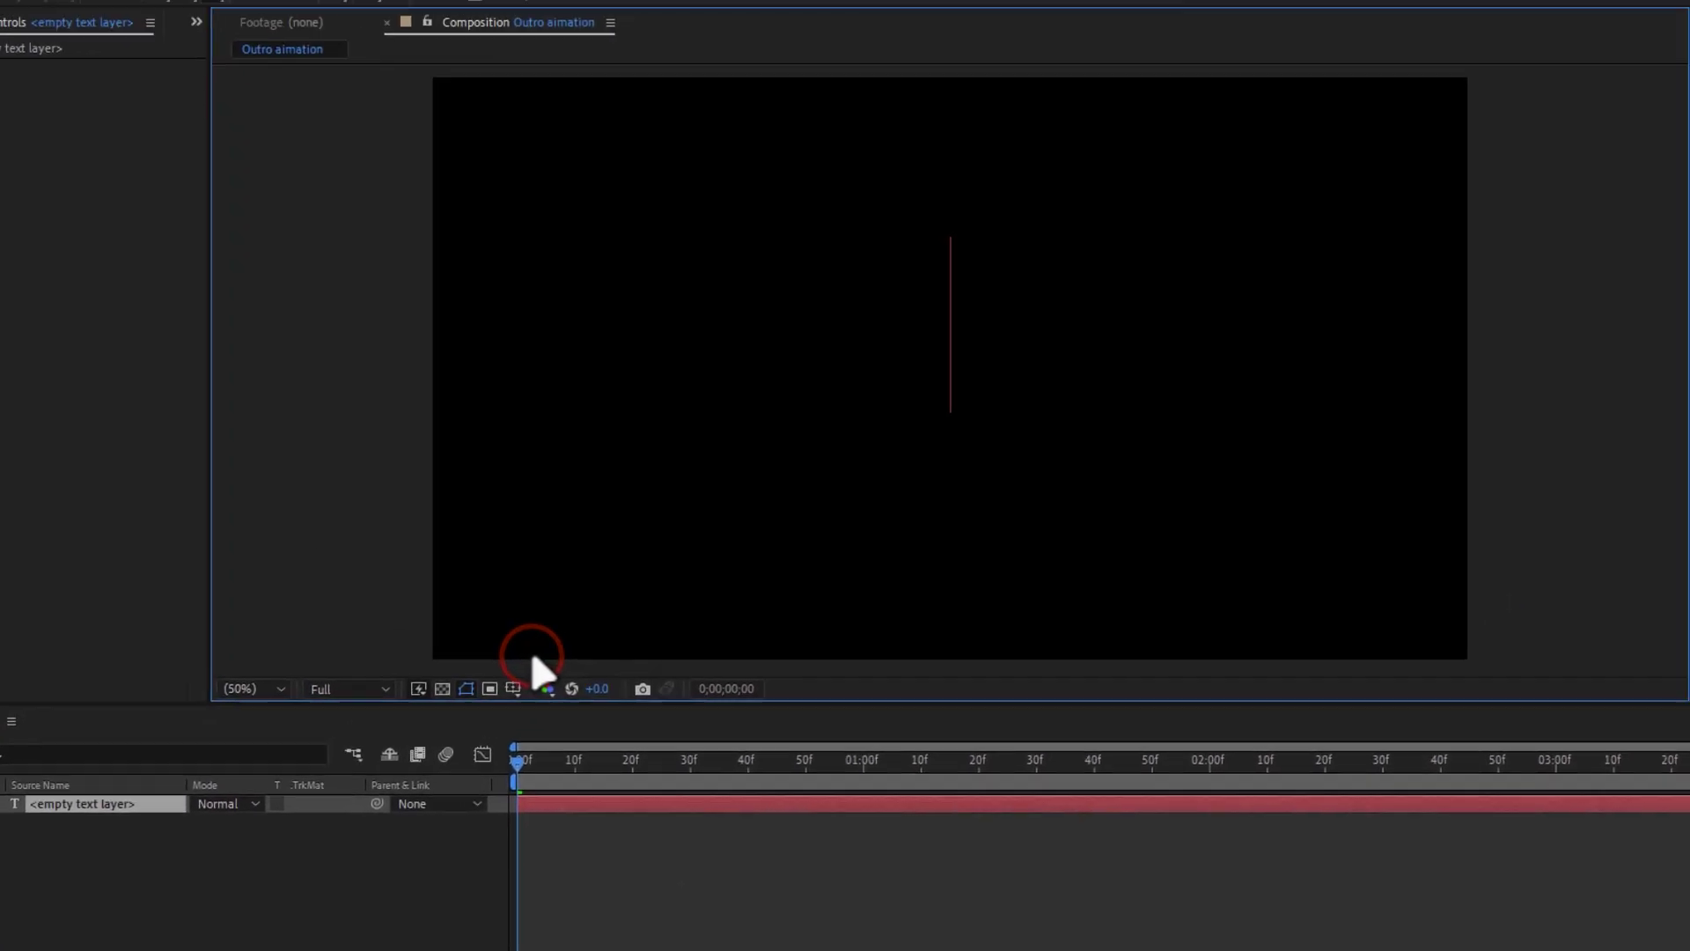
{"action": "type", "text": "FARAZ"}
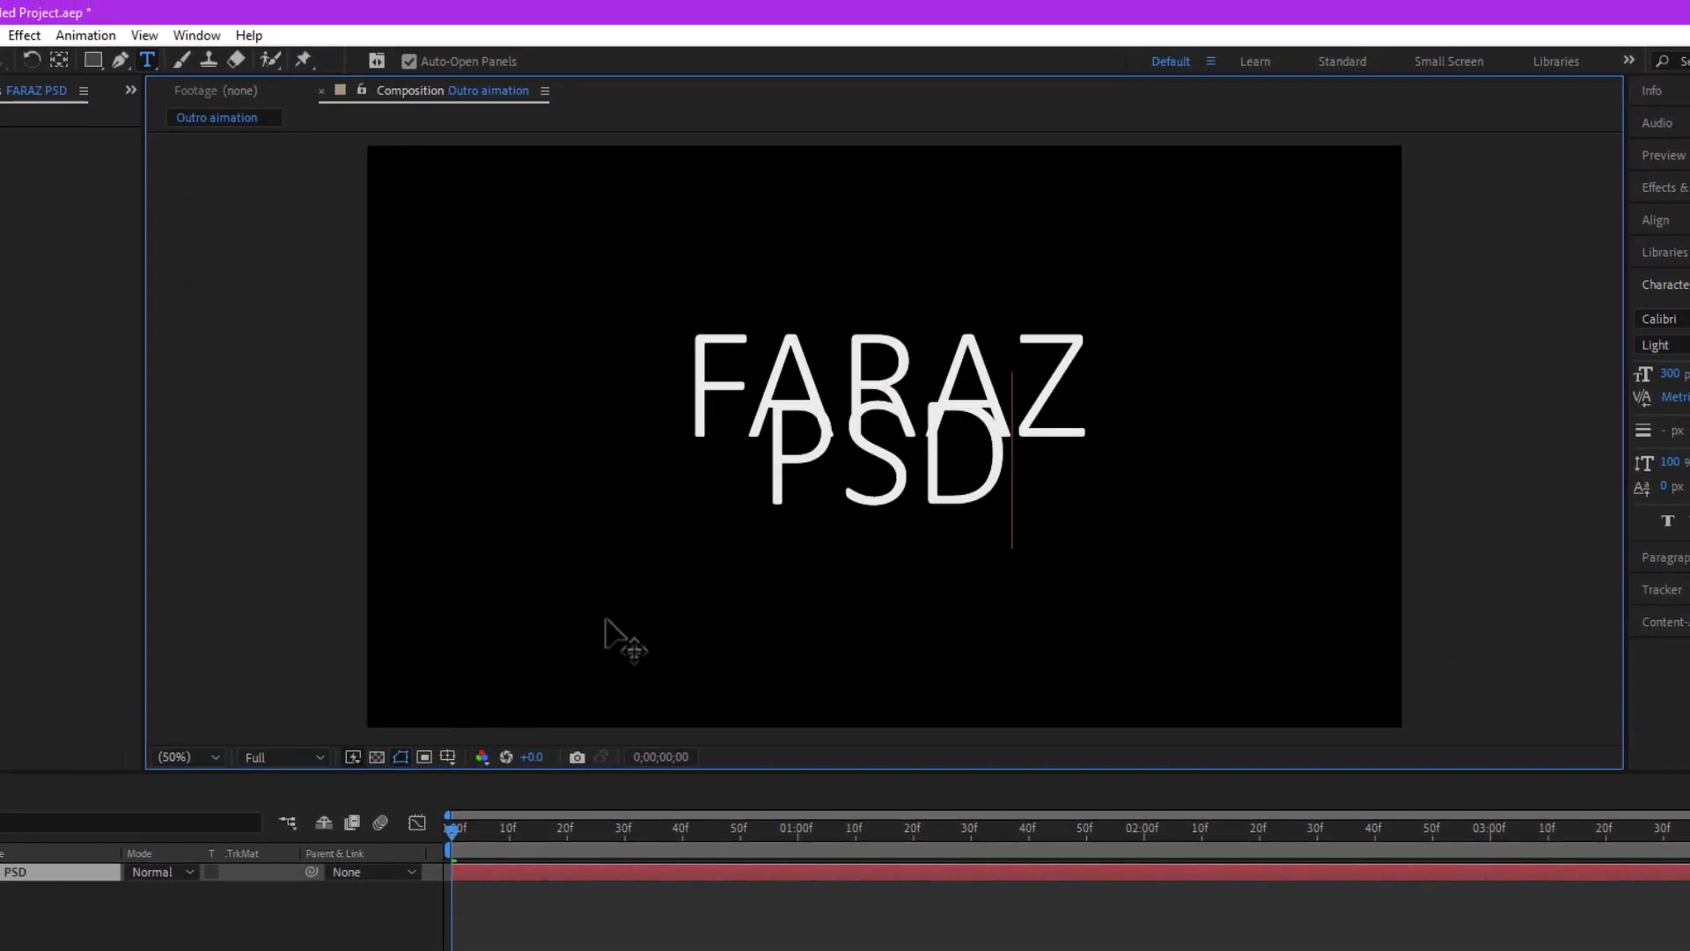
Resize the PSD line of the text to 150 px.
{"action": "double_click", "coordinate": [797, 477]}
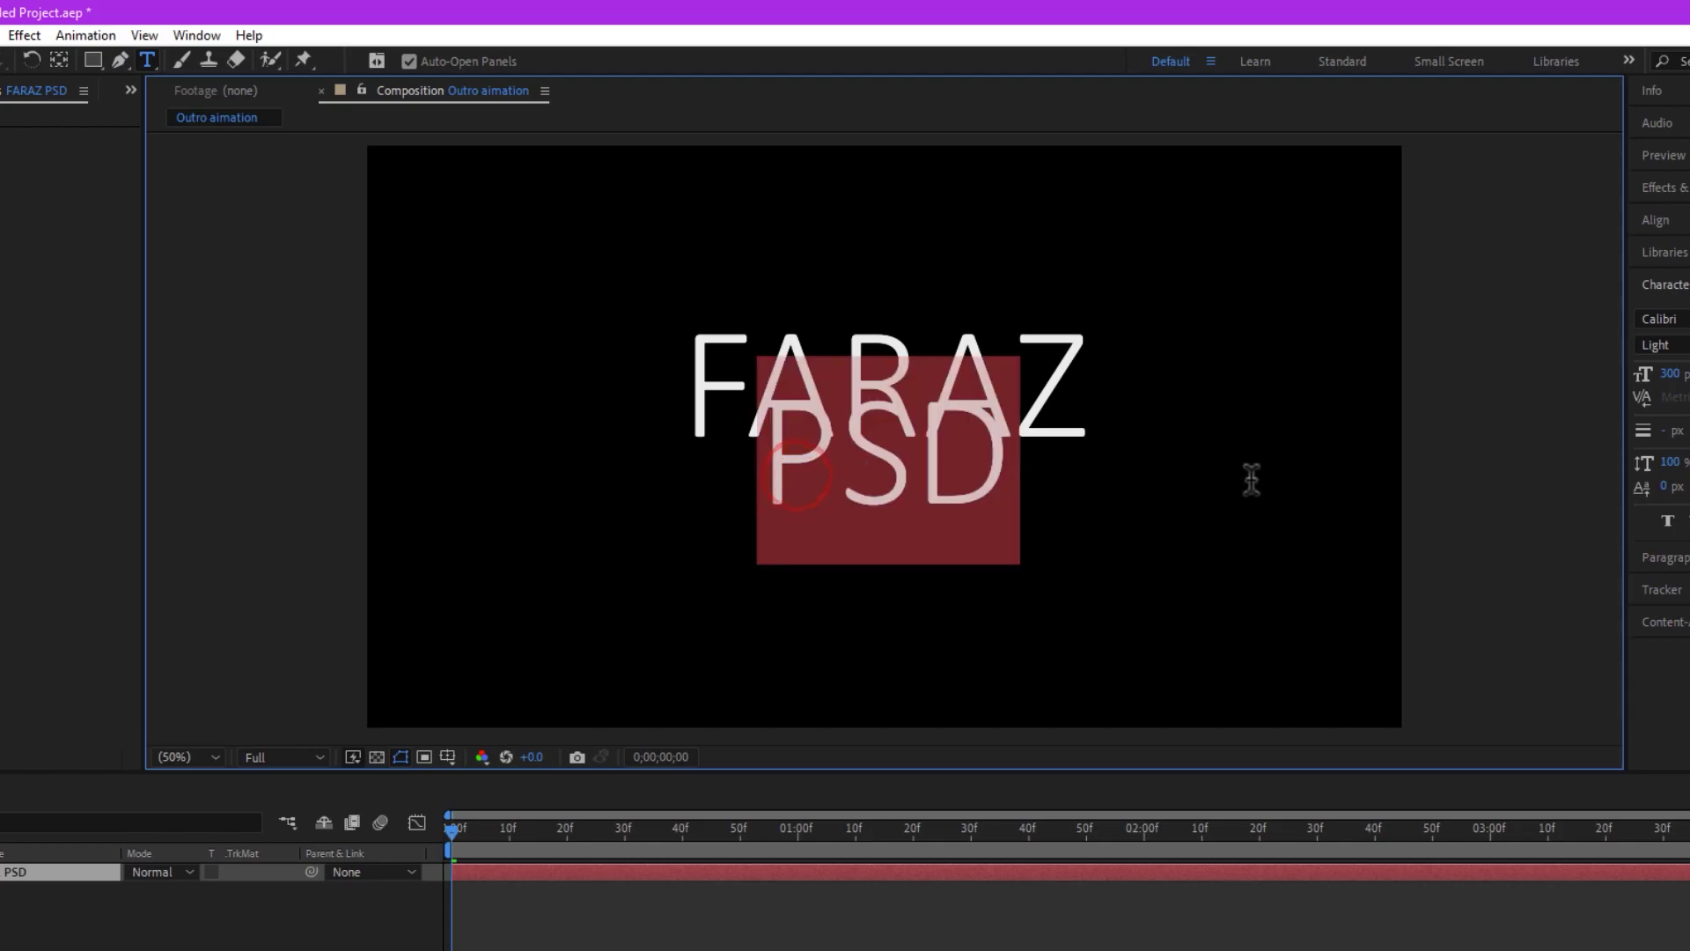
{"action": "left_click", "coordinate": [1670, 373]}
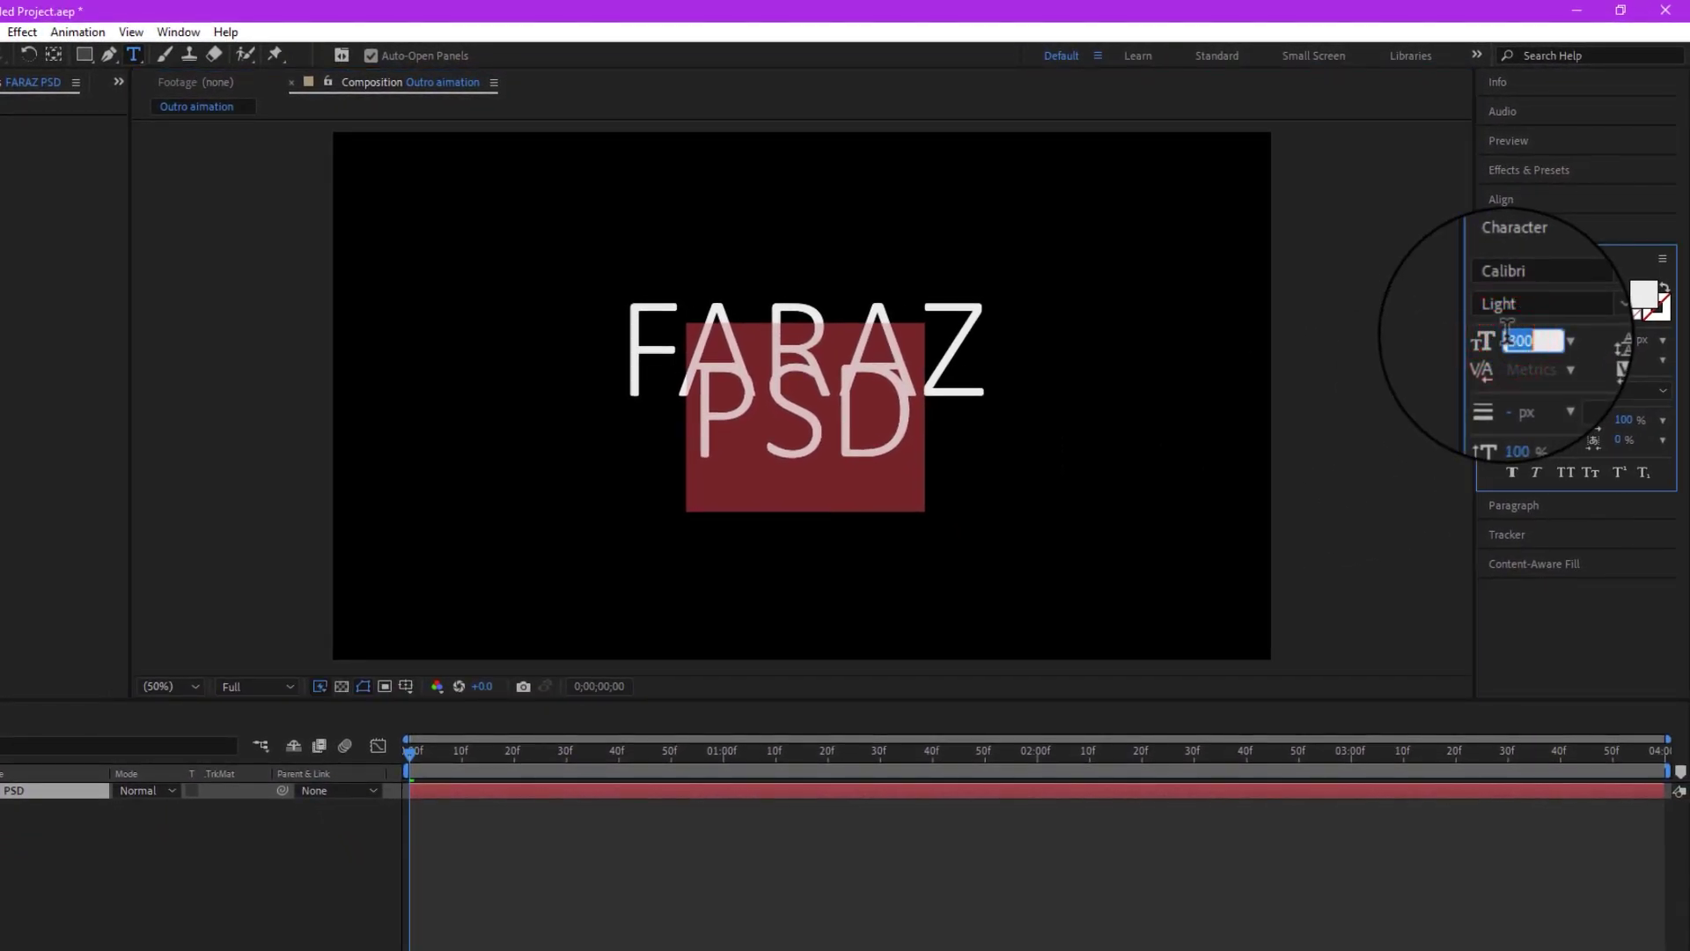
{"action": "type", "text": "150"}
{"action": "key", "text": "Return"}
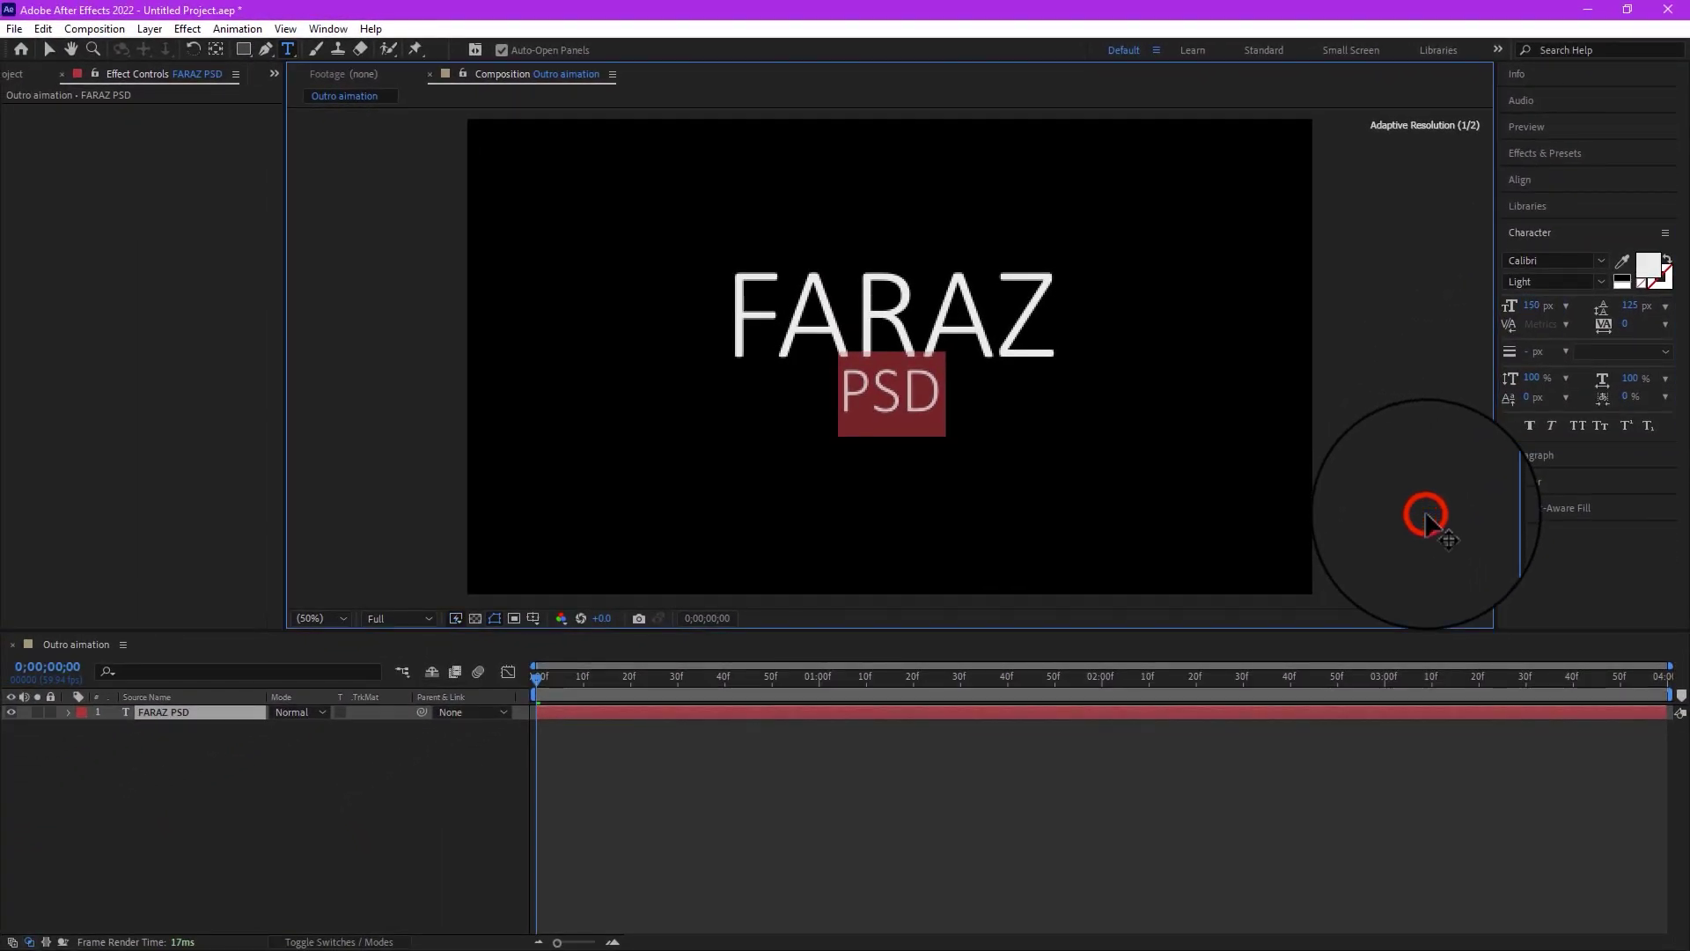
{"action": "left_click", "coordinate": [912, 775]}
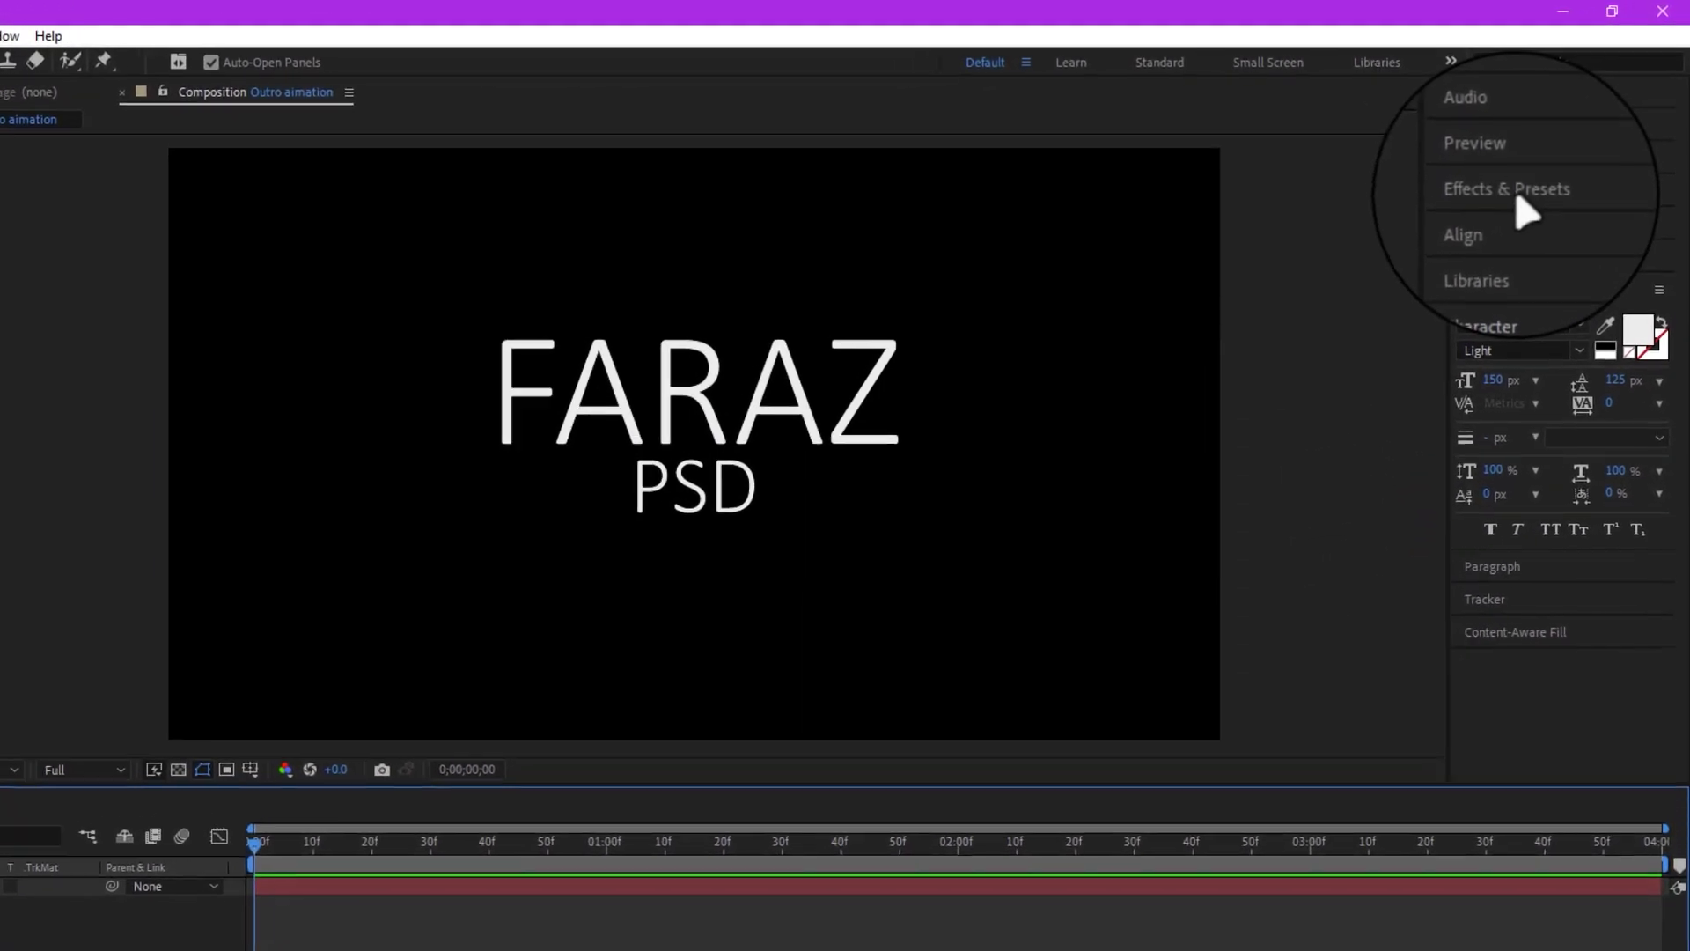
Apply the Increase Tracking preset to the FARAZ PSD text layer.
{"action": "left_click", "coordinate": [1544, 152]}
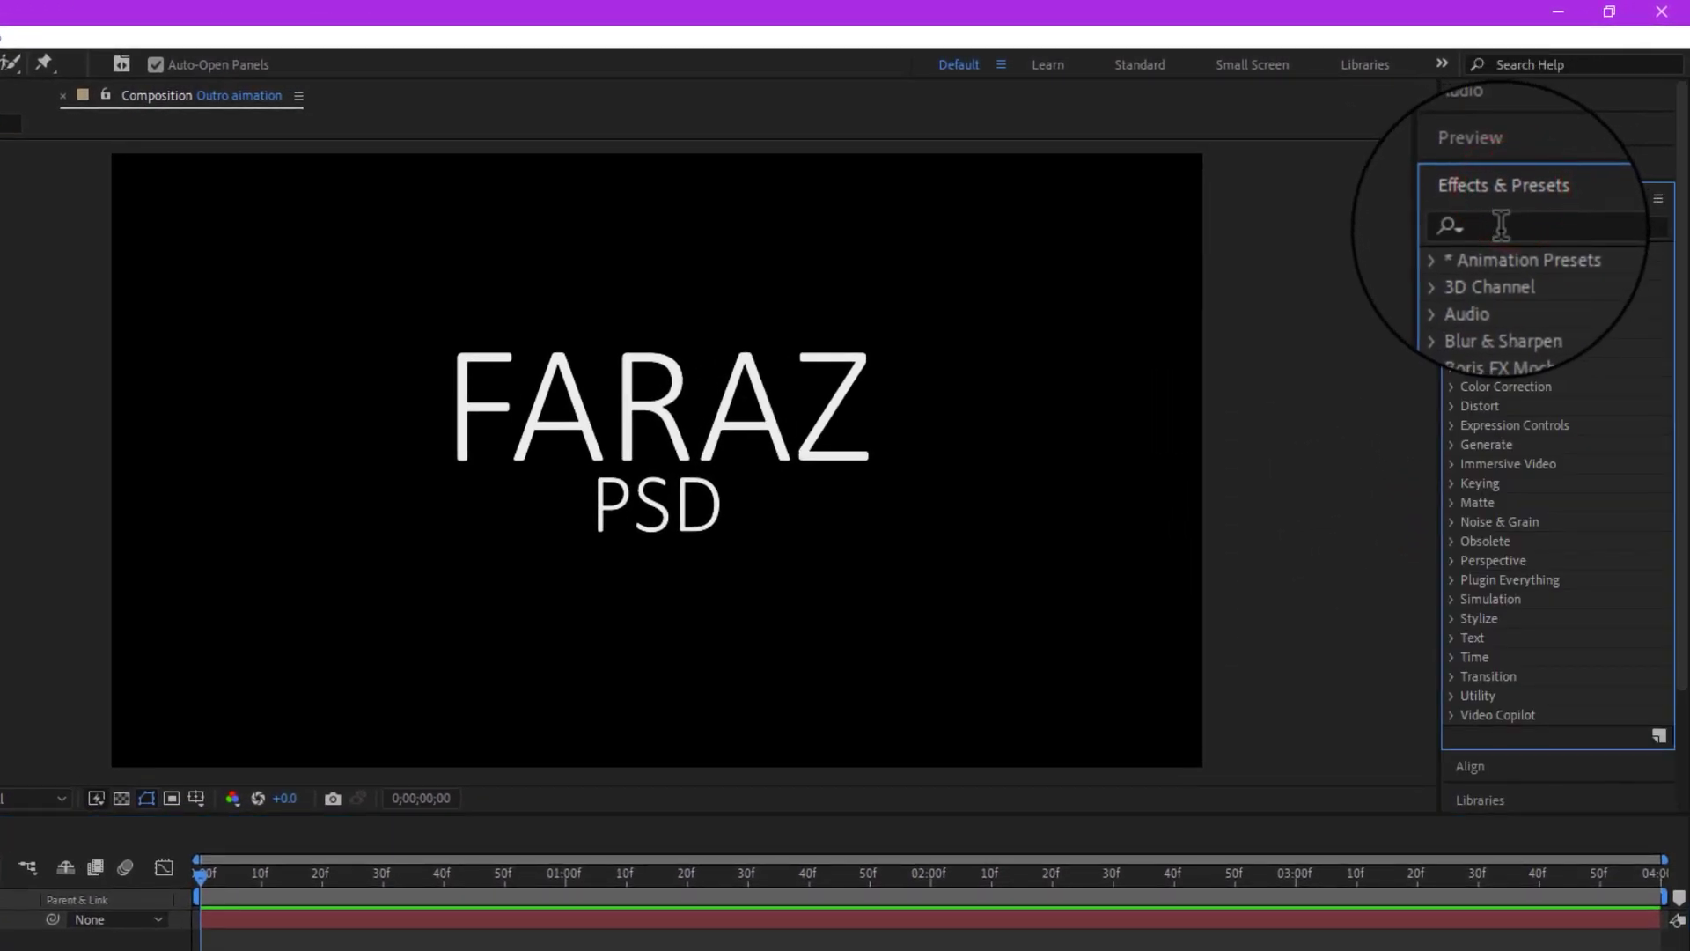
{"action": "left_click", "coordinate": [1497, 228]}
{"action": "type", "text": "increase"}
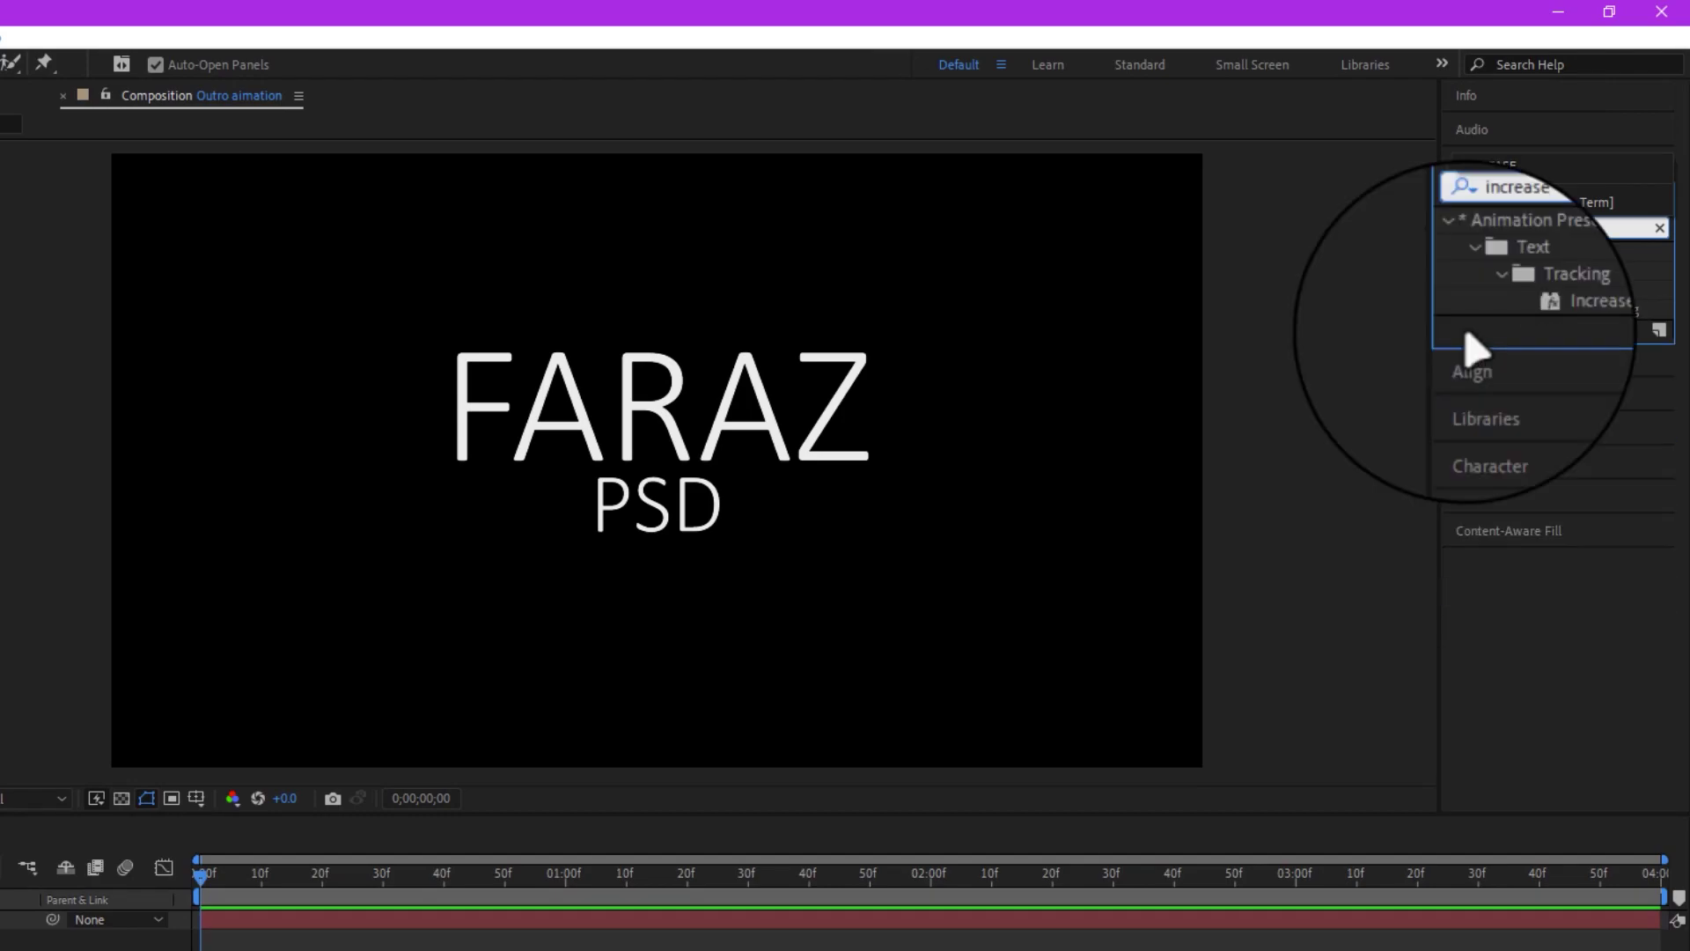
{"action": "left_click", "coordinate": [1548, 310]}
{"action": "left_click_drag", "start_coordinate": [1553, 327], "coordinate": [960, 345]}
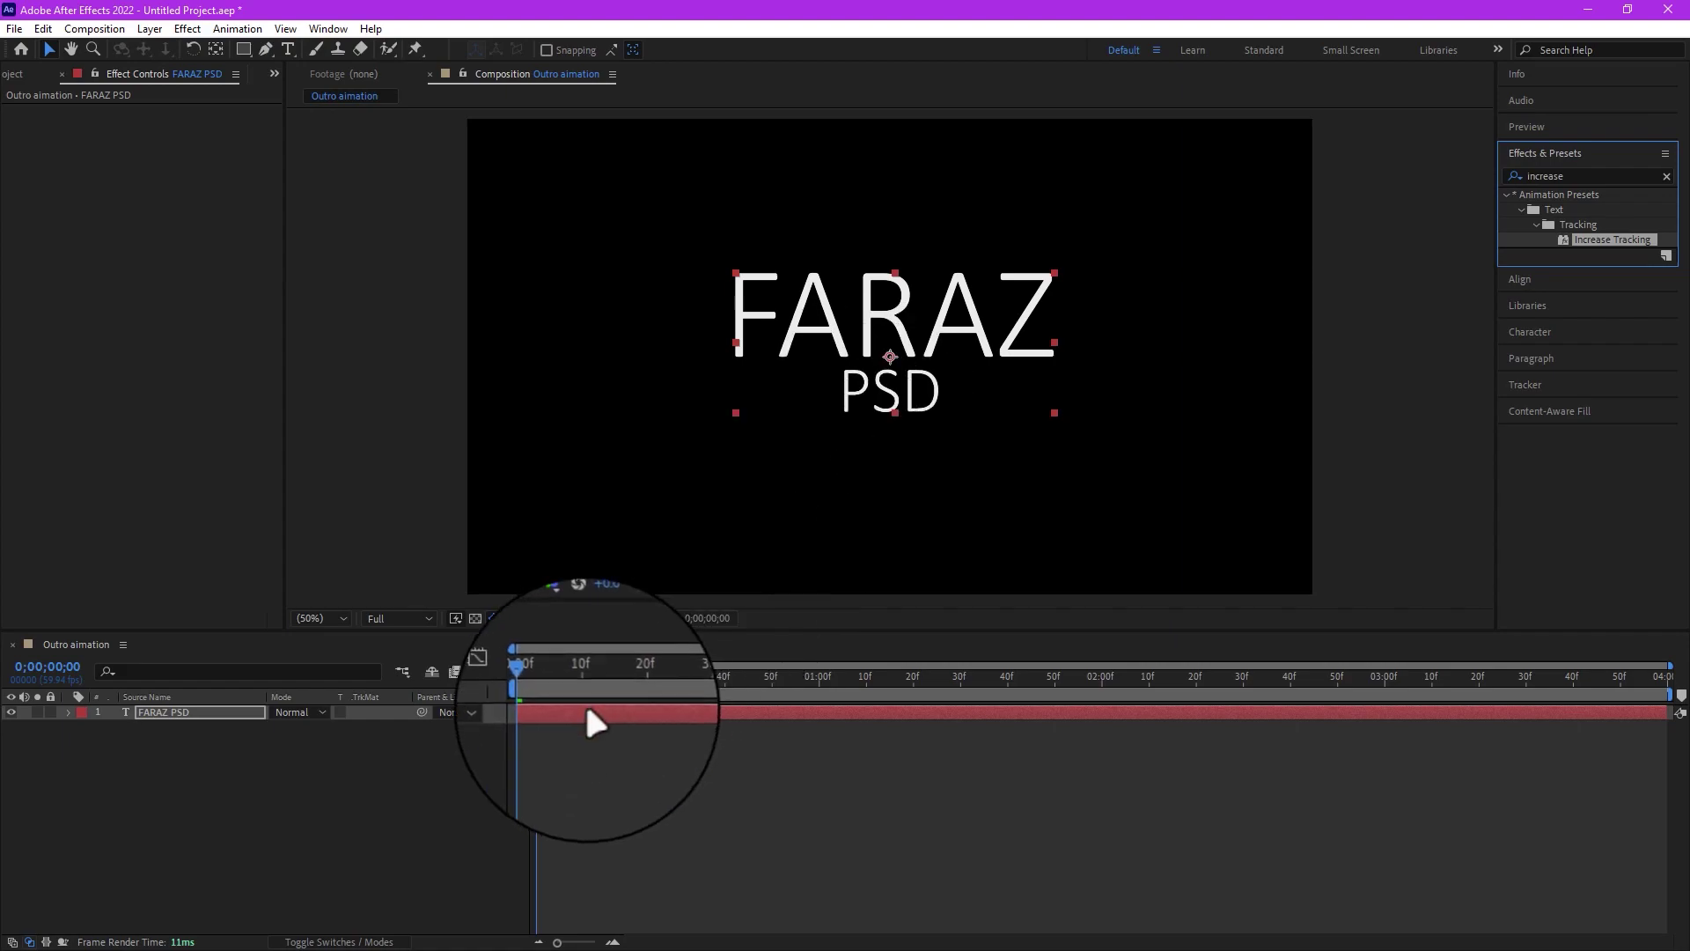
Set the final Tracking Amount keyframe to 30 and move it to near 04:00.
{"action": "left_click", "coordinate": [586, 710]}
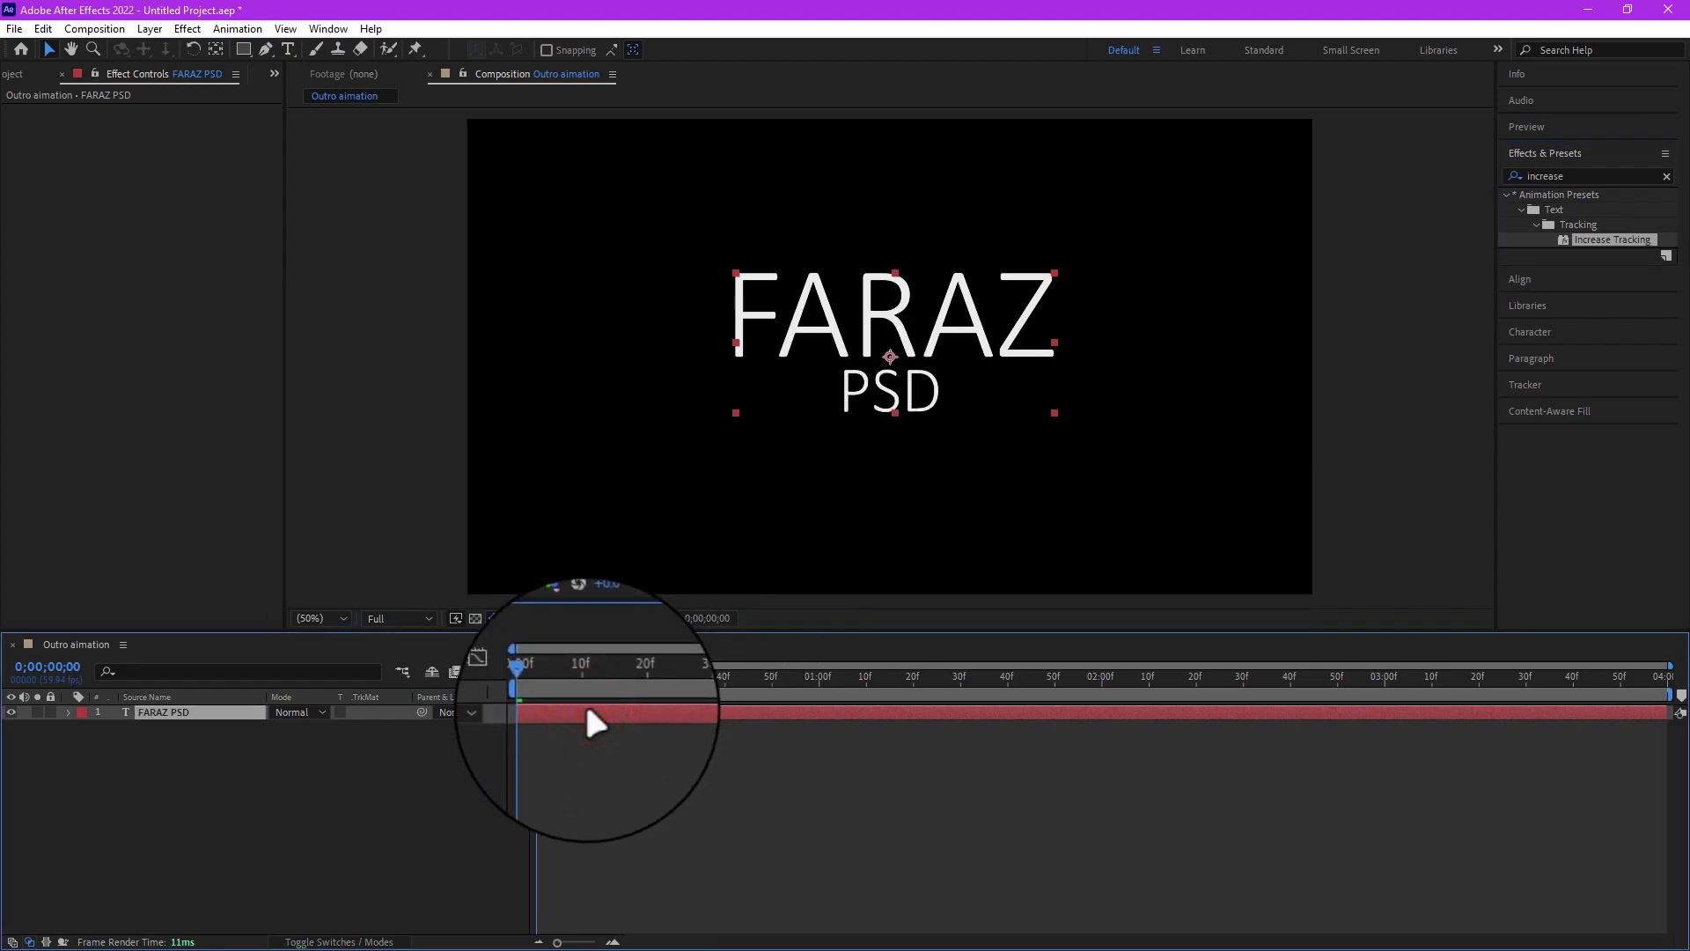
{"action": "key", "text": "u"}
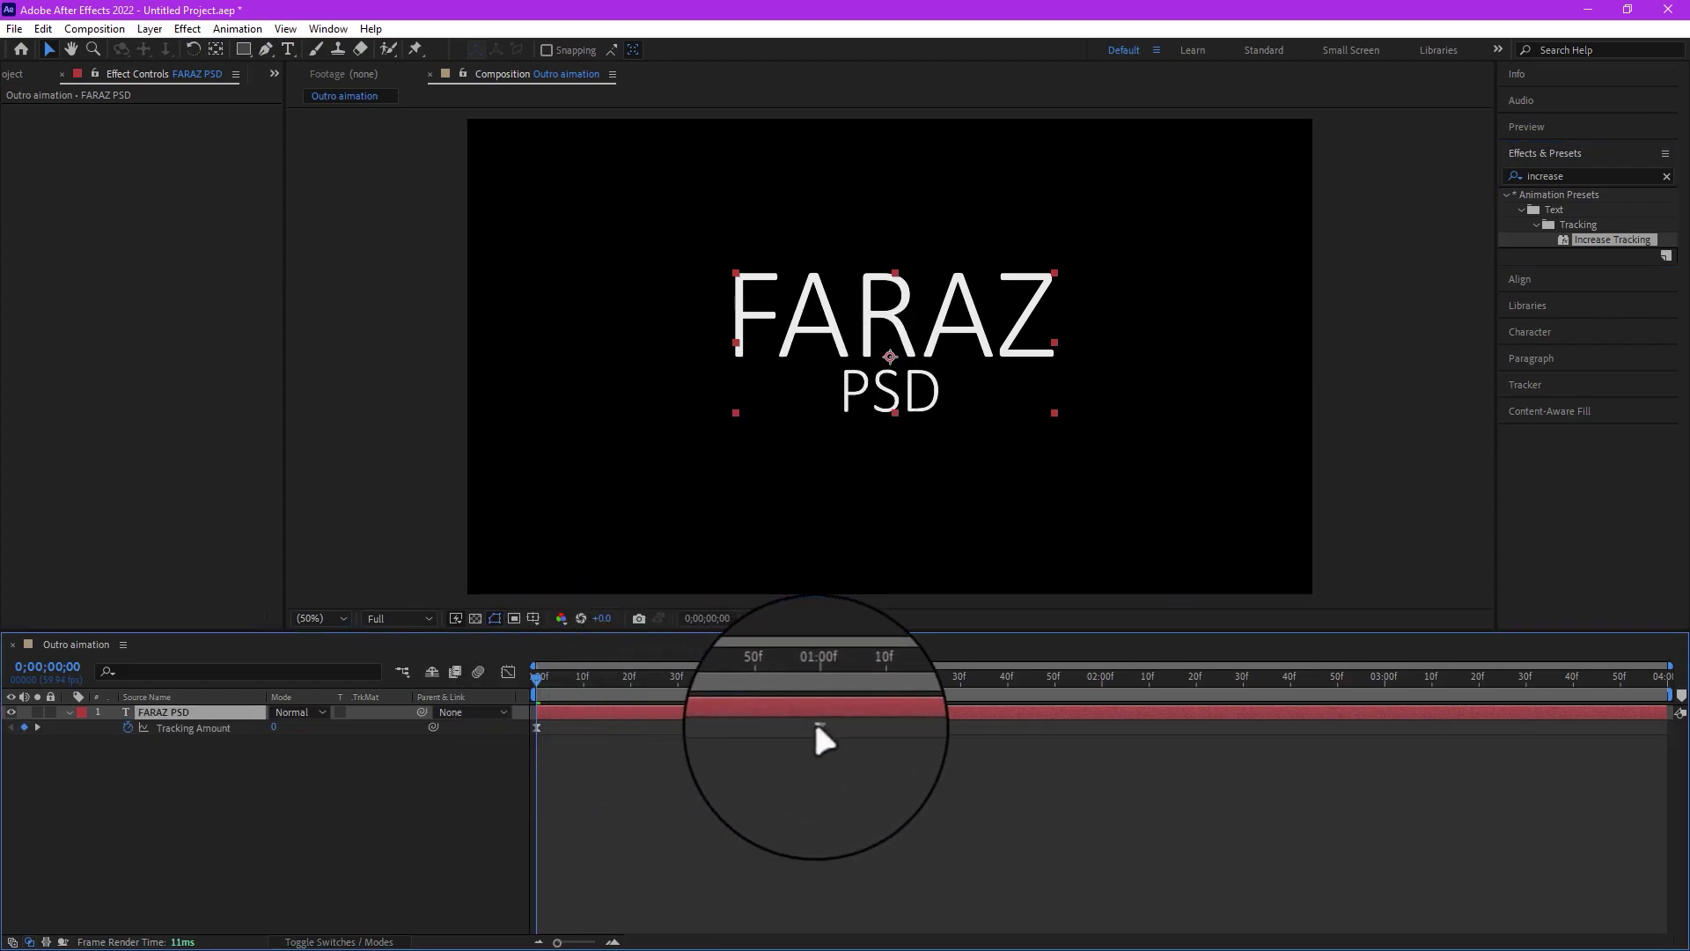
{"action": "double_click", "coordinate": [819, 728]}
{"action": "type", "text": "40"}
{"action": "double_click", "coordinate": [858, 449]}
{"action": "type", "text": "30"}
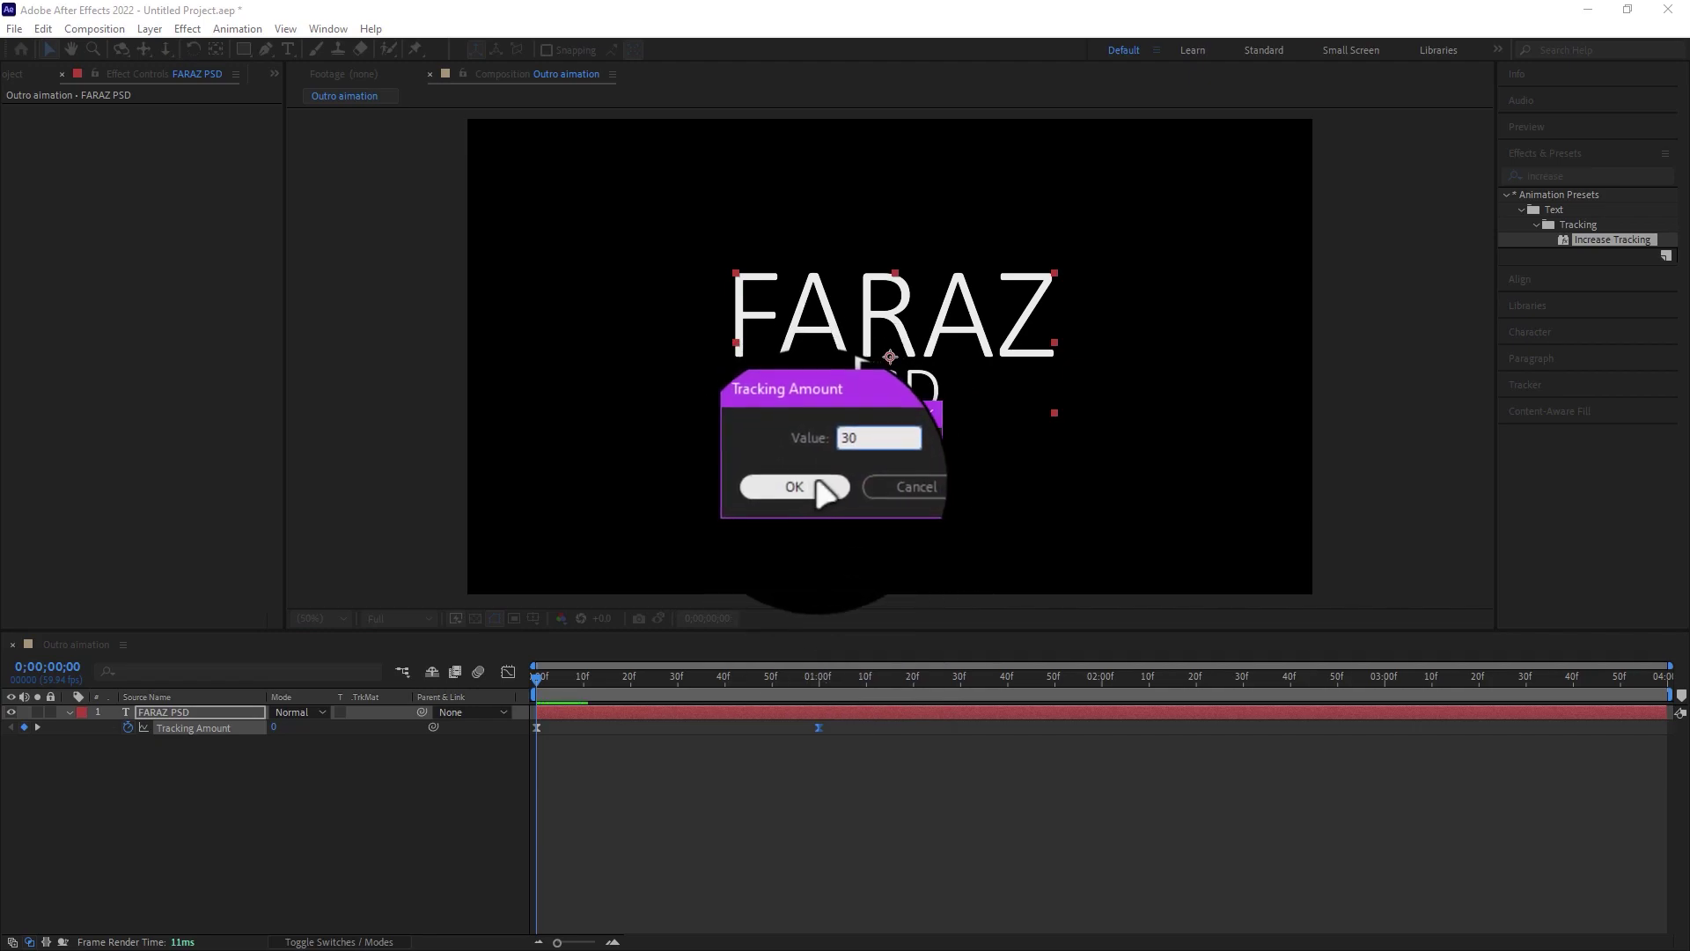
{"action": "left_click", "coordinate": [817, 484]}
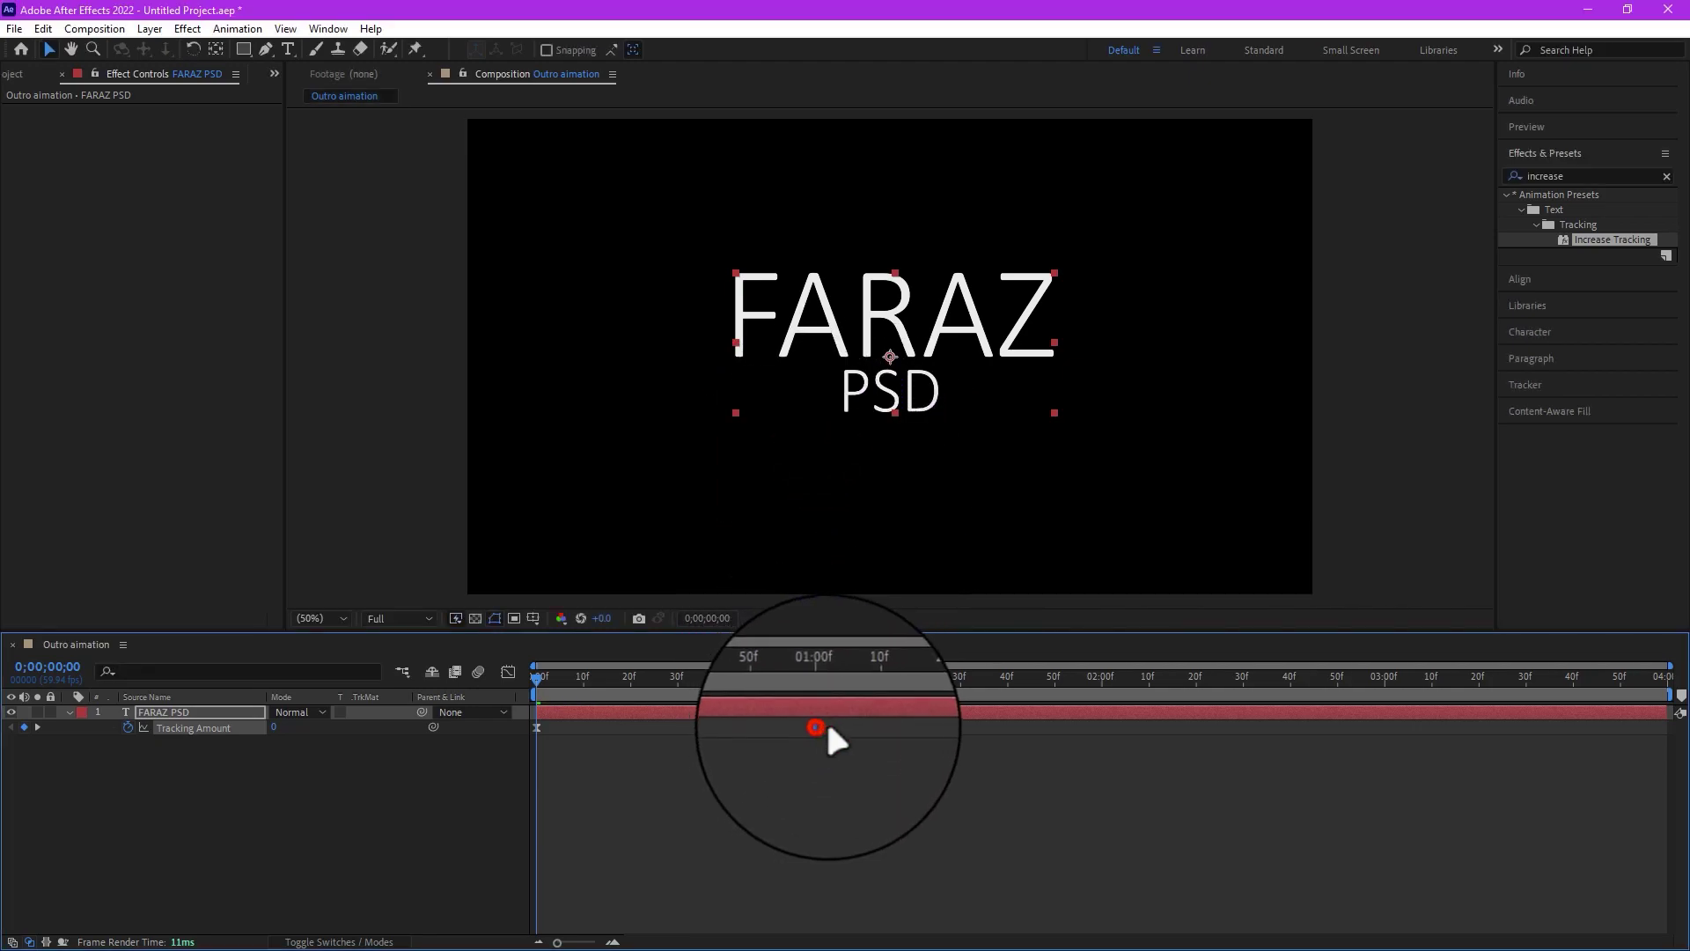
{"action": "left_click_drag", "start_coordinate": [818, 727], "coordinate": [1649, 727]}
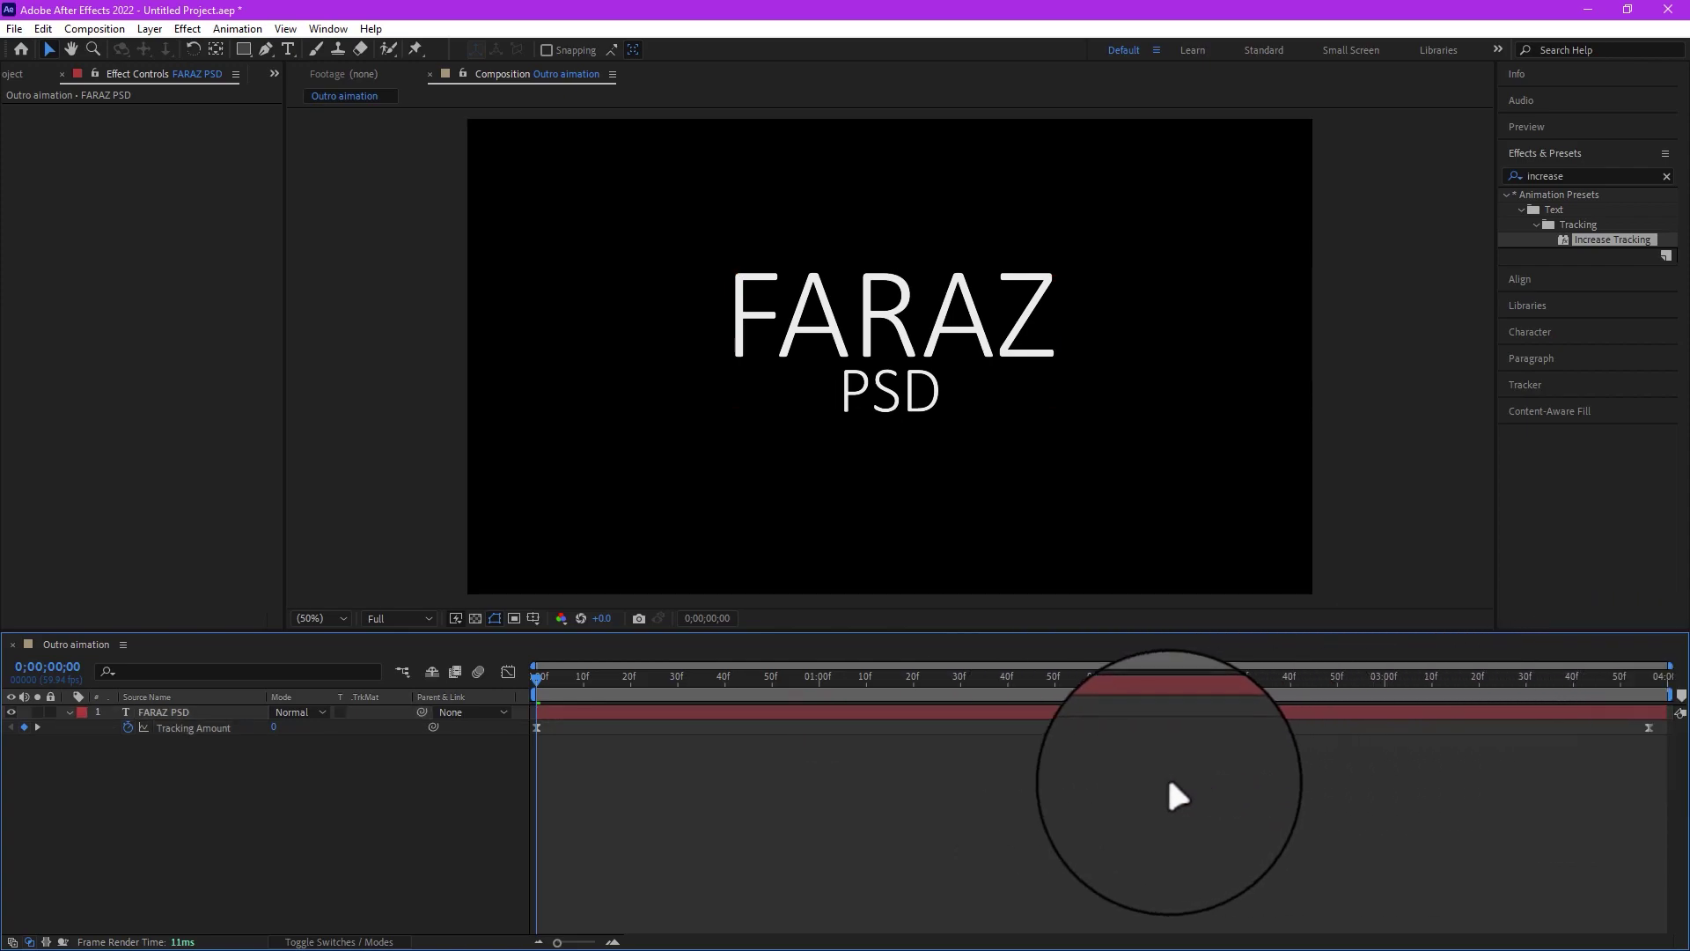
Add a black solid layer above the FARAZ PSD text.
{"action": "right_click", "coordinate": [368, 805]}
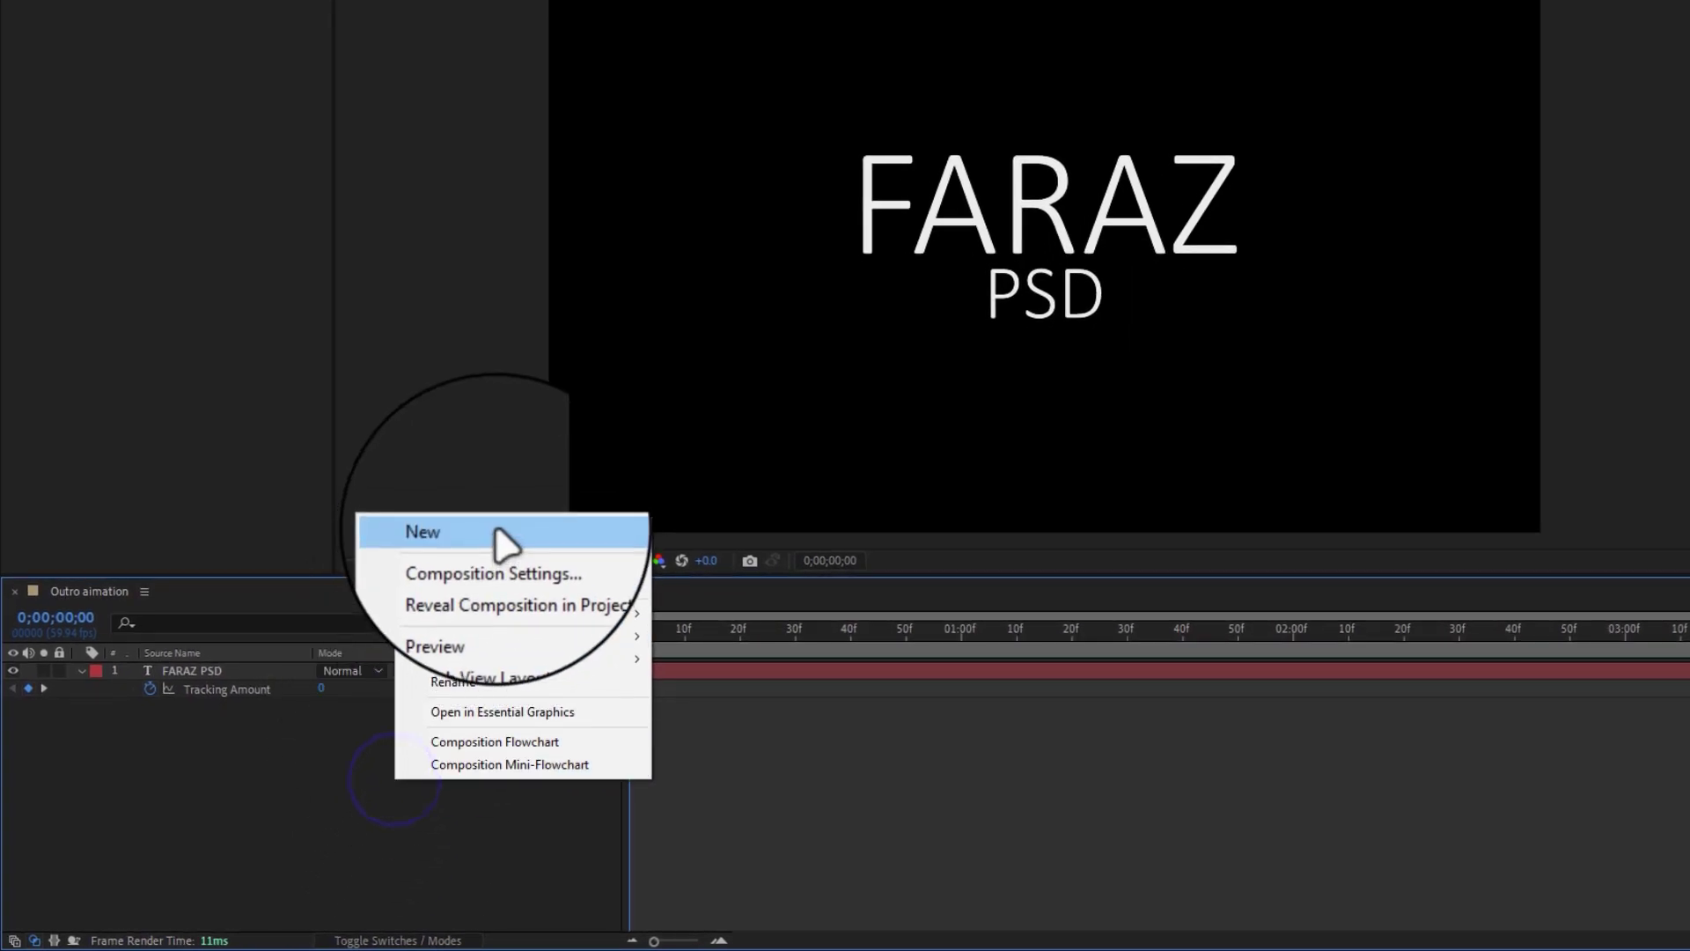
{"action": "left_click", "coordinate": [496, 532]}
{"action": "left_click", "coordinate": [697, 585]}
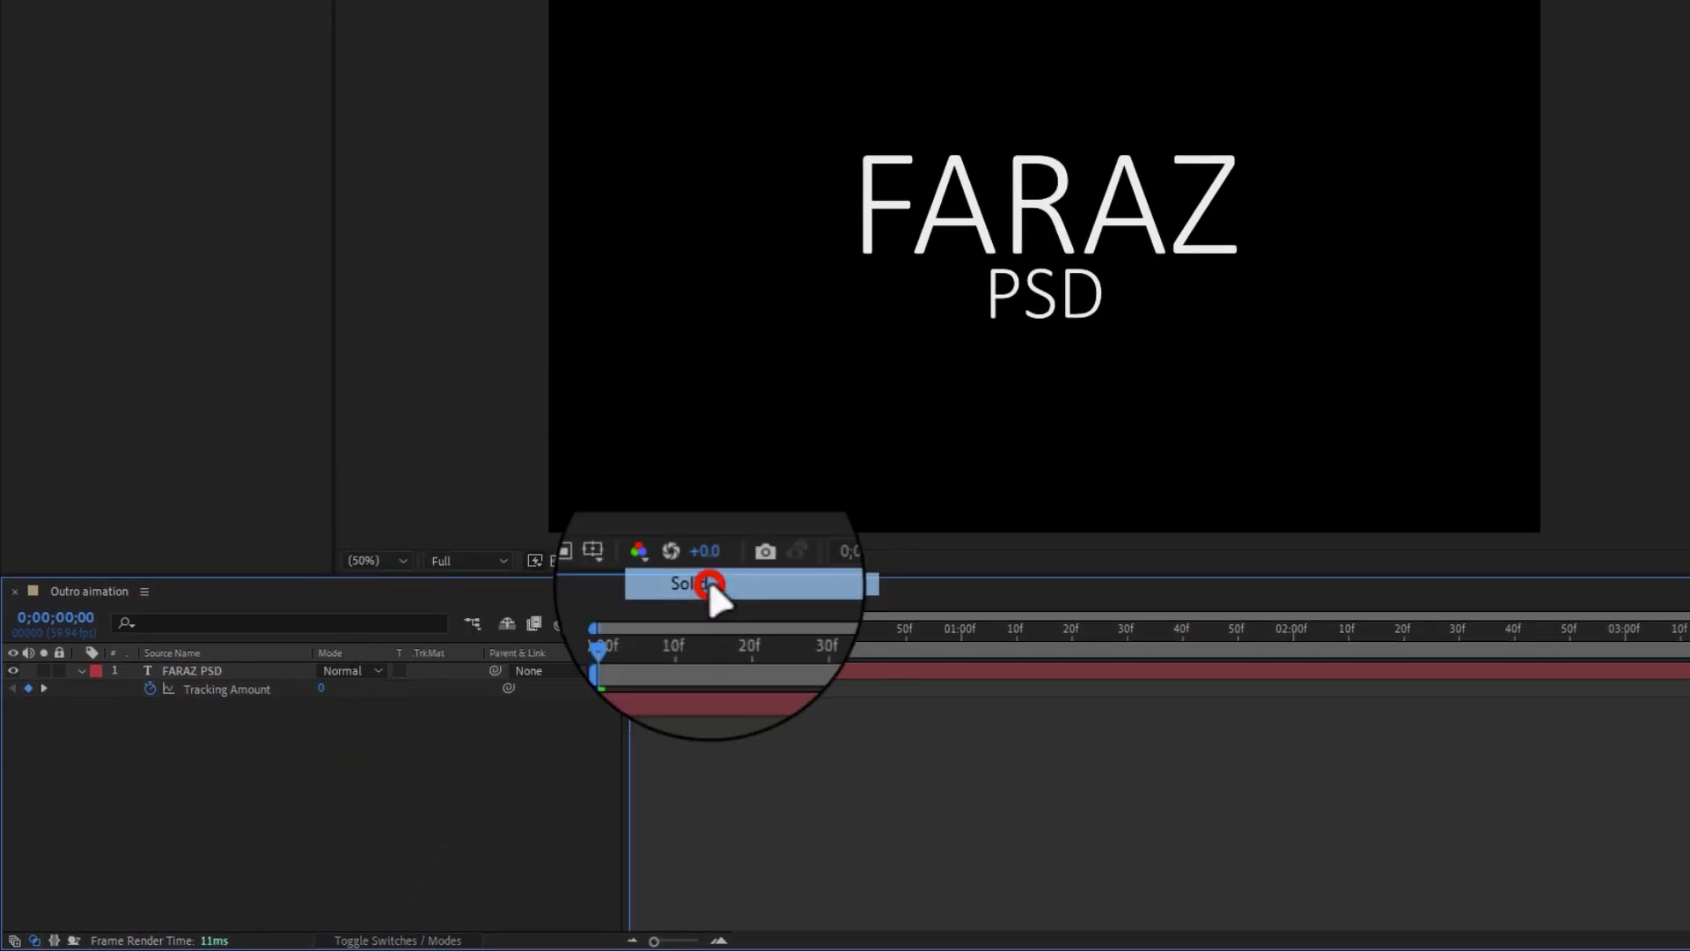
{"action": "left_click", "coordinate": [969, 502]}
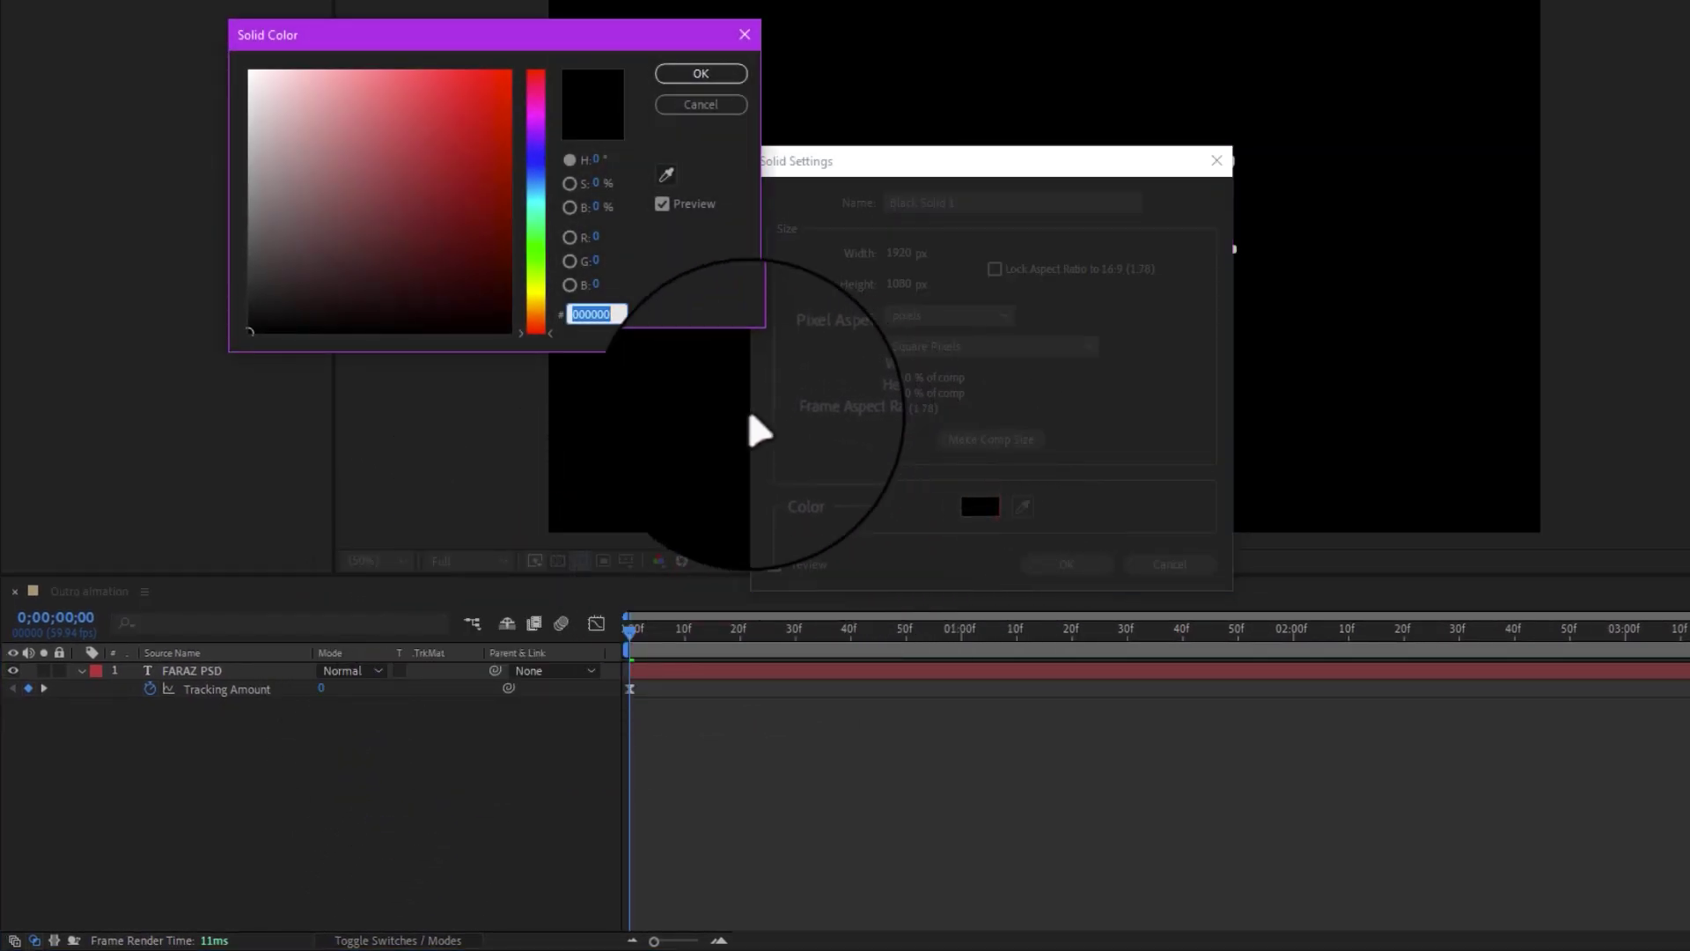
{"action": "left_click", "coordinate": [509, 332]}
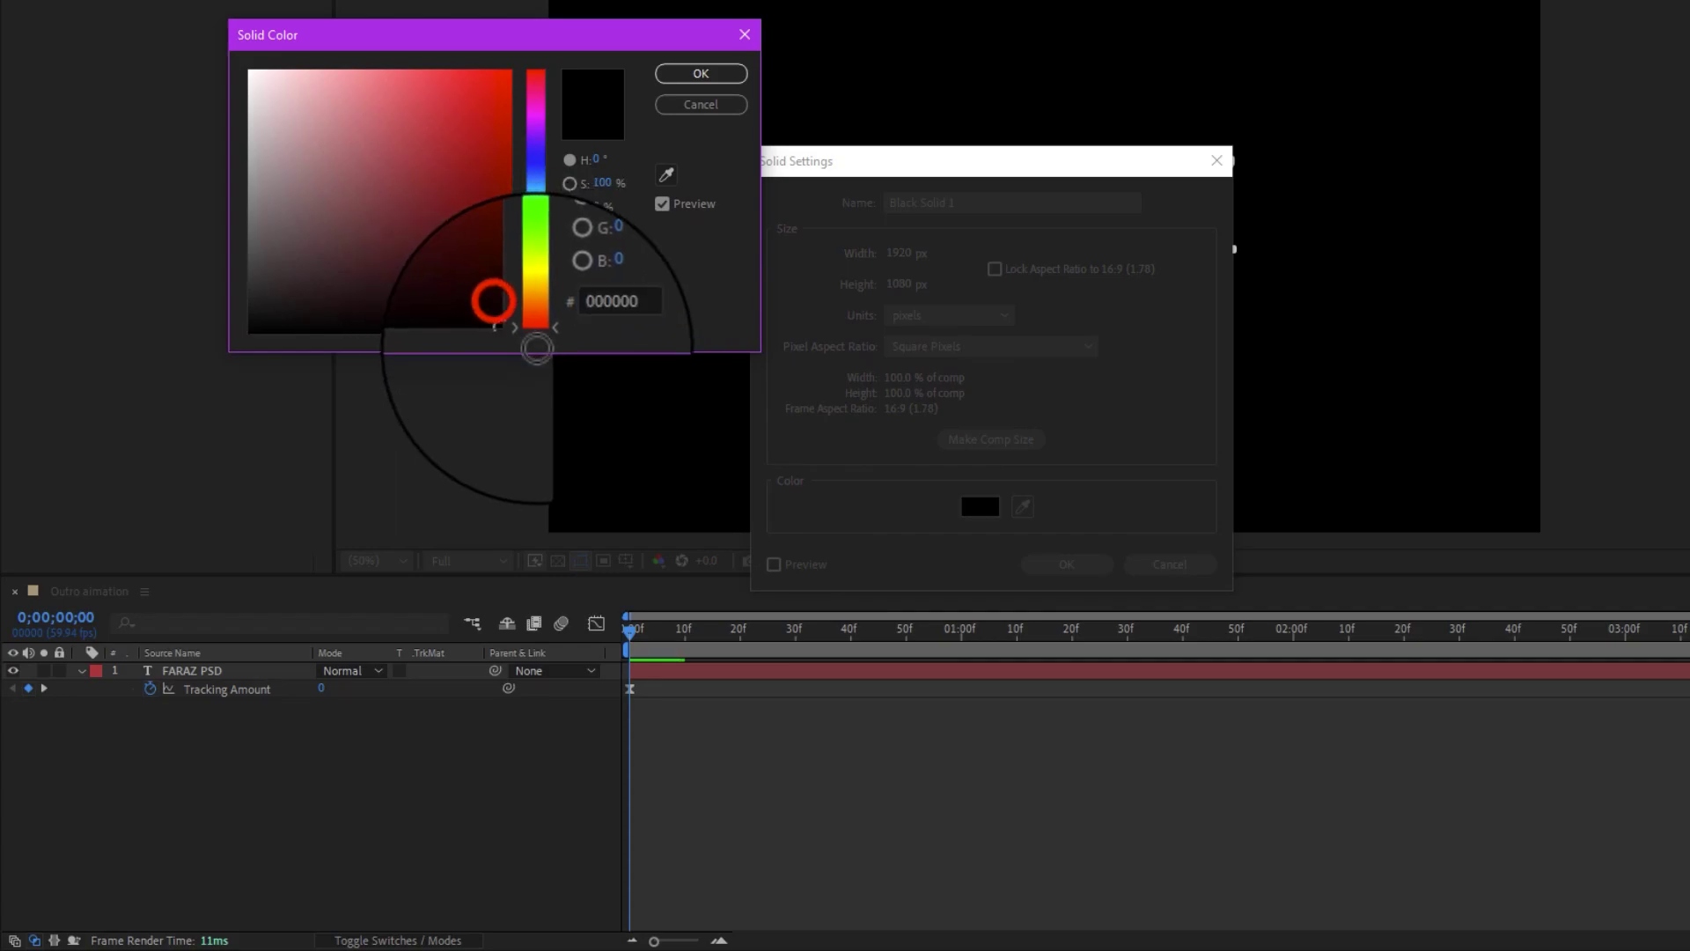
{"action": "left_click", "coordinate": [692, 77]}
{"action": "left_click", "coordinate": [1066, 564]}
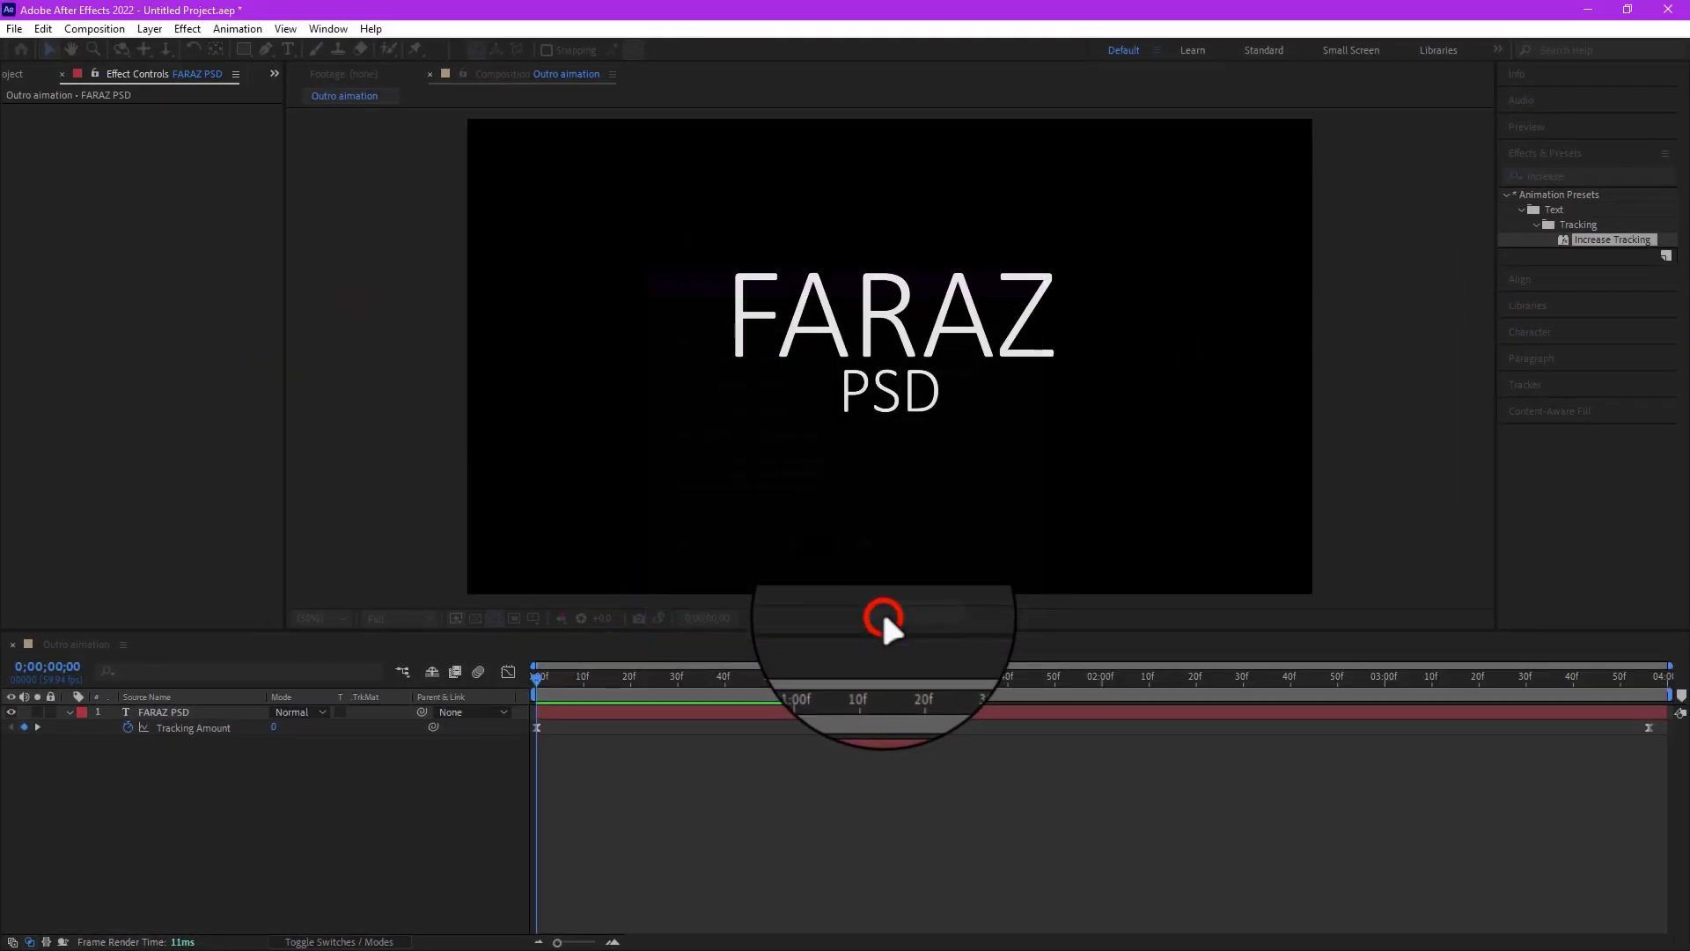
Select Black Solid 1 and search the effects list for 'sab' to find Saber.
{"action": "left_click", "coordinate": [844, 709]}
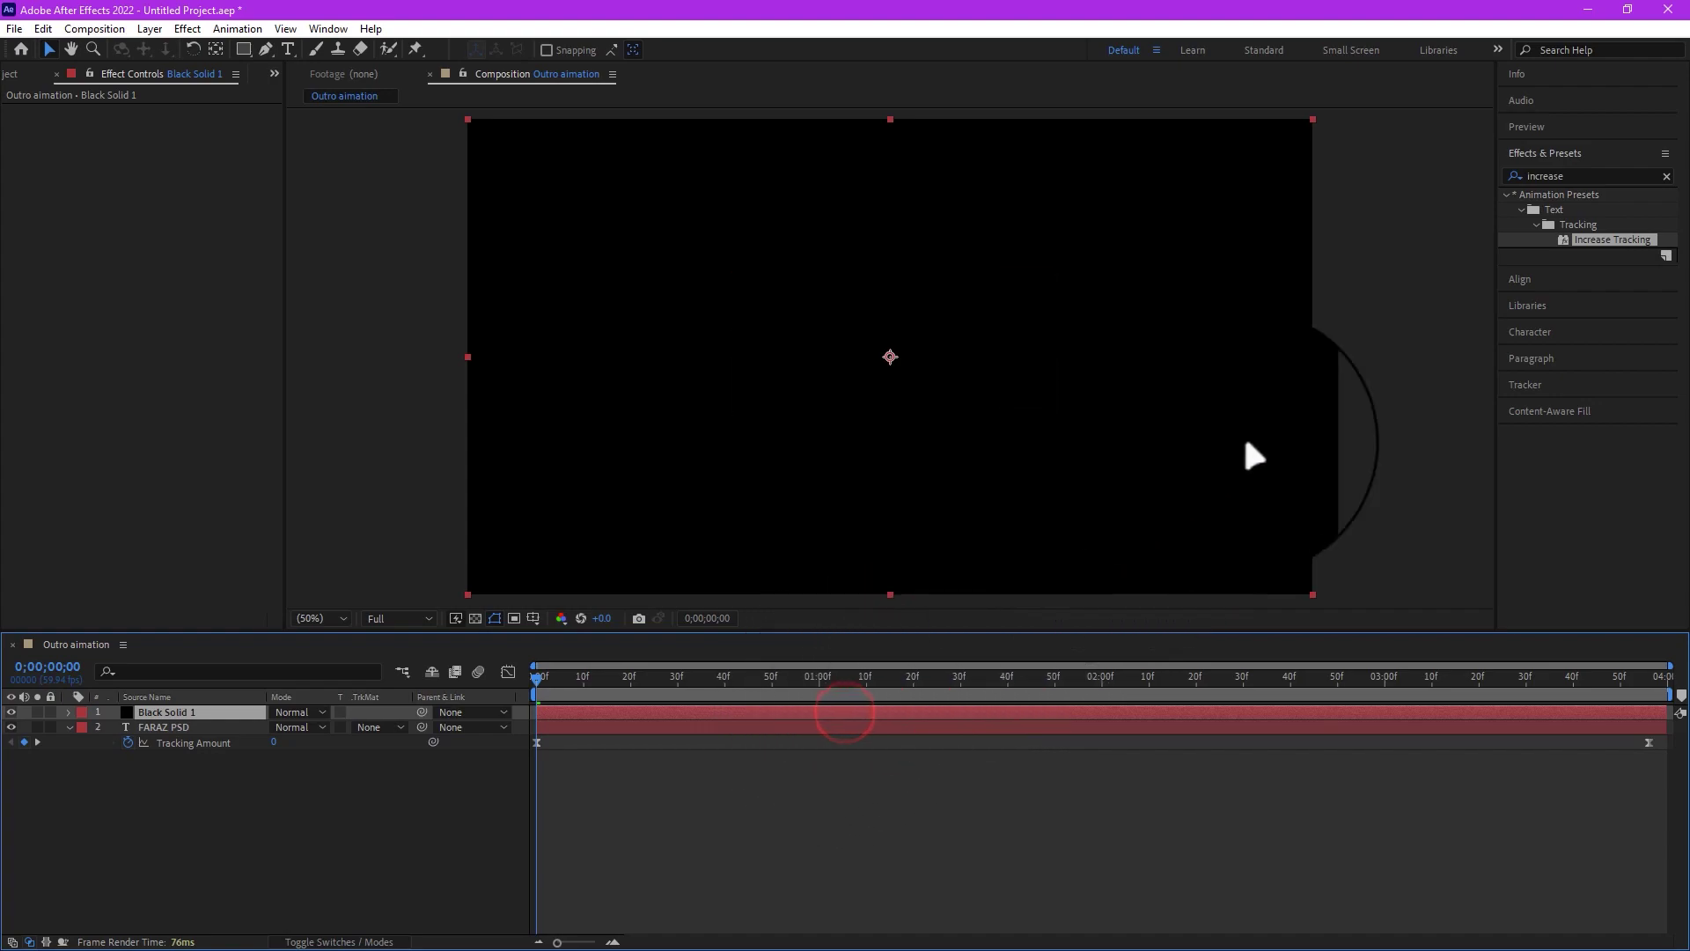
{"action": "left_click", "coordinate": [1667, 181]}
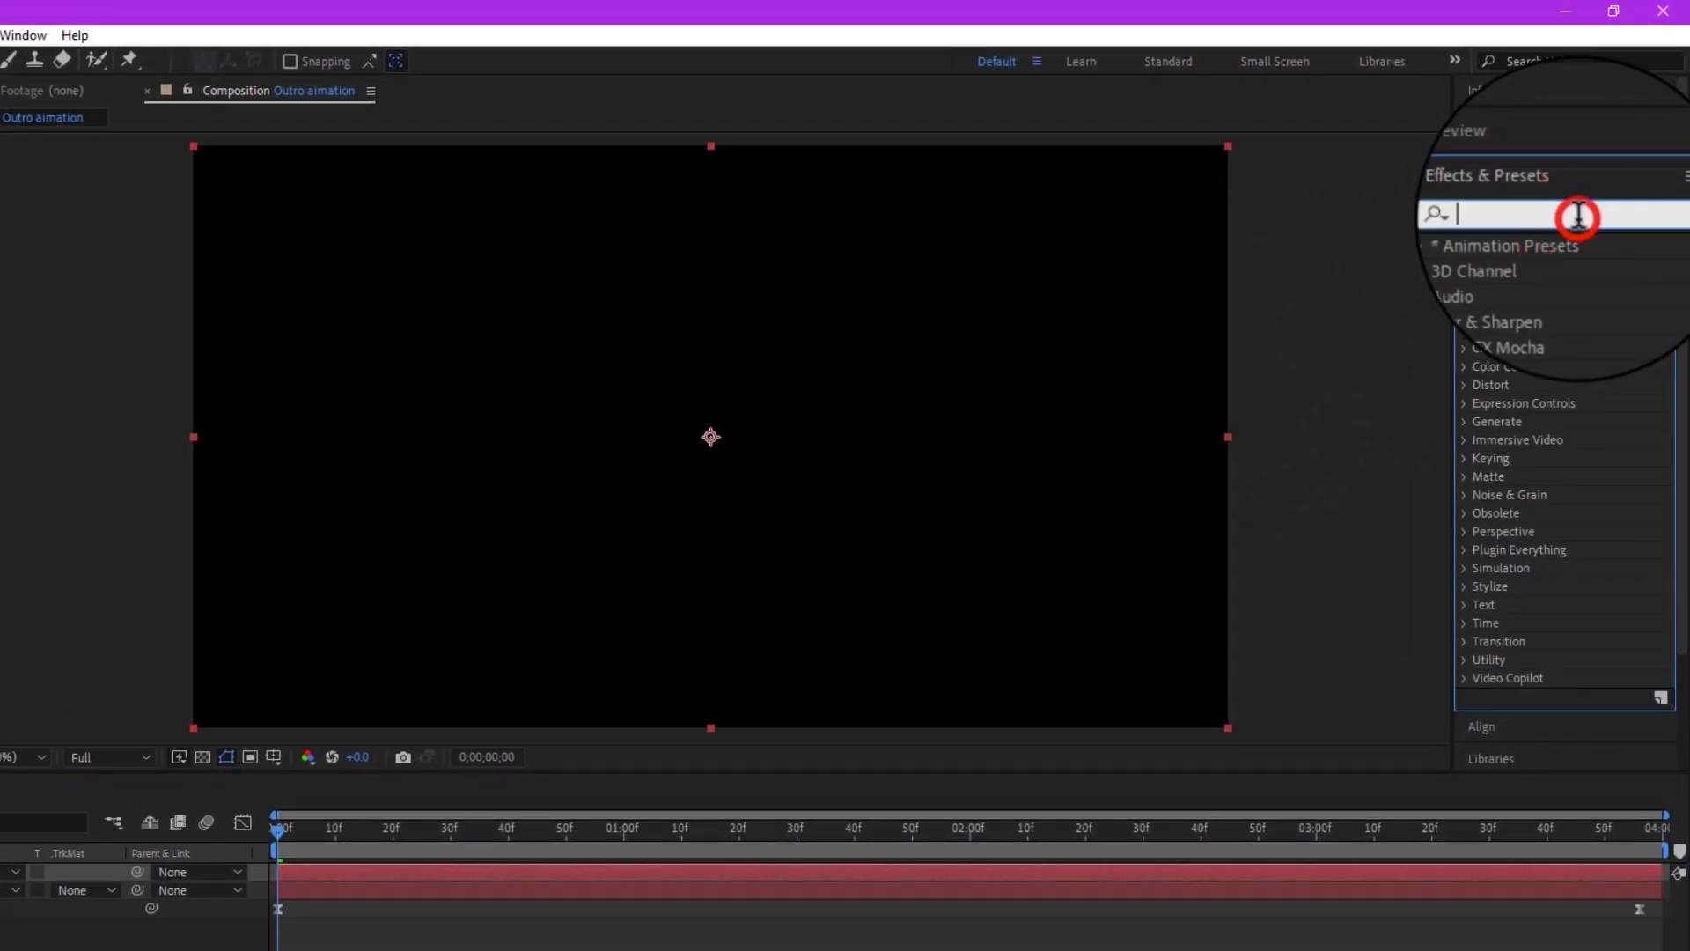
{"action": "type", "text": "saber"}
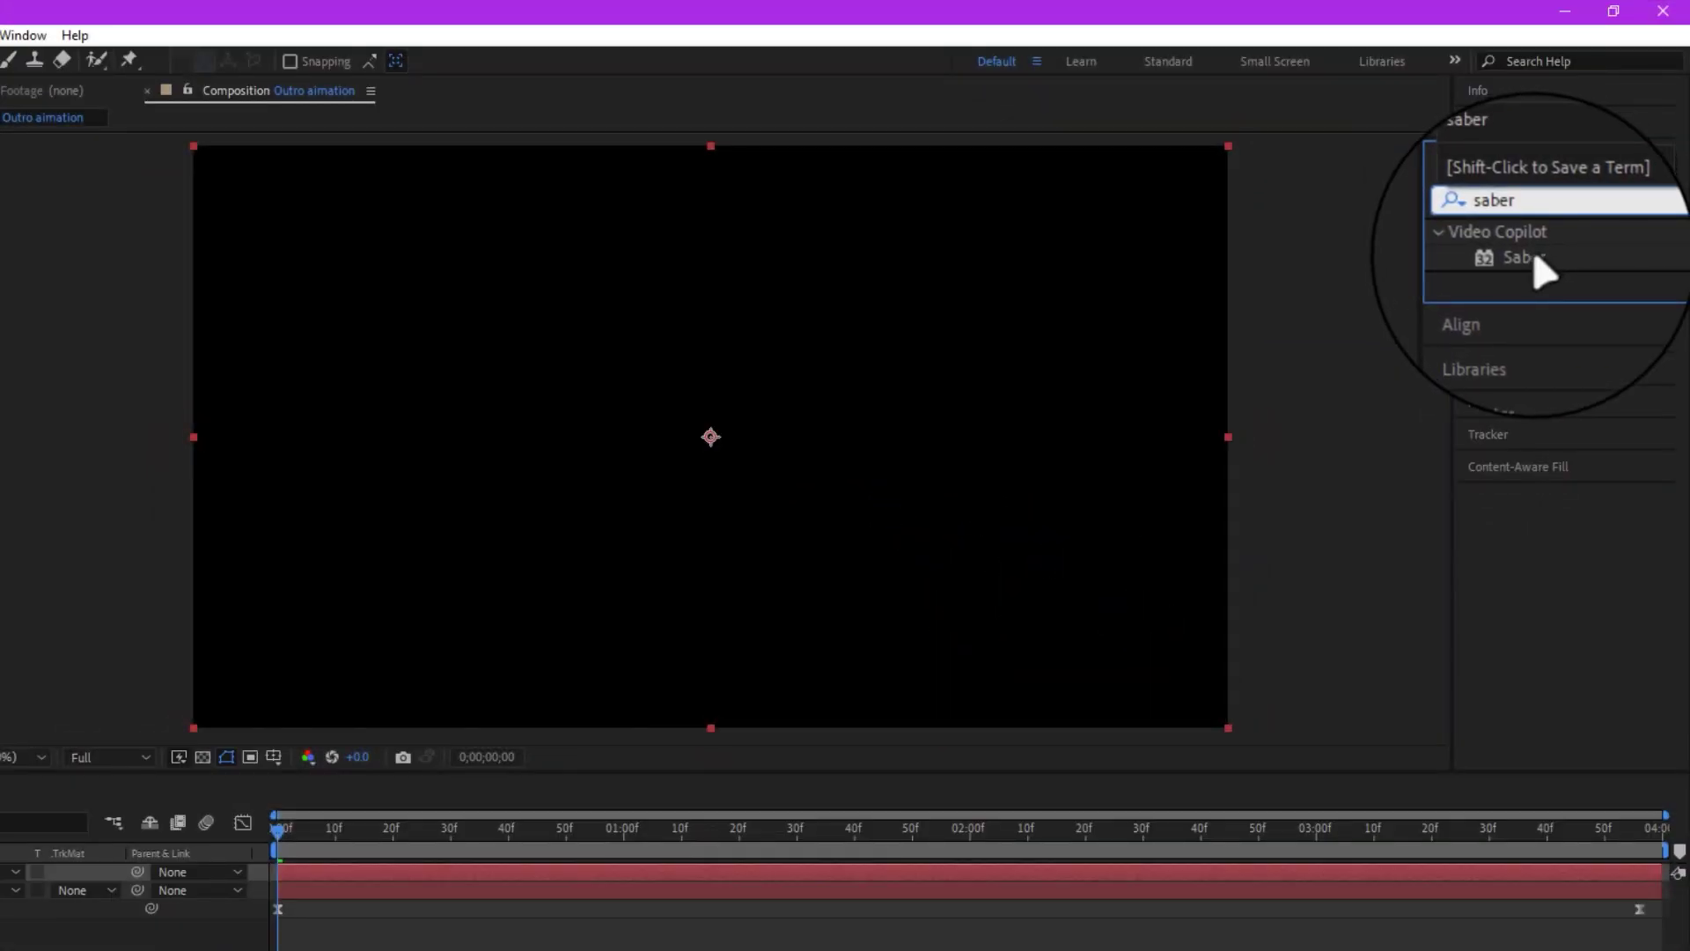
Apply Saber to Black Solid 1 with orange glow, 60% intensity, 0.15 spread, core size 1.
{"action": "left_click_drag", "start_coordinate": [1537, 247], "coordinate": [942, 843]}
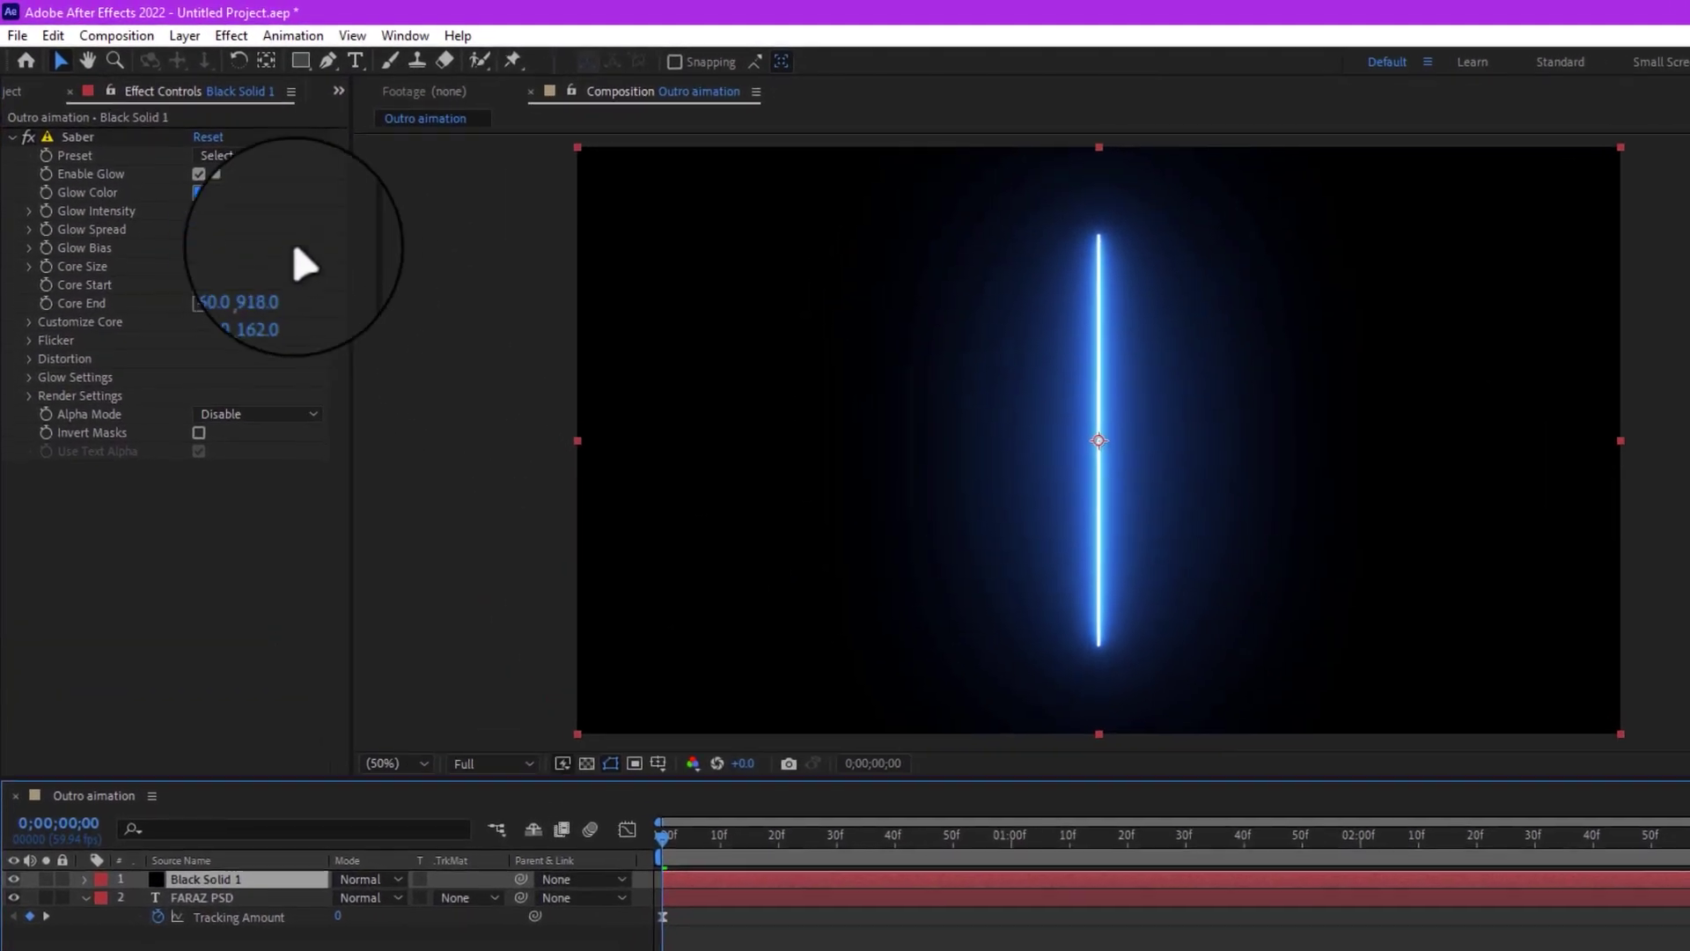
{"action": "left_click", "coordinate": [199, 191]}
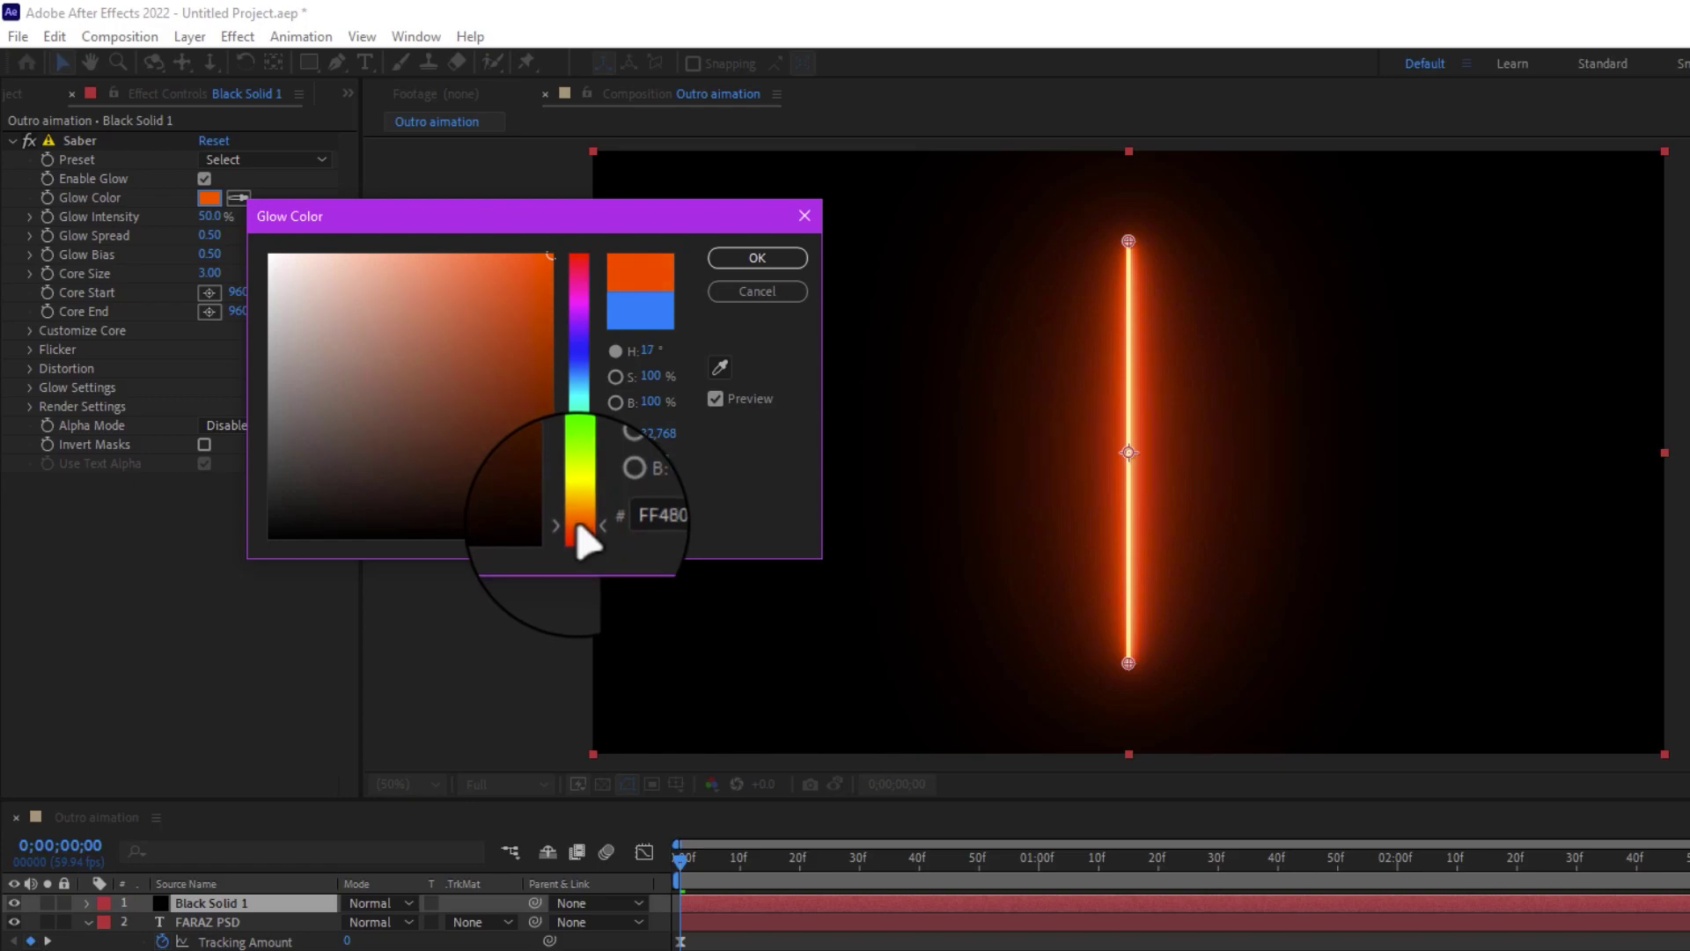
{"action": "left_click", "coordinate": [718, 258]}
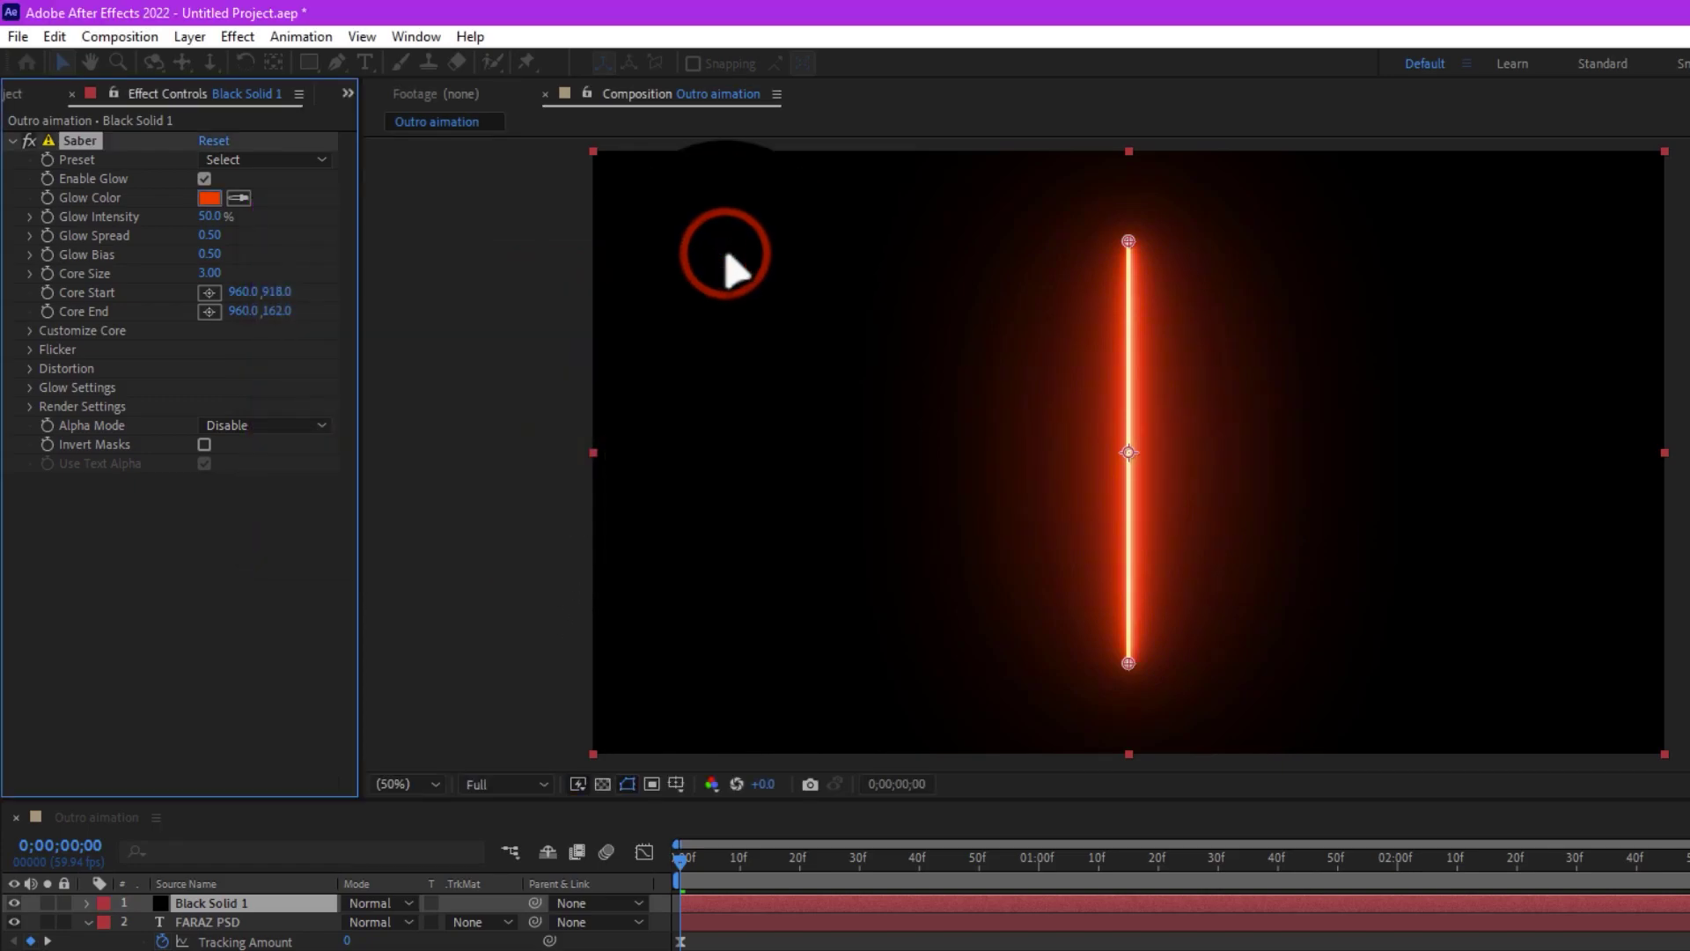
{"action": "left_click", "coordinate": [208, 215]}
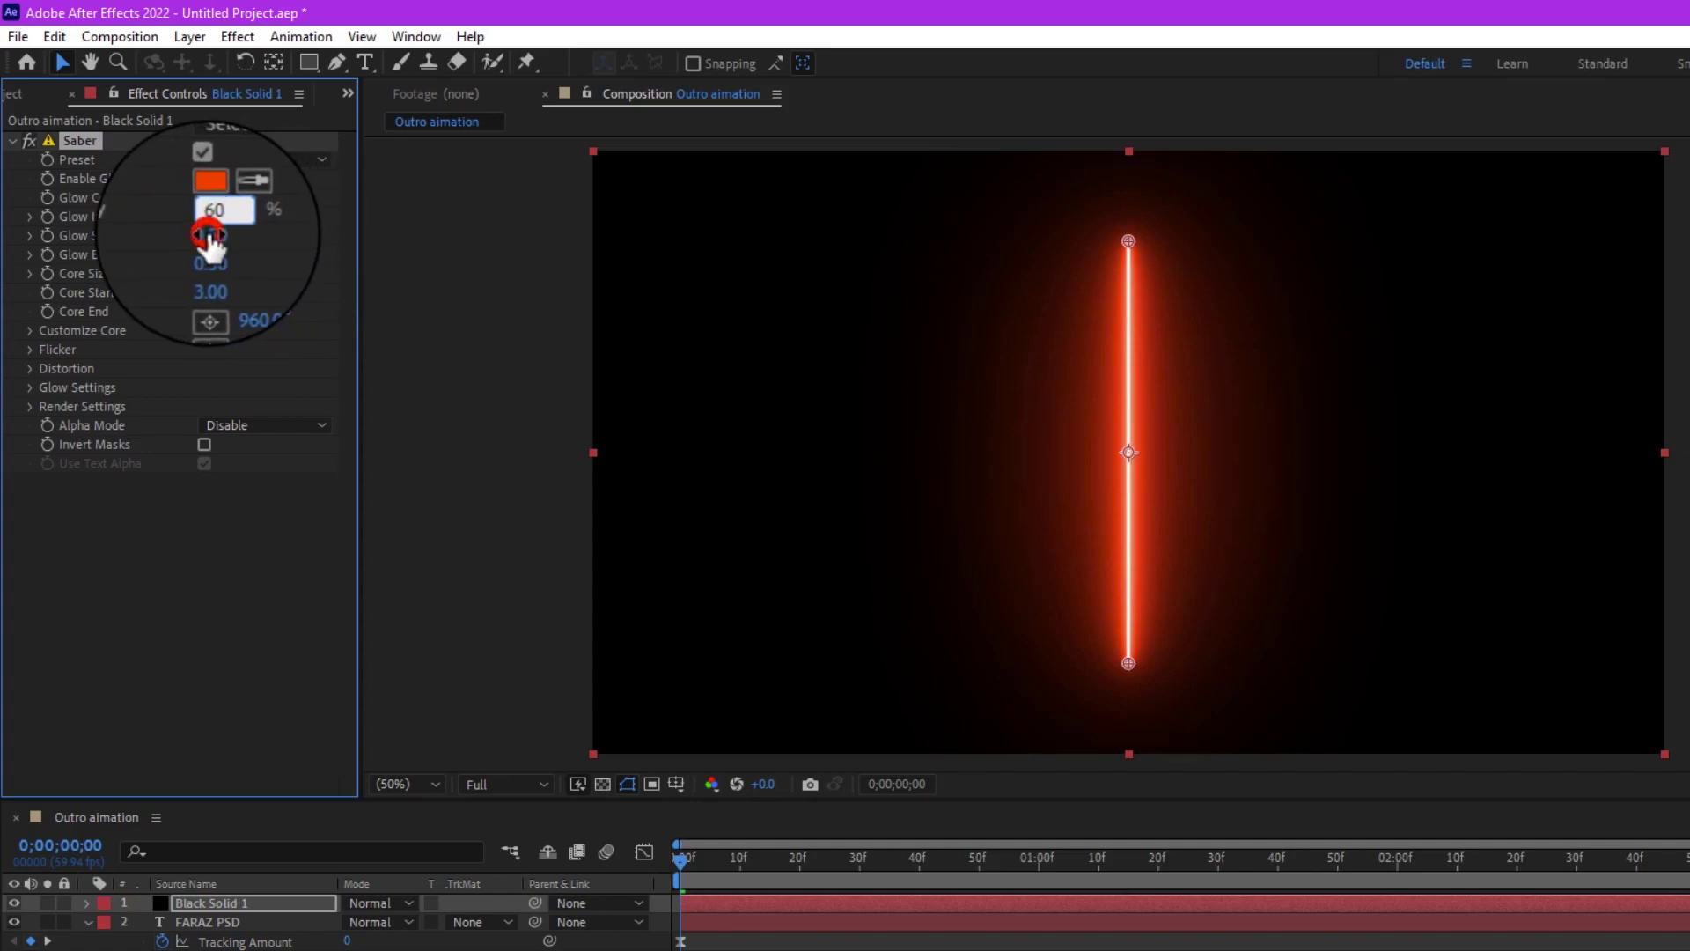
{"action": "key", "text": "BackSpace"}
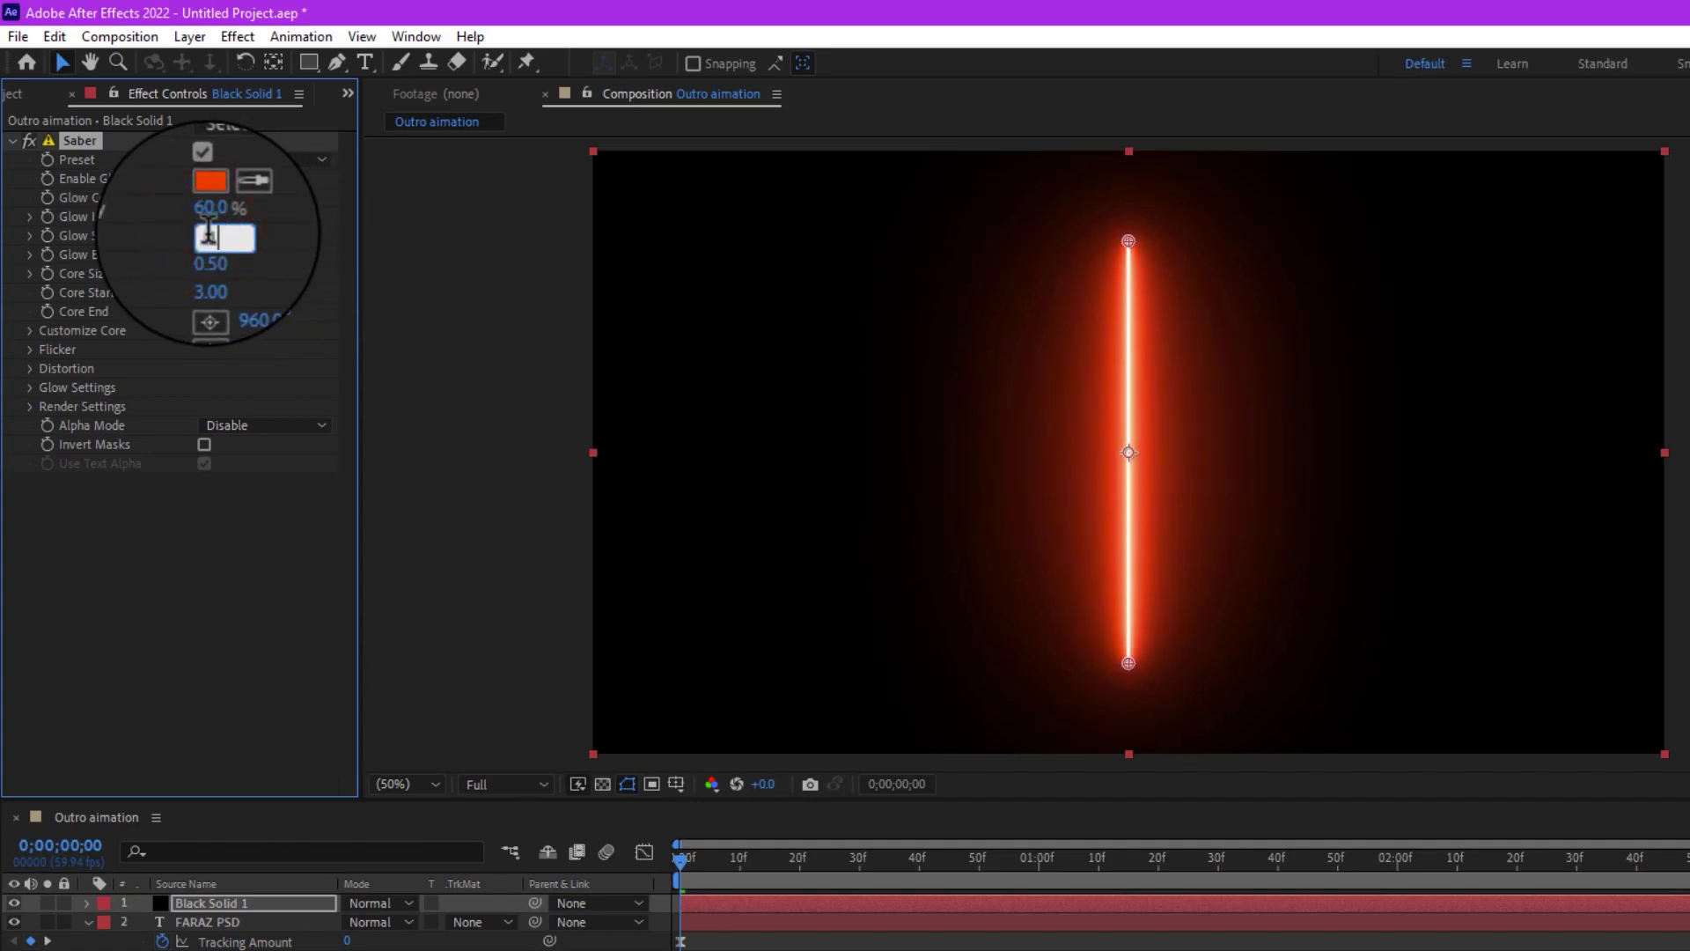
{"action": "left_click", "coordinate": [219, 256]}
{"action": "left_click", "coordinate": [215, 278]}
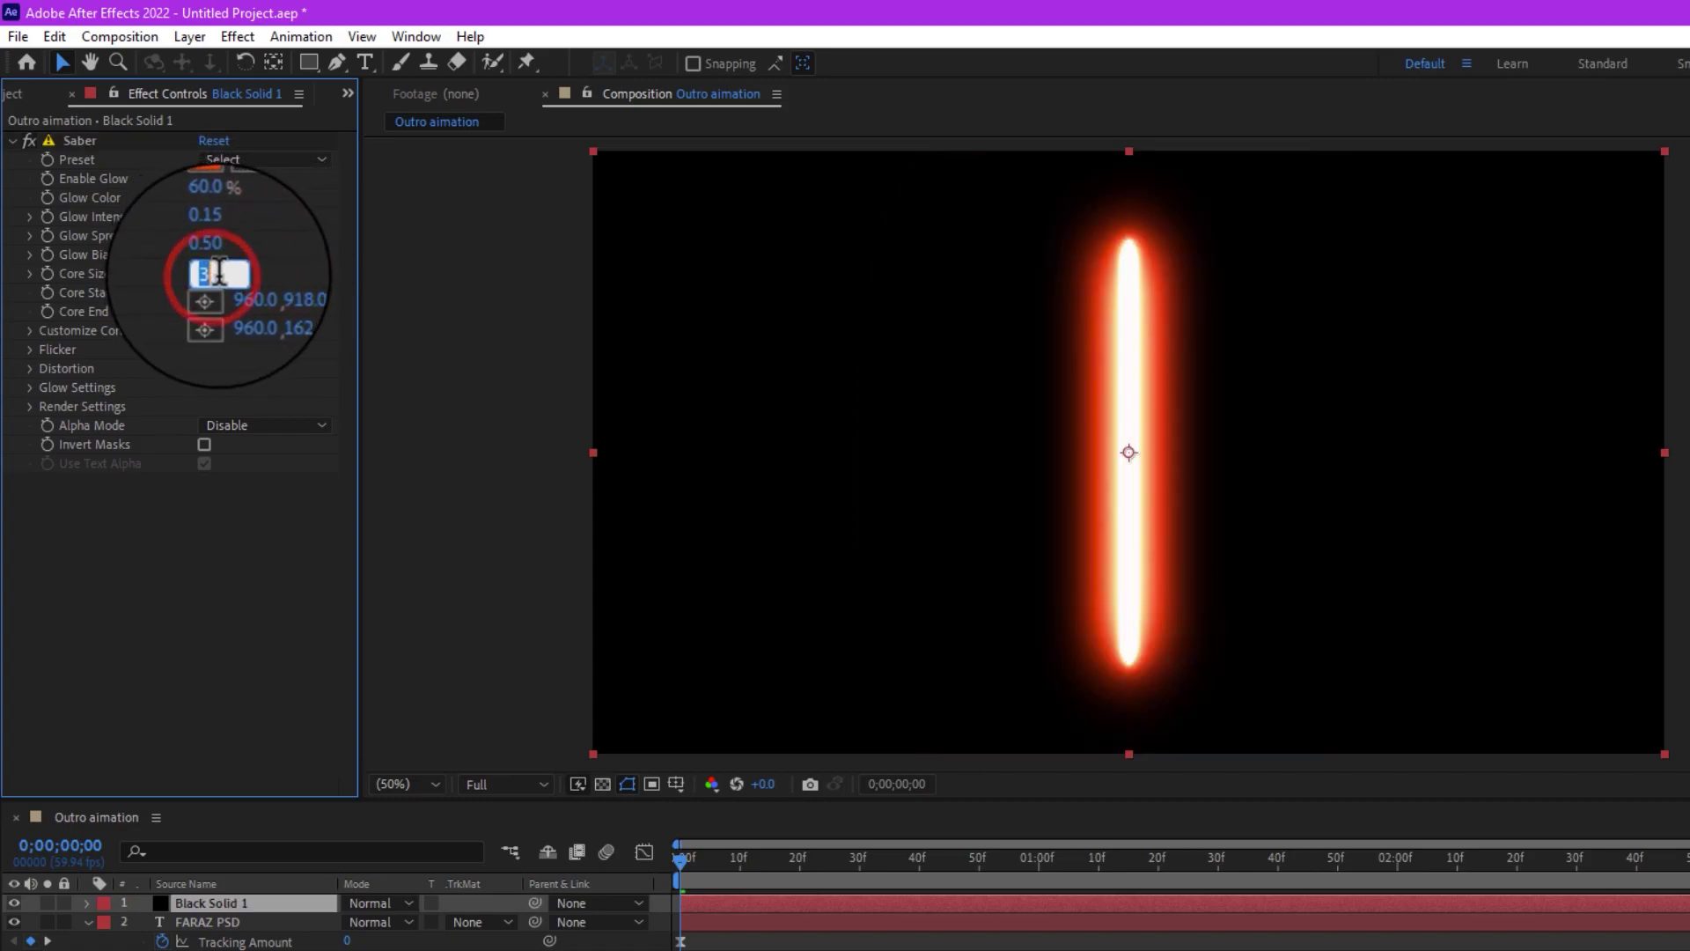
{"action": "type", "text": "1"}
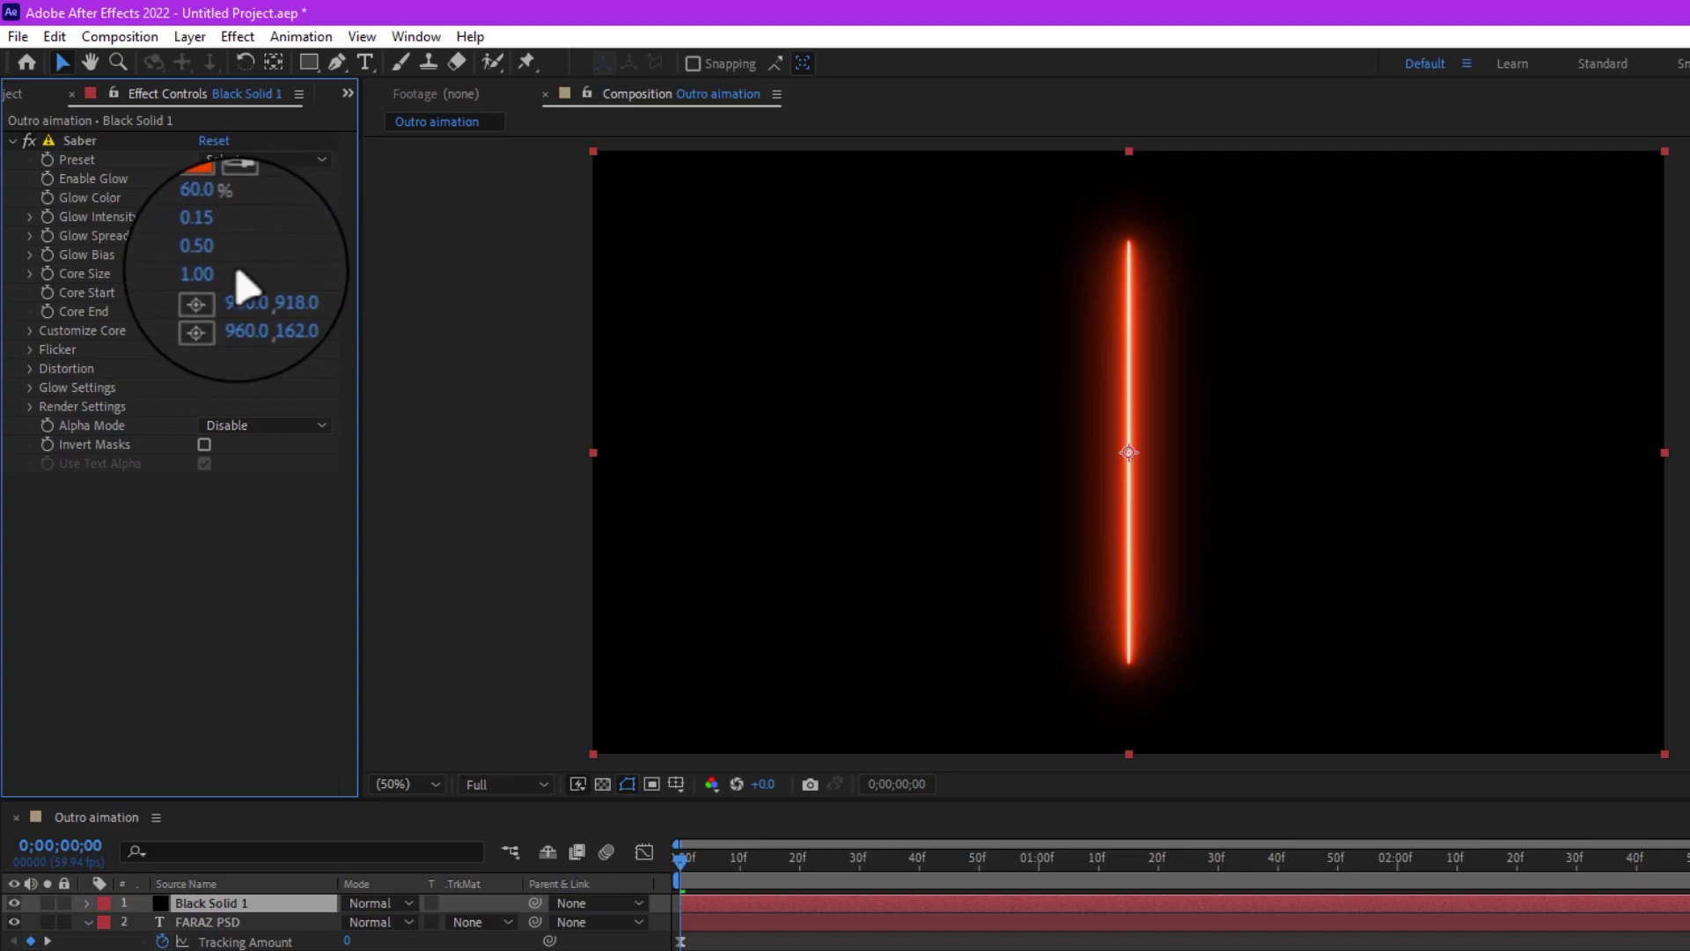
Set Saber's core to the FARAZ PSD text layer, Start Size 0%, offsets keyframed at 50%.
{"action": "left_click", "coordinate": [35, 339]}
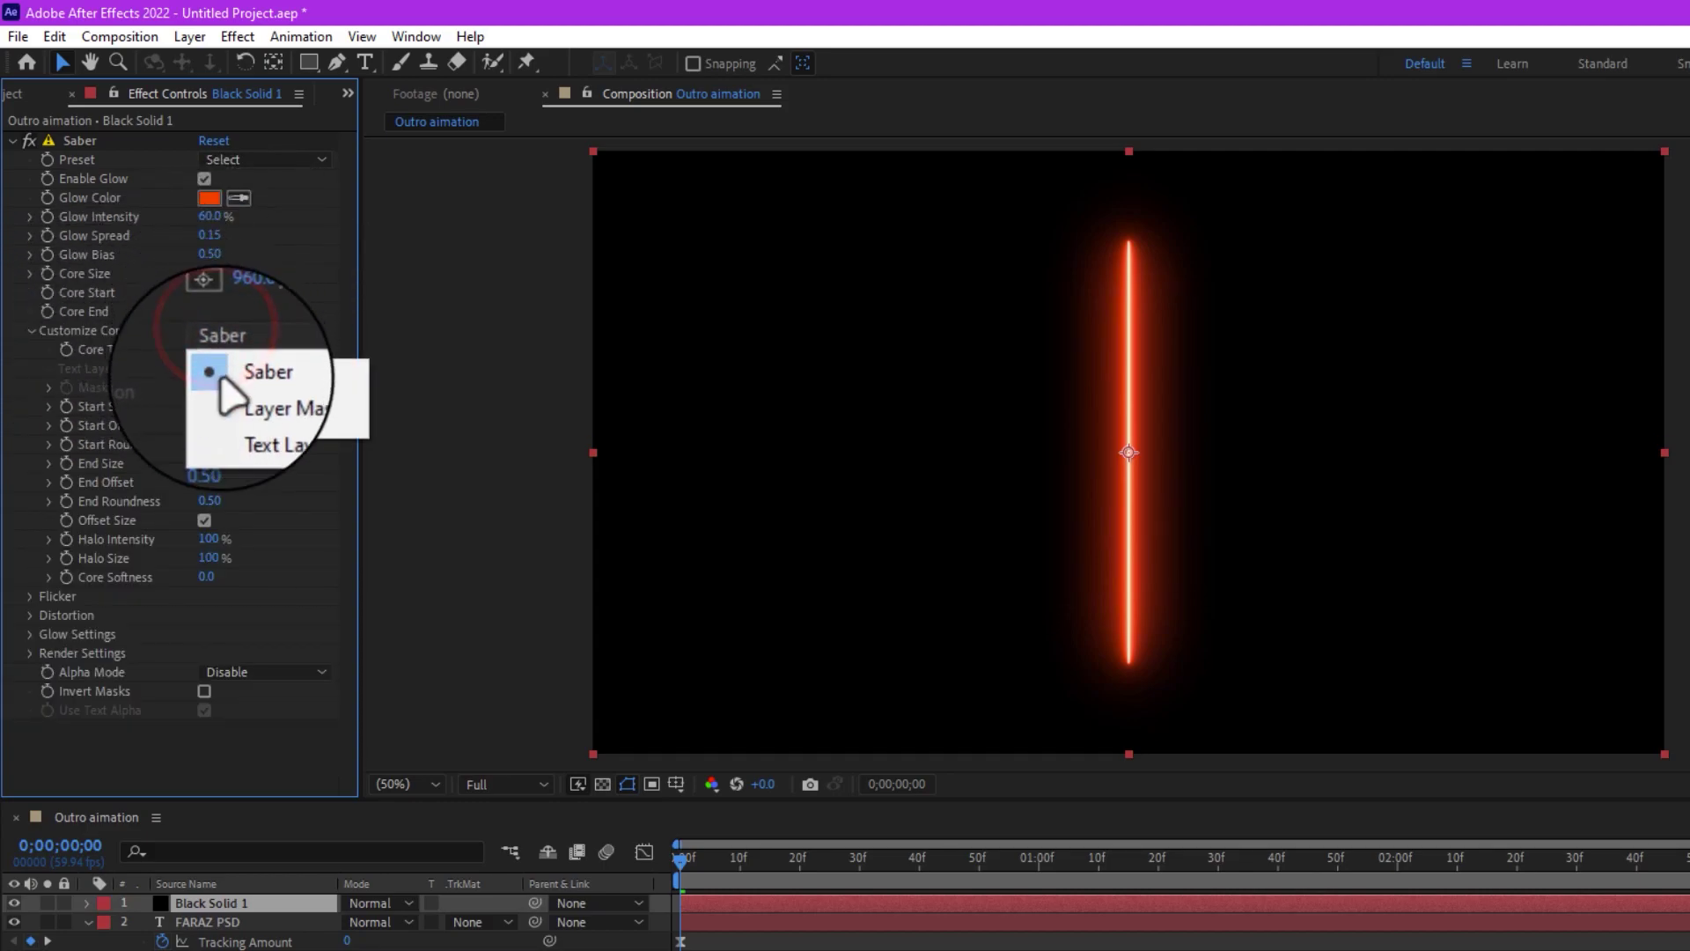
{"action": "left_click", "coordinate": [227, 423]}
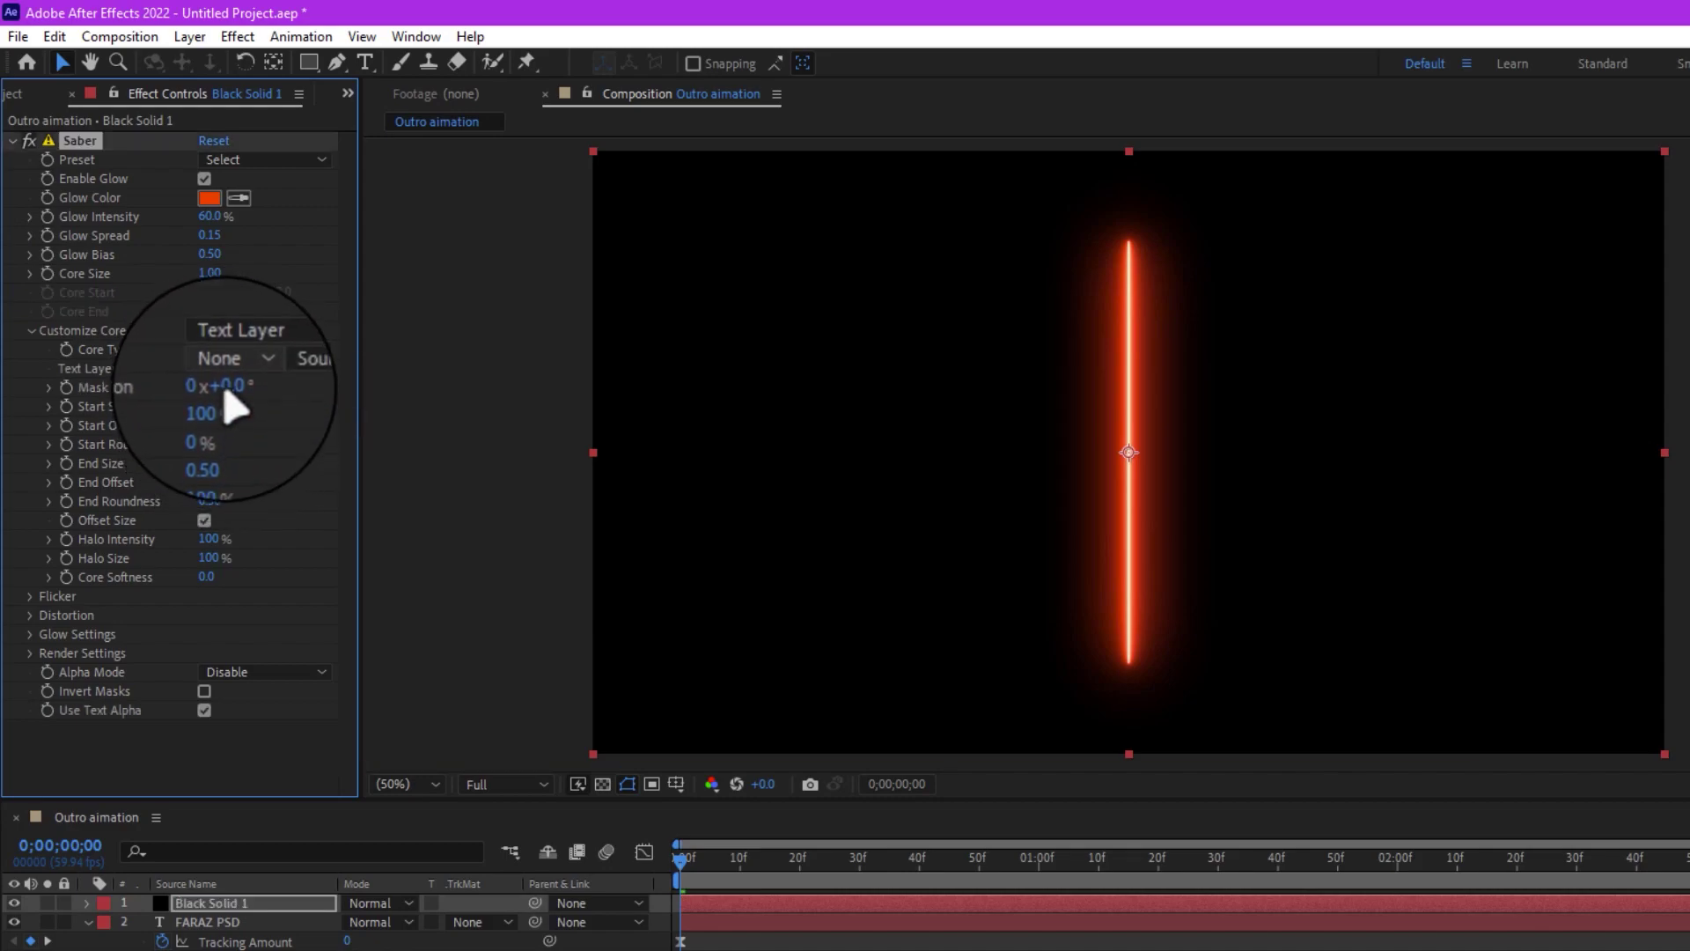
{"action": "left_click", "coordinate": [227, 371]}
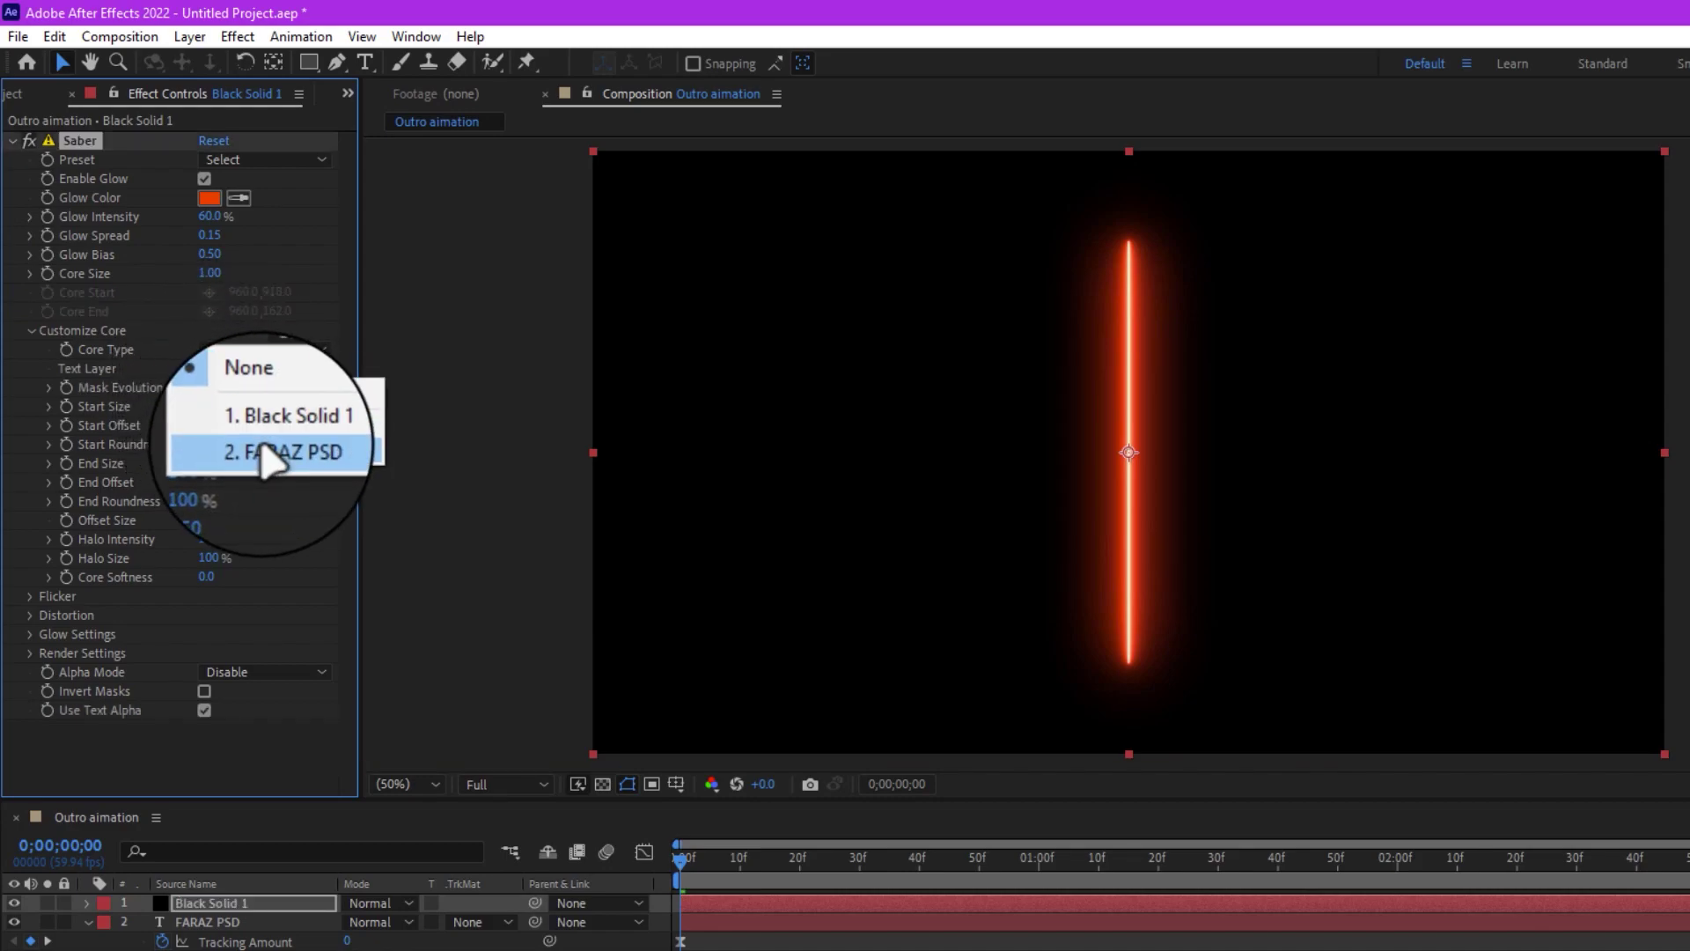
{"action": "left_click", "coordinate": [269, 454]}
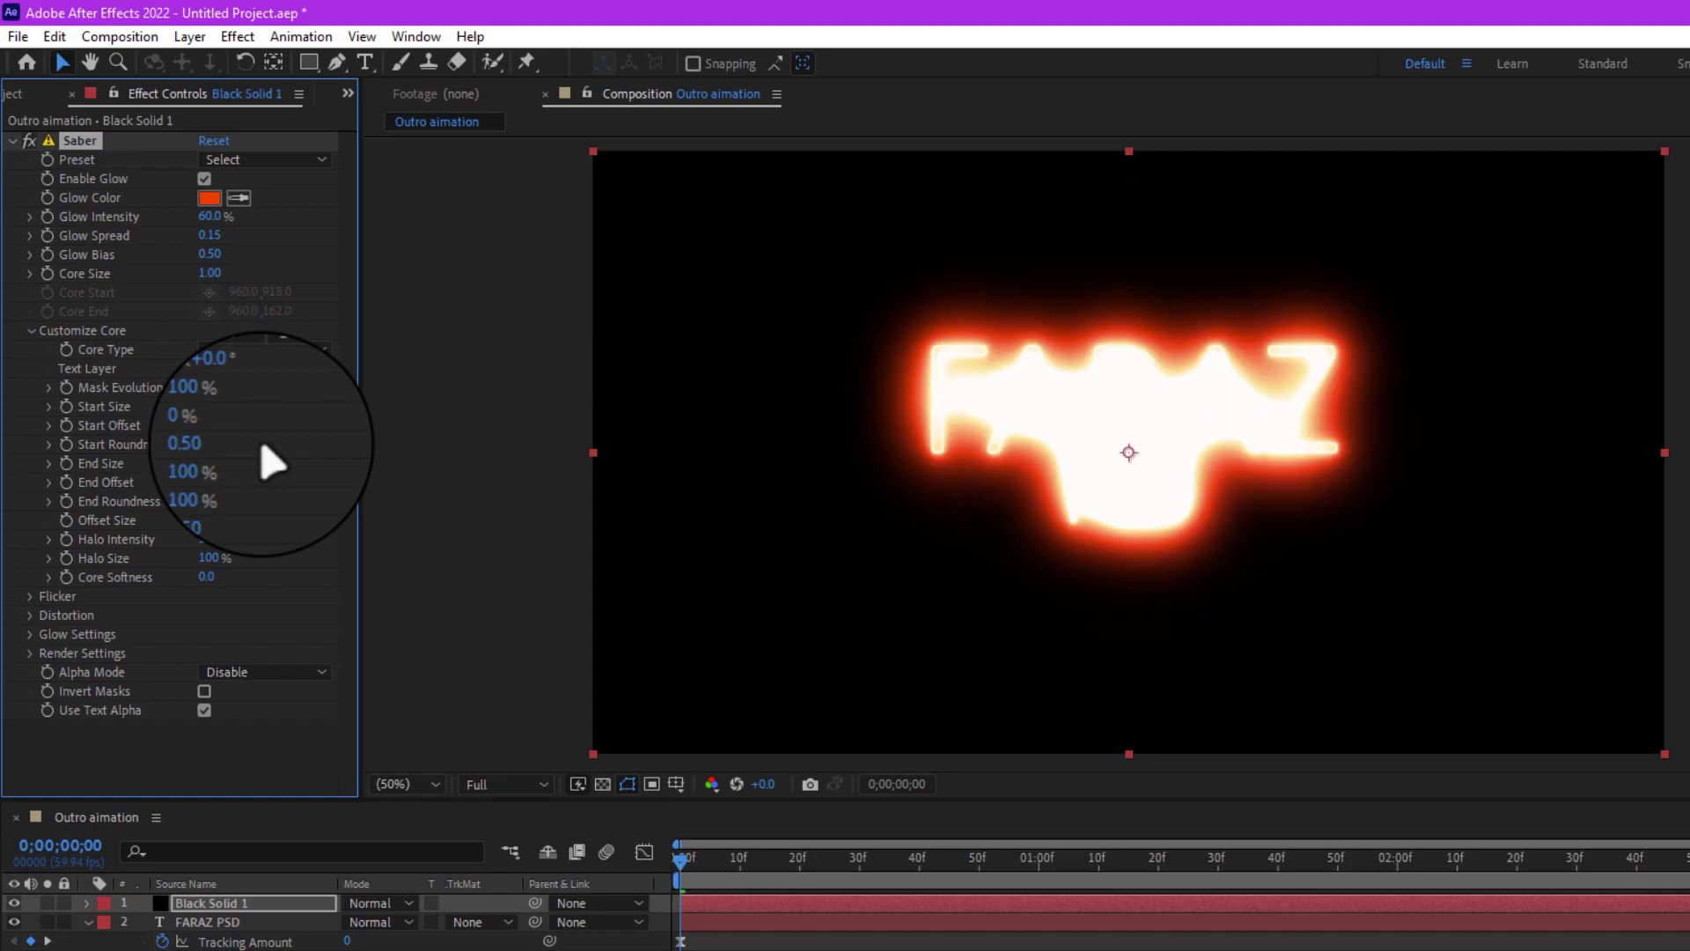
{"action": "left_click_drag", "start_coordinate": [220, 404], "coordinate": [86, 406]}
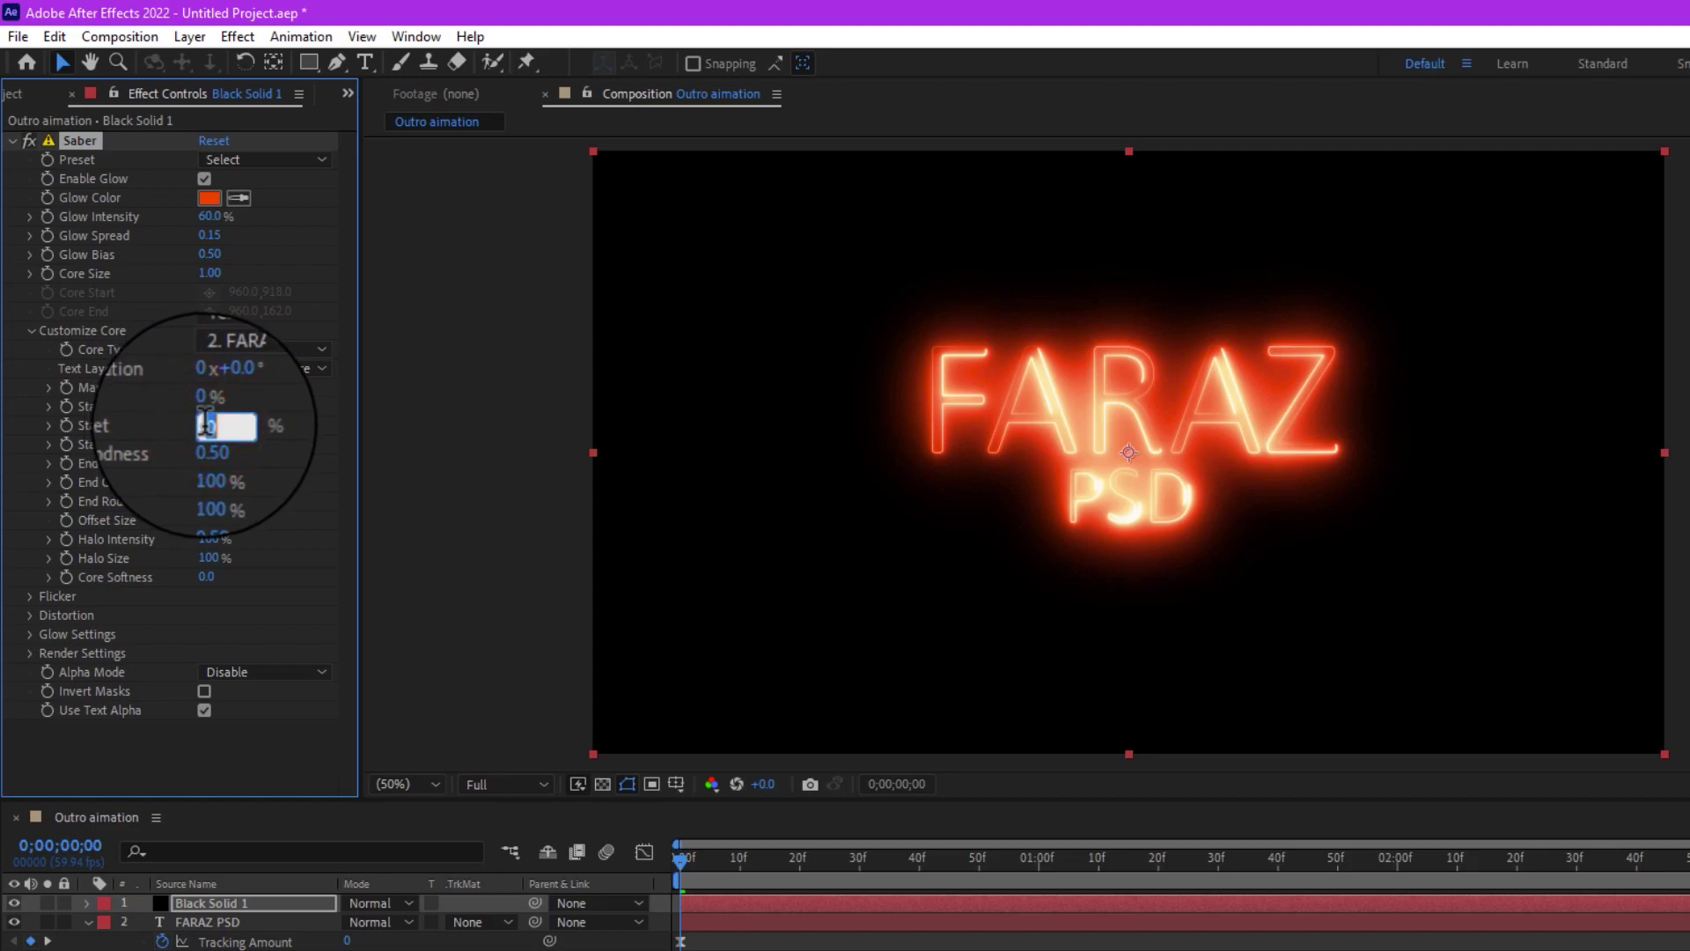
{"action": "type", "text": "50"}
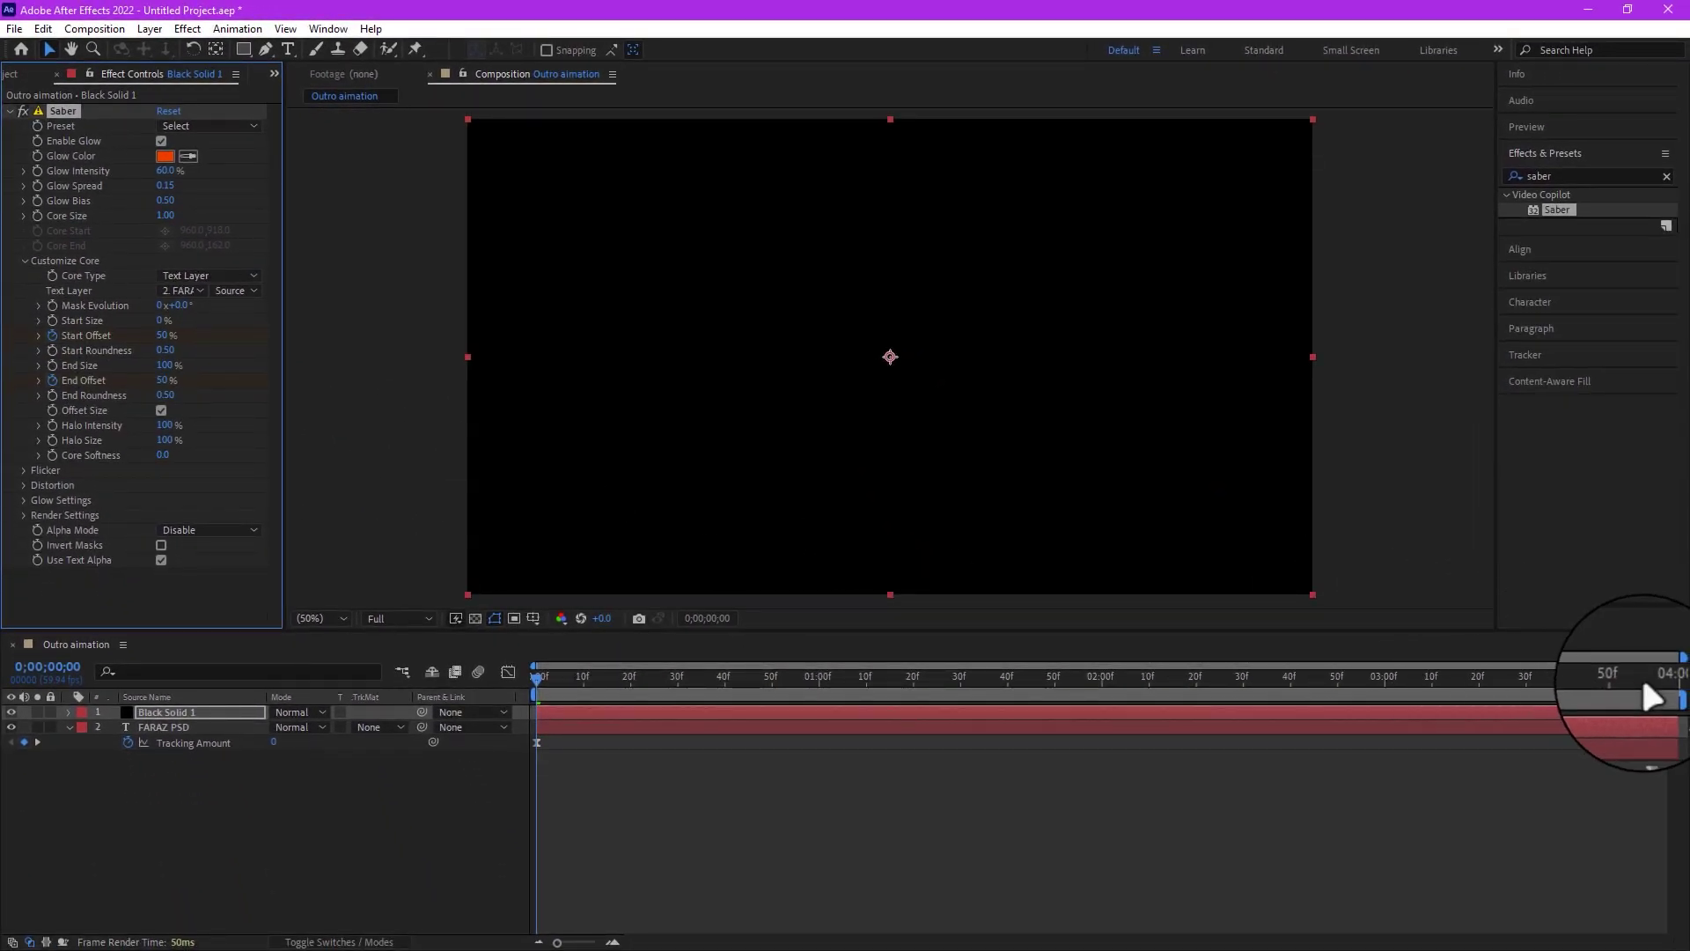
At the composition's end, keyframe Saber's Start and End Offset at 100%.
{"action": "left_click", "coordinate": [1649, 695]}
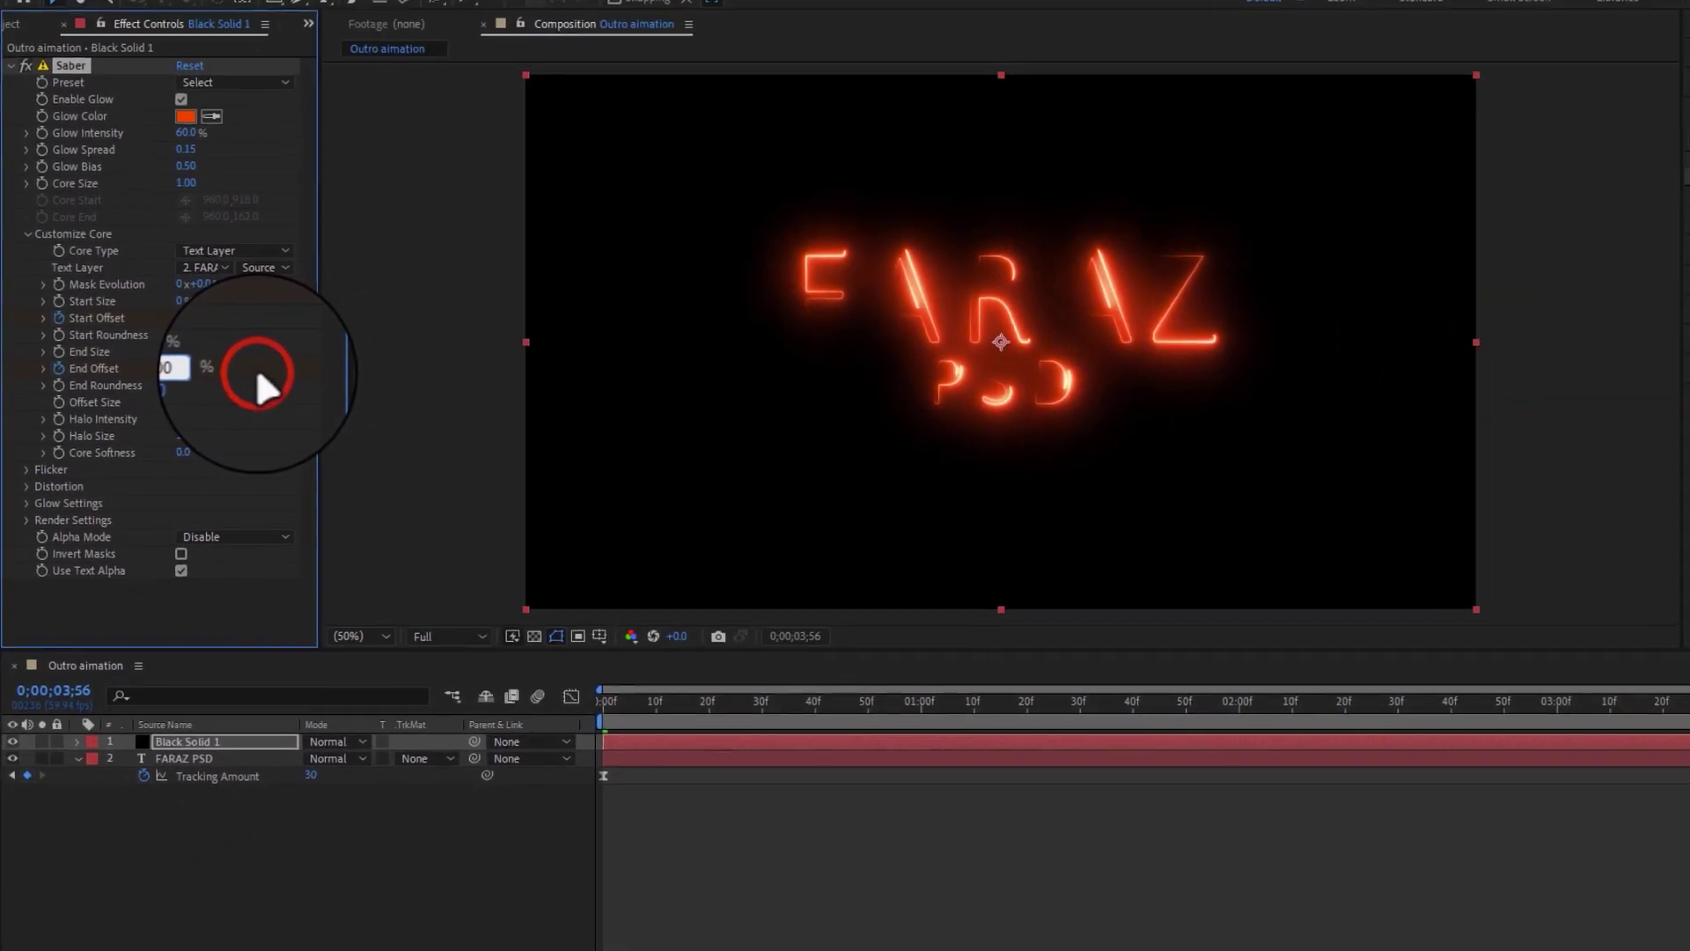
{"action": "key", "text": "Return"}
Apply Easy Ease to the Saber Start and End Offset keyframes.
{"action": "left_click", "coordinate": [585, 710]}
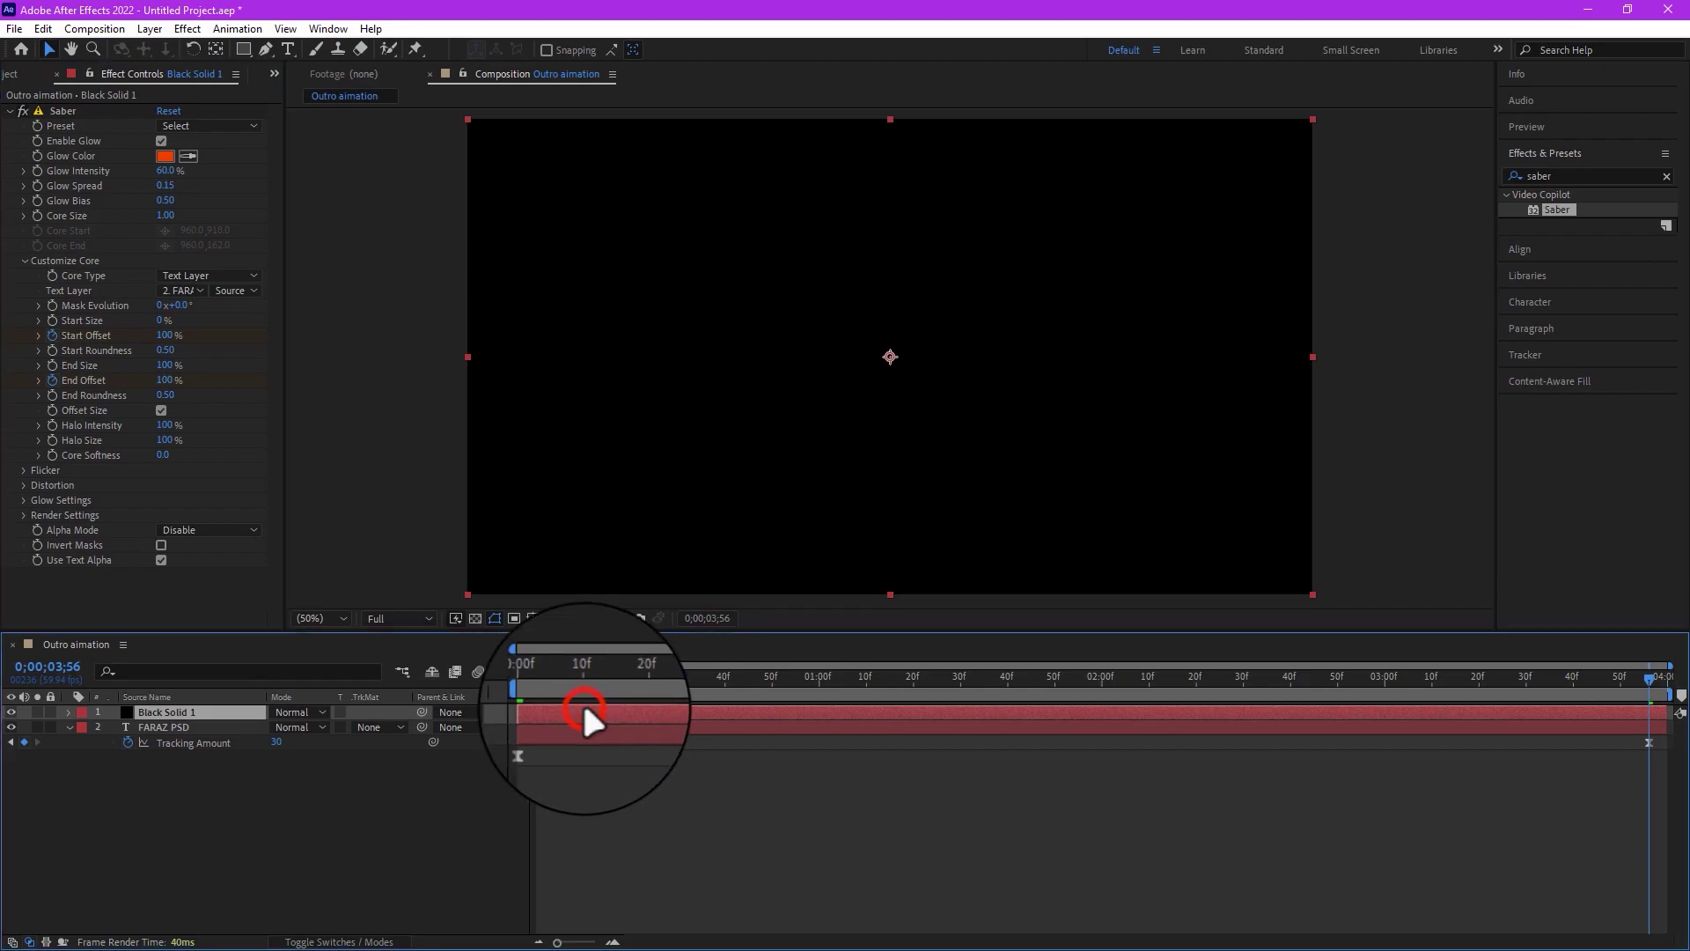
{"action": "key", "text": "u"}
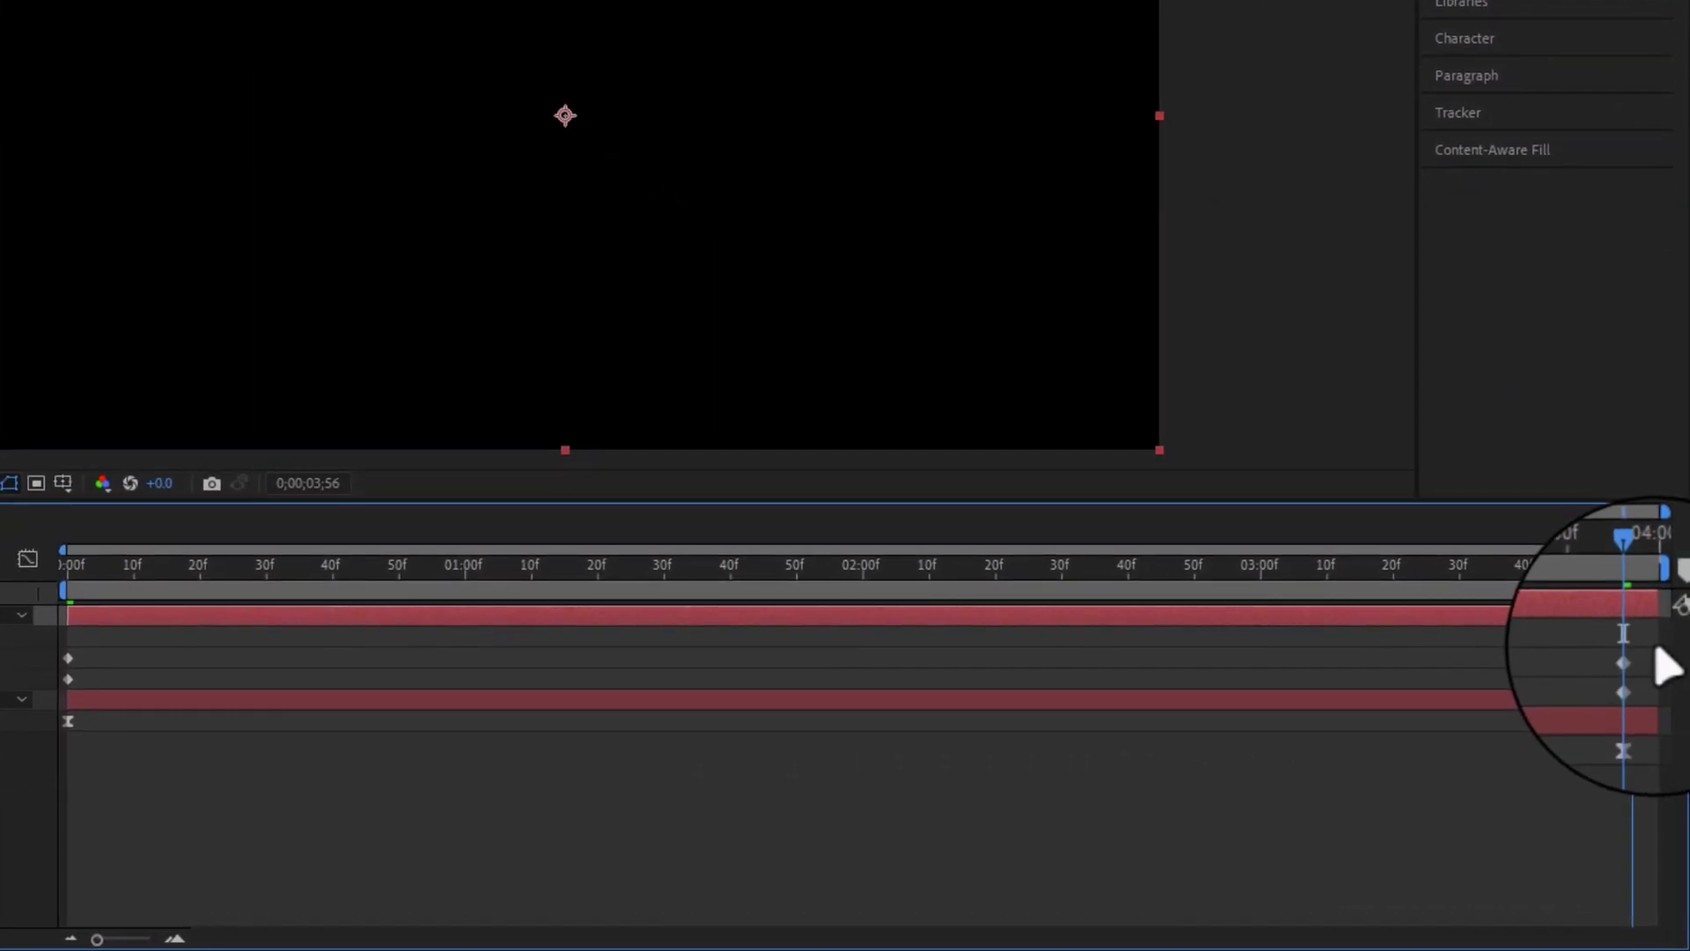
{"action": "left_click", "coordinate": [1652, 736]}
{"action": "left_click_drag", "start_coordinate": [1563, 711], "coordinate": [72, 707]}
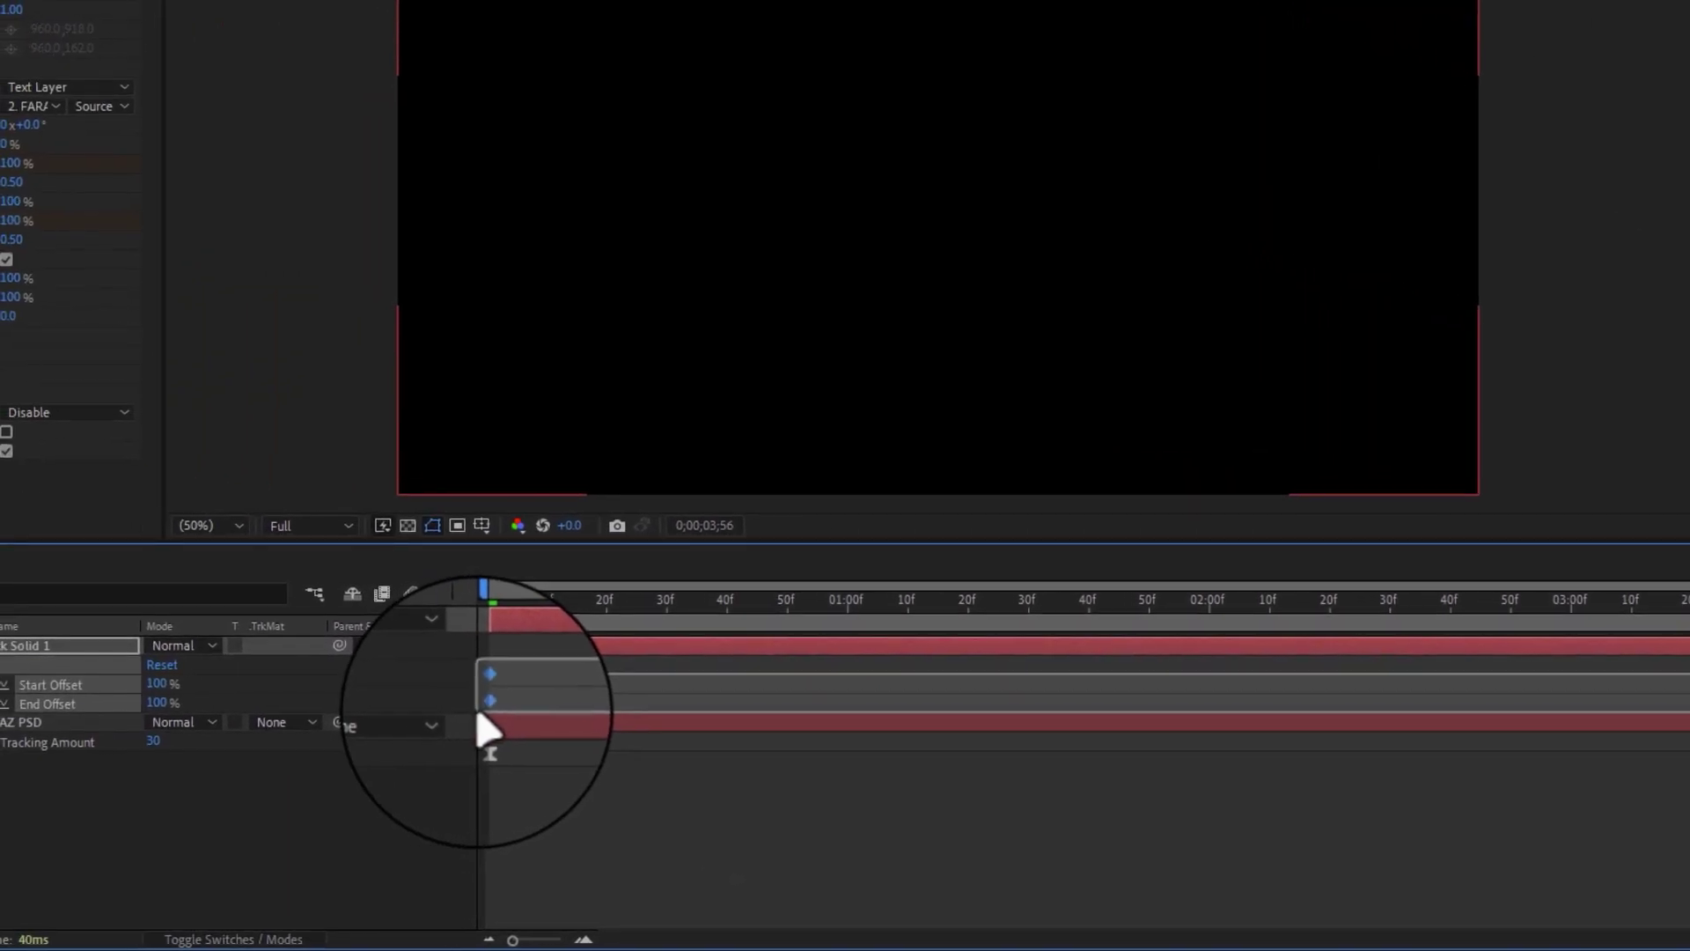
{"action": "left_click_drag", "start_coordinate": [487, 729], "coordinate": [490, 722]}
{"action": "right_click", "coordinate": [491, 704]}
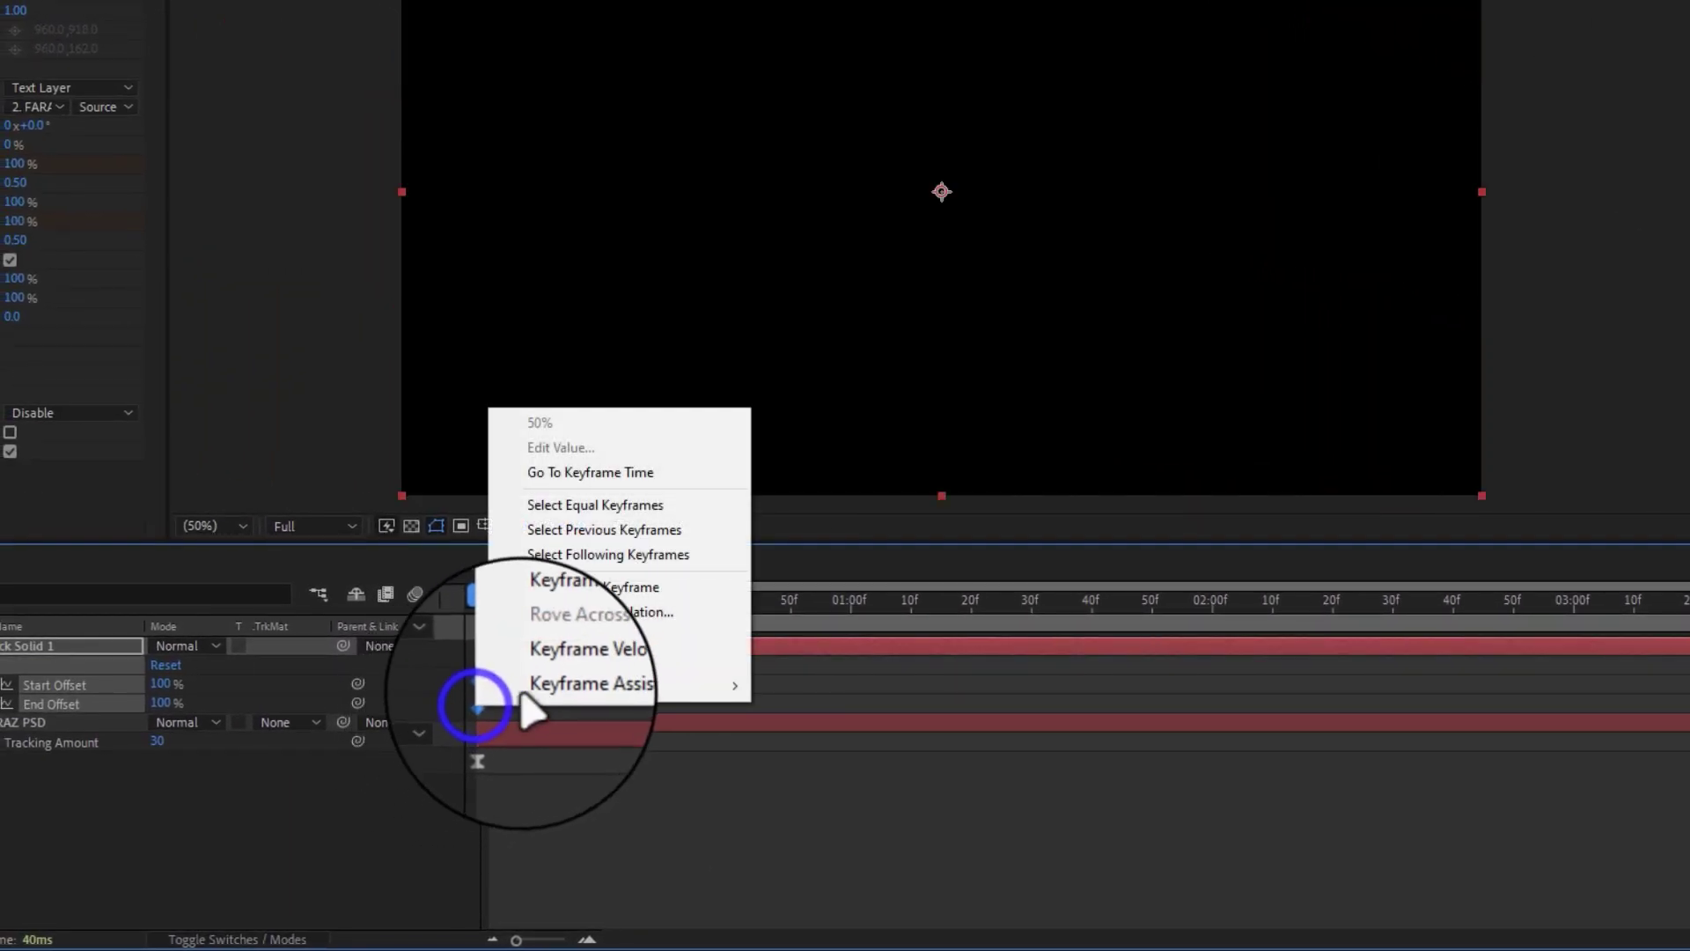
{"action": "mouse_move", "coordinate": [547, 687]}
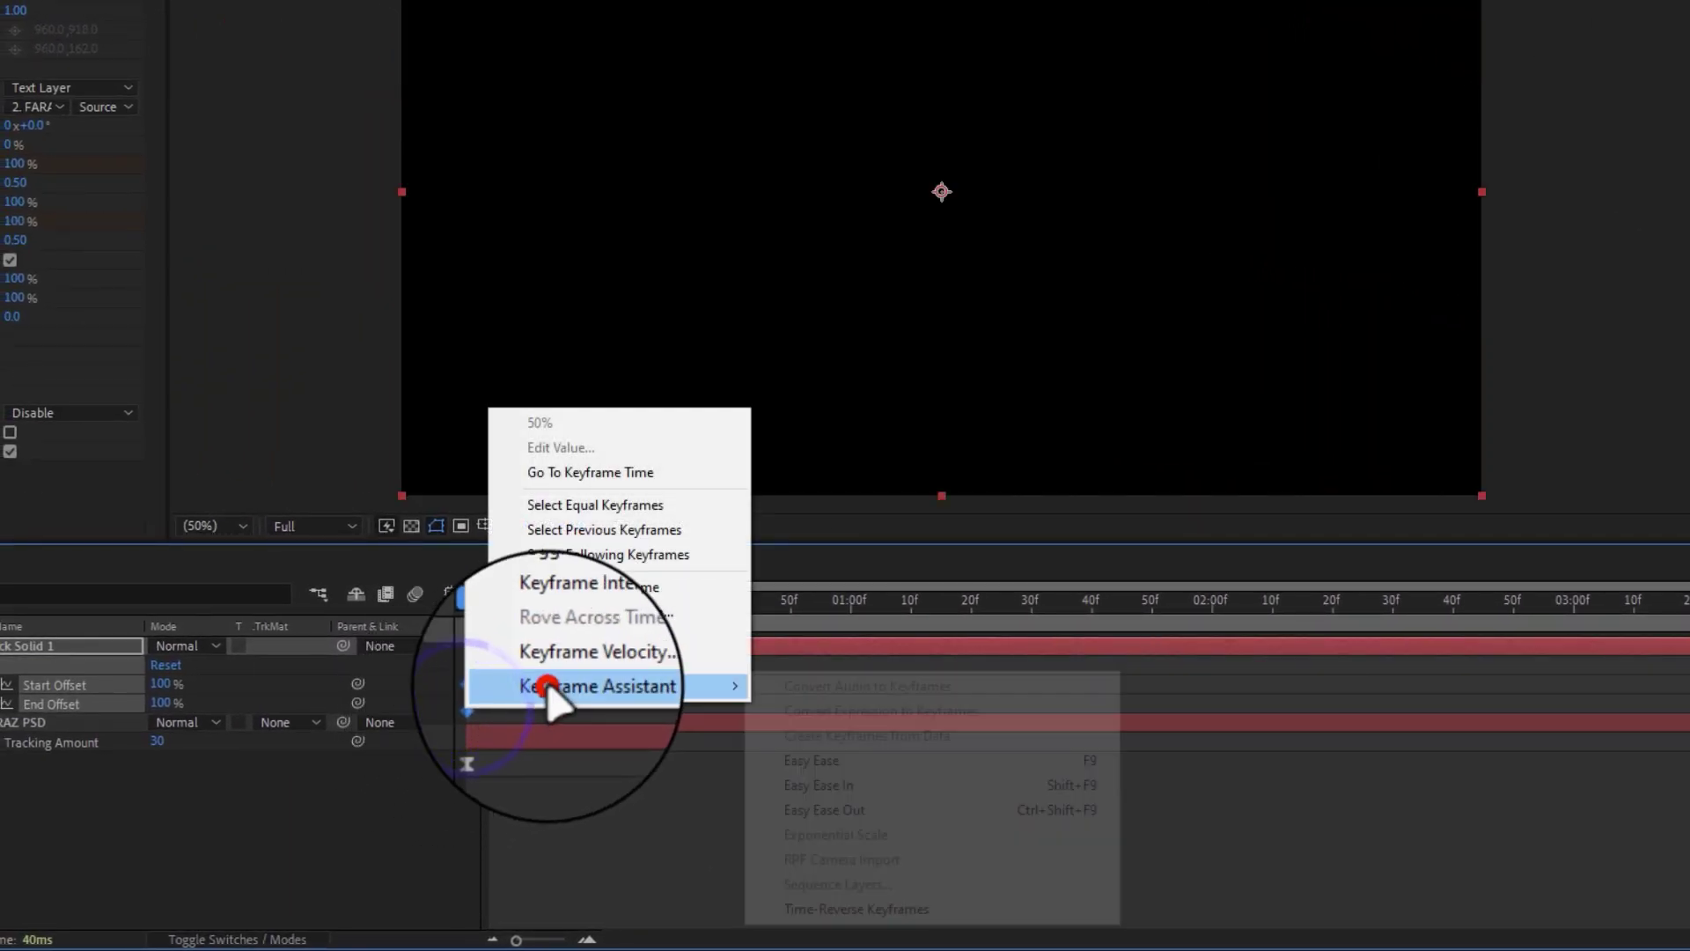
{"action": "left_click", "coordinate": [818, 762]}
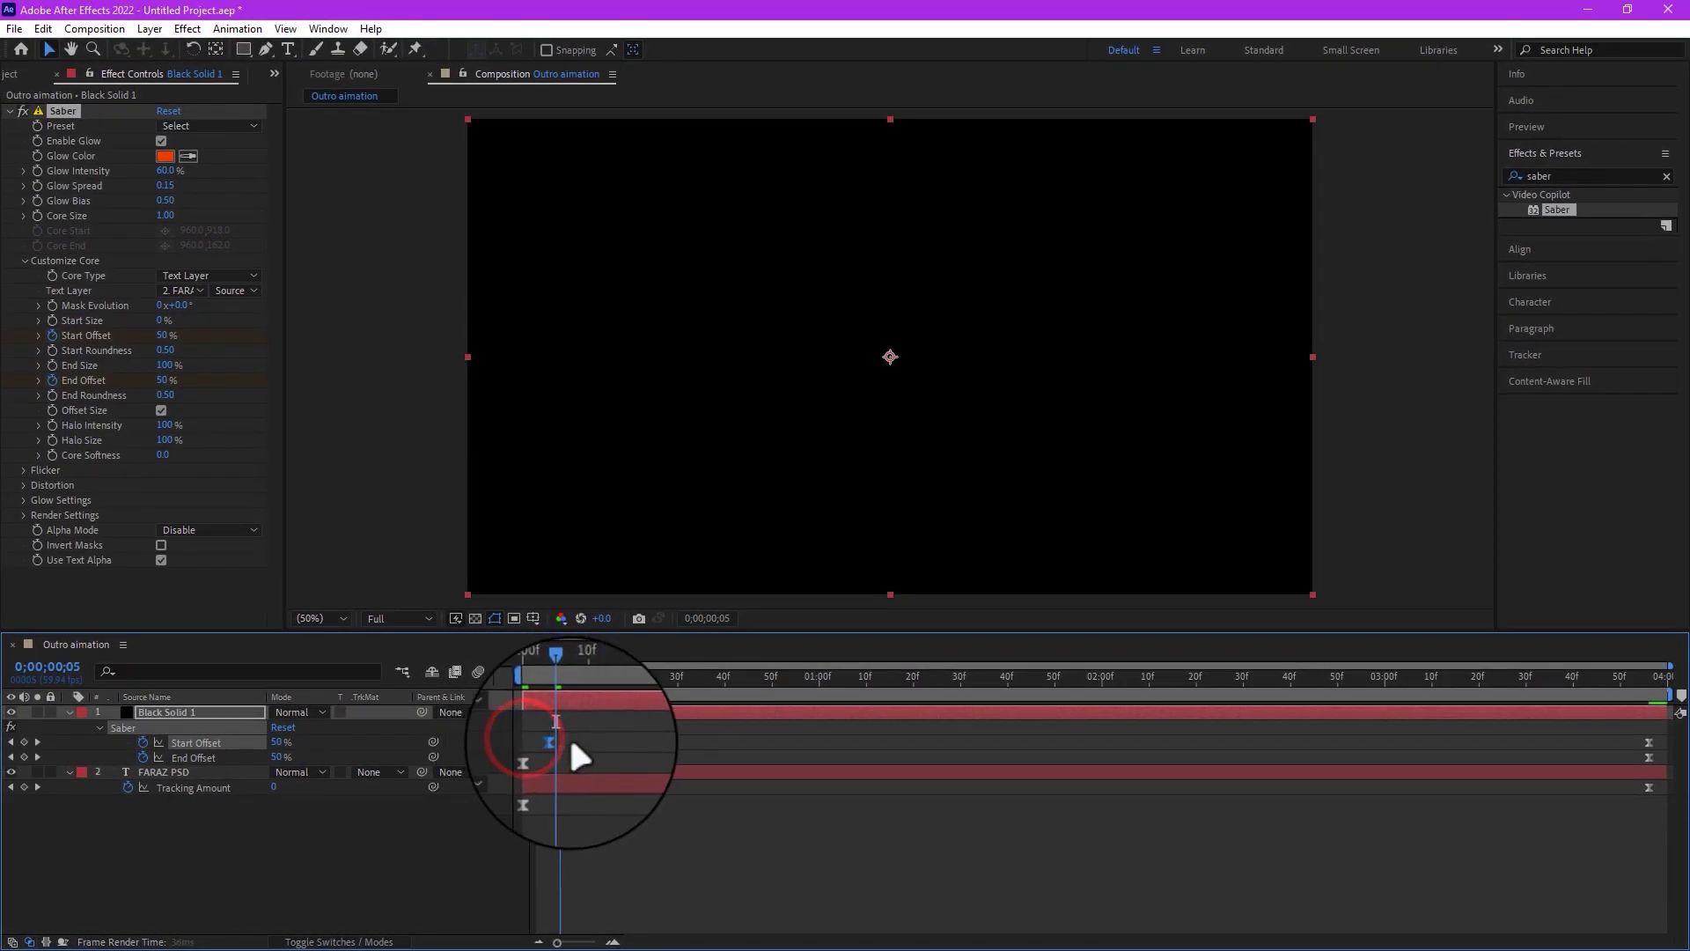
Move the first Start Offset keyframe later to about 01:40f and reselect Black Solid 1.
{"action": "left_click_drag", "start_coordinate": [572, 744], "coordinate": [1007, 742]}
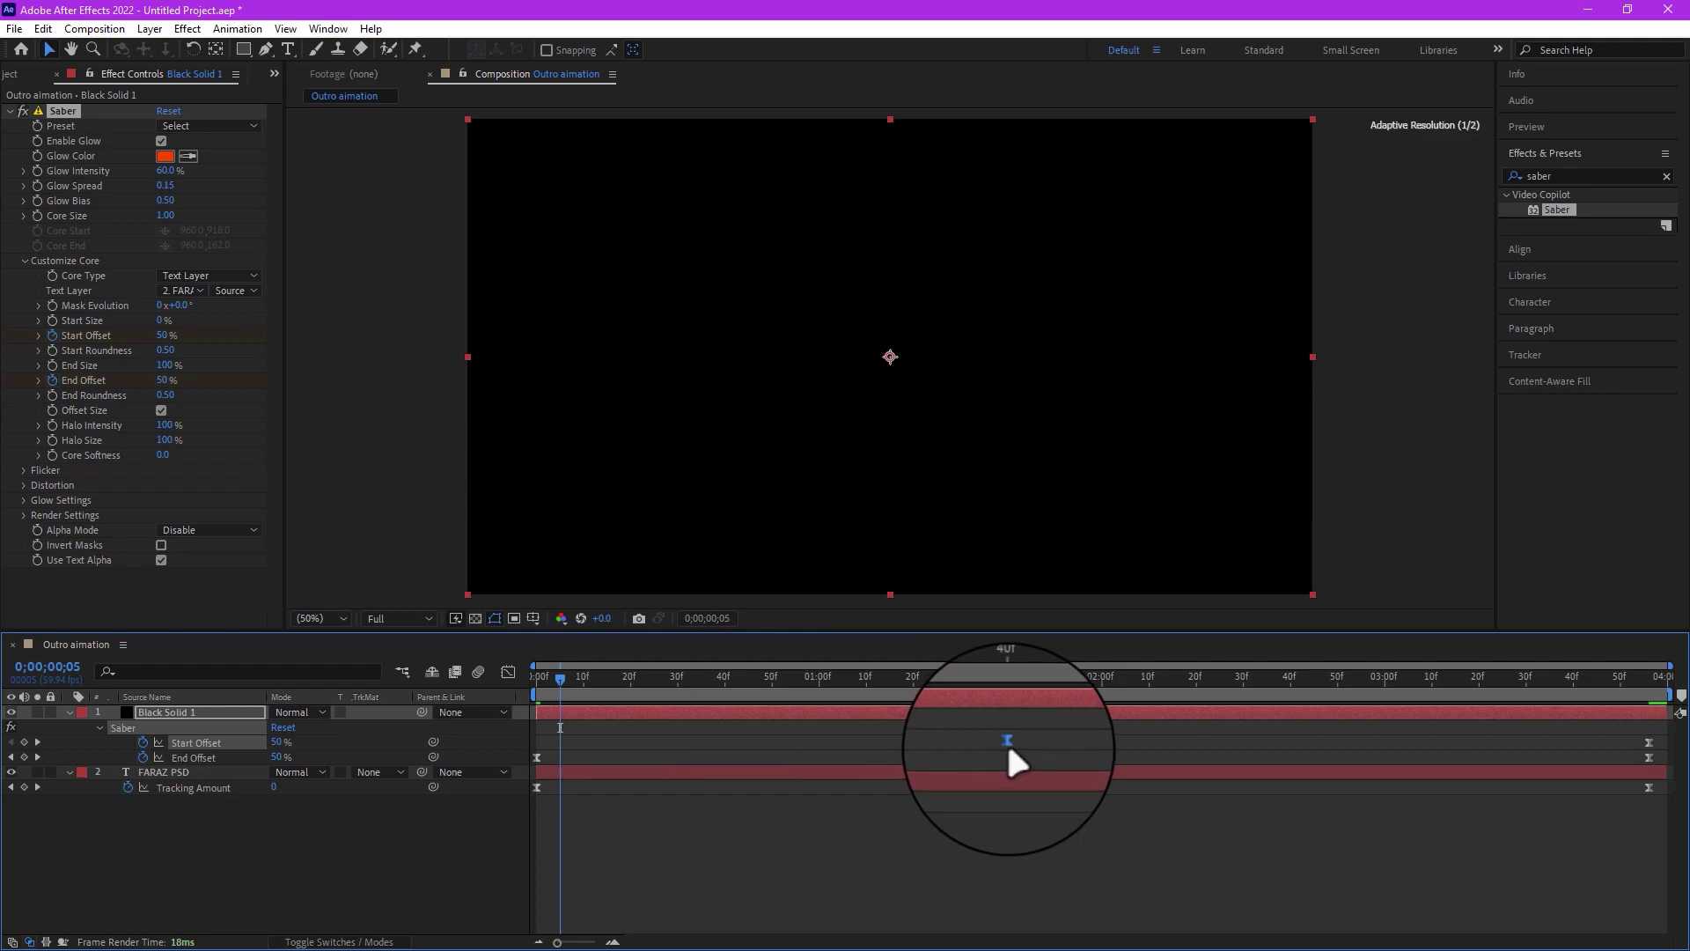
{"action": "left_click", "coordinate": [976, 828]}
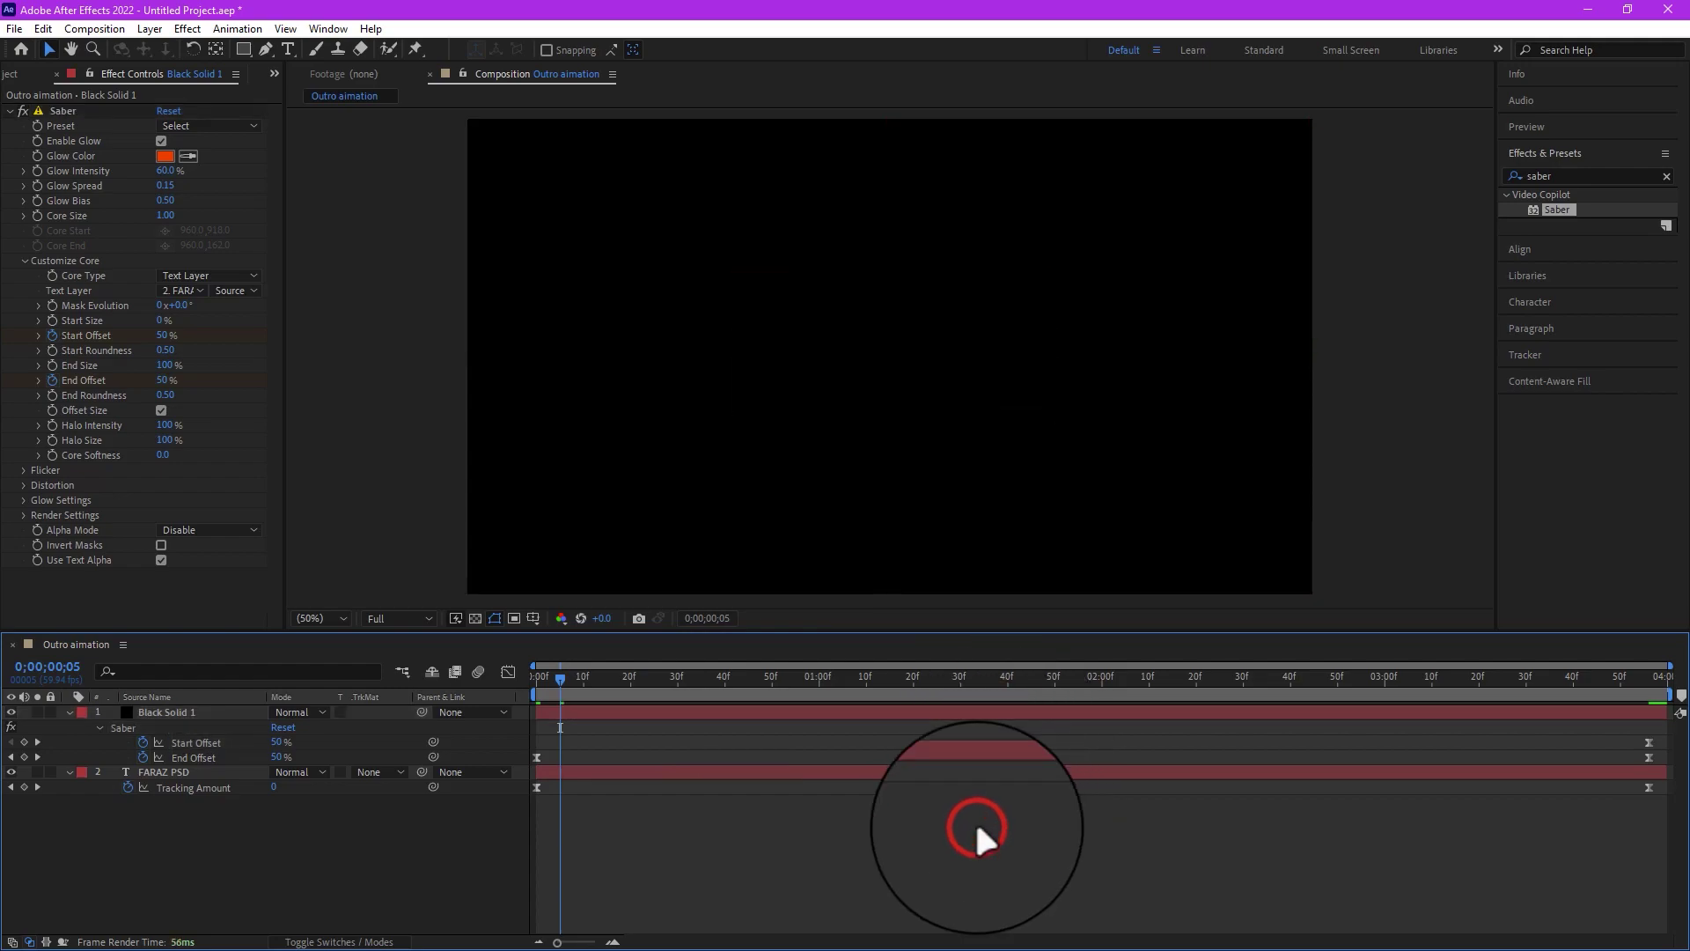
{"action": "left_click", "coordinate": [861, 710]}
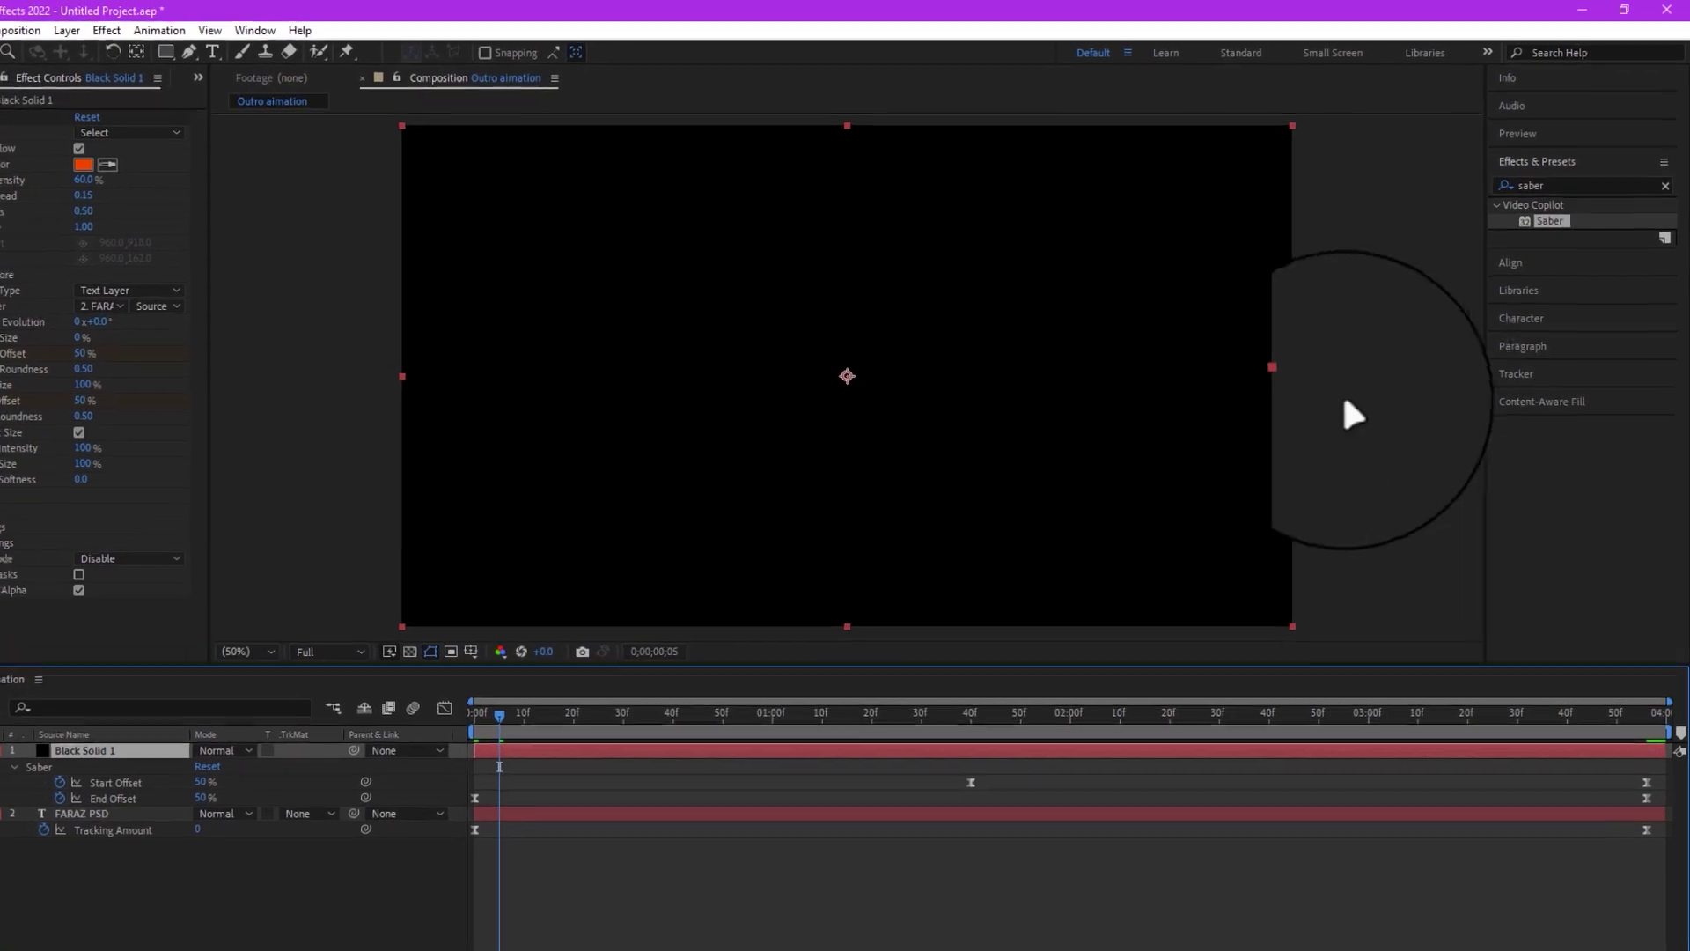
Apply the Set Matte effect to Black Solid 1.
{"action": "left_click", "coordinate": [1667, 176]}
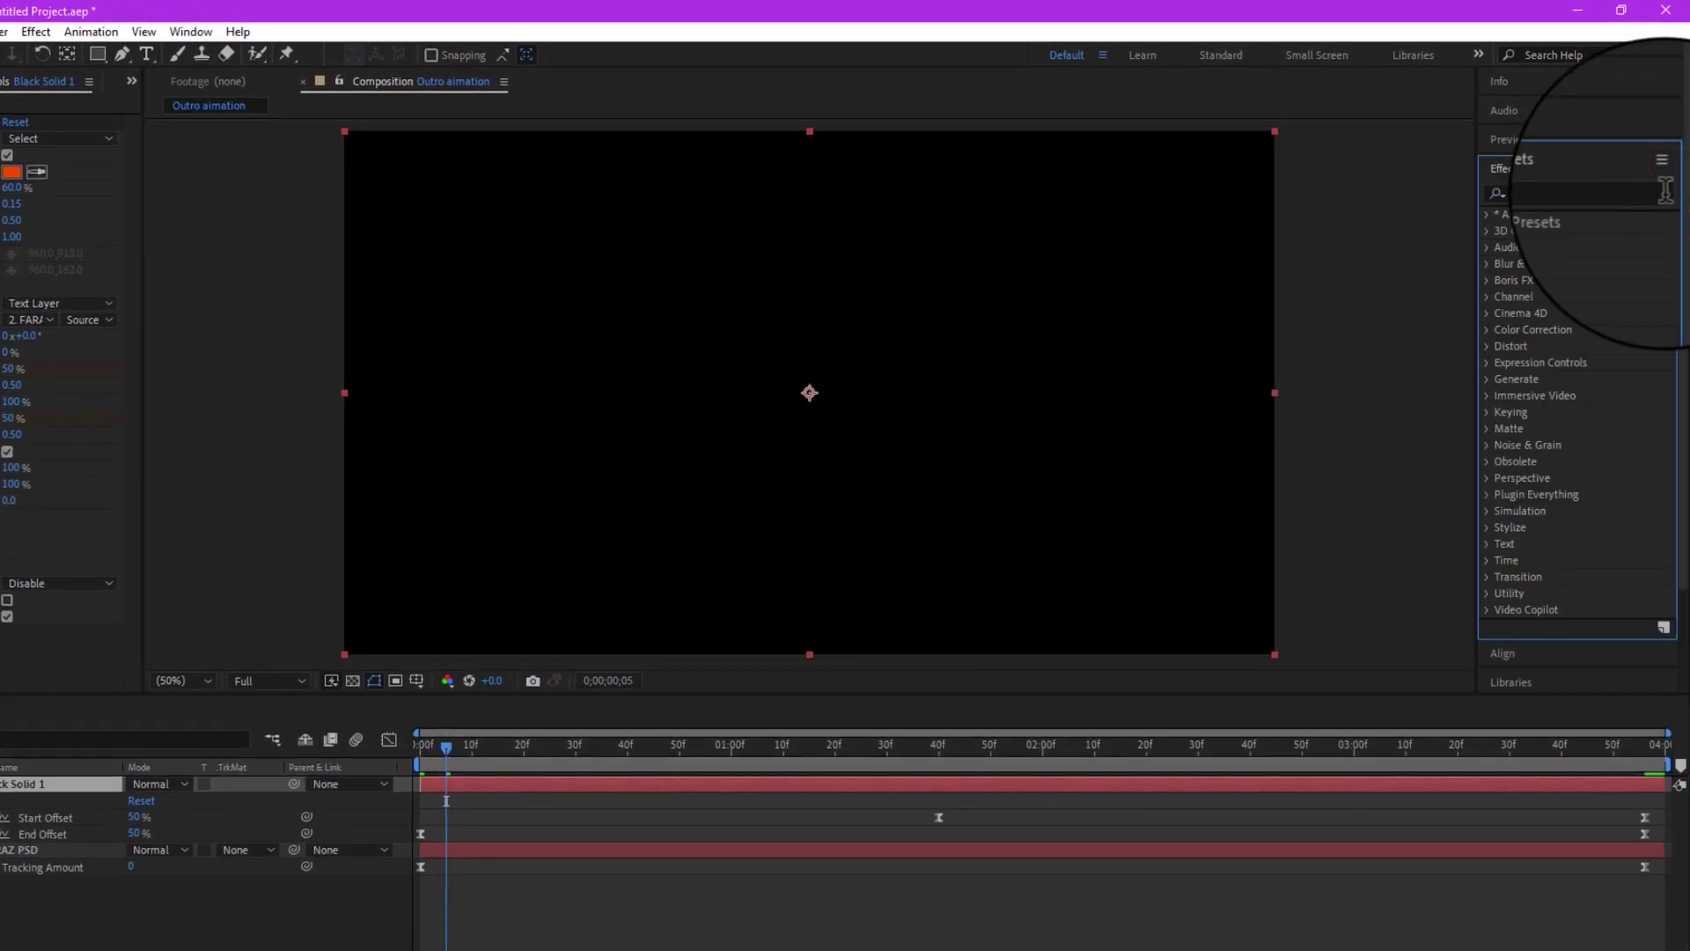
{"action": "left_click", "coordinate": [1637, 227]}
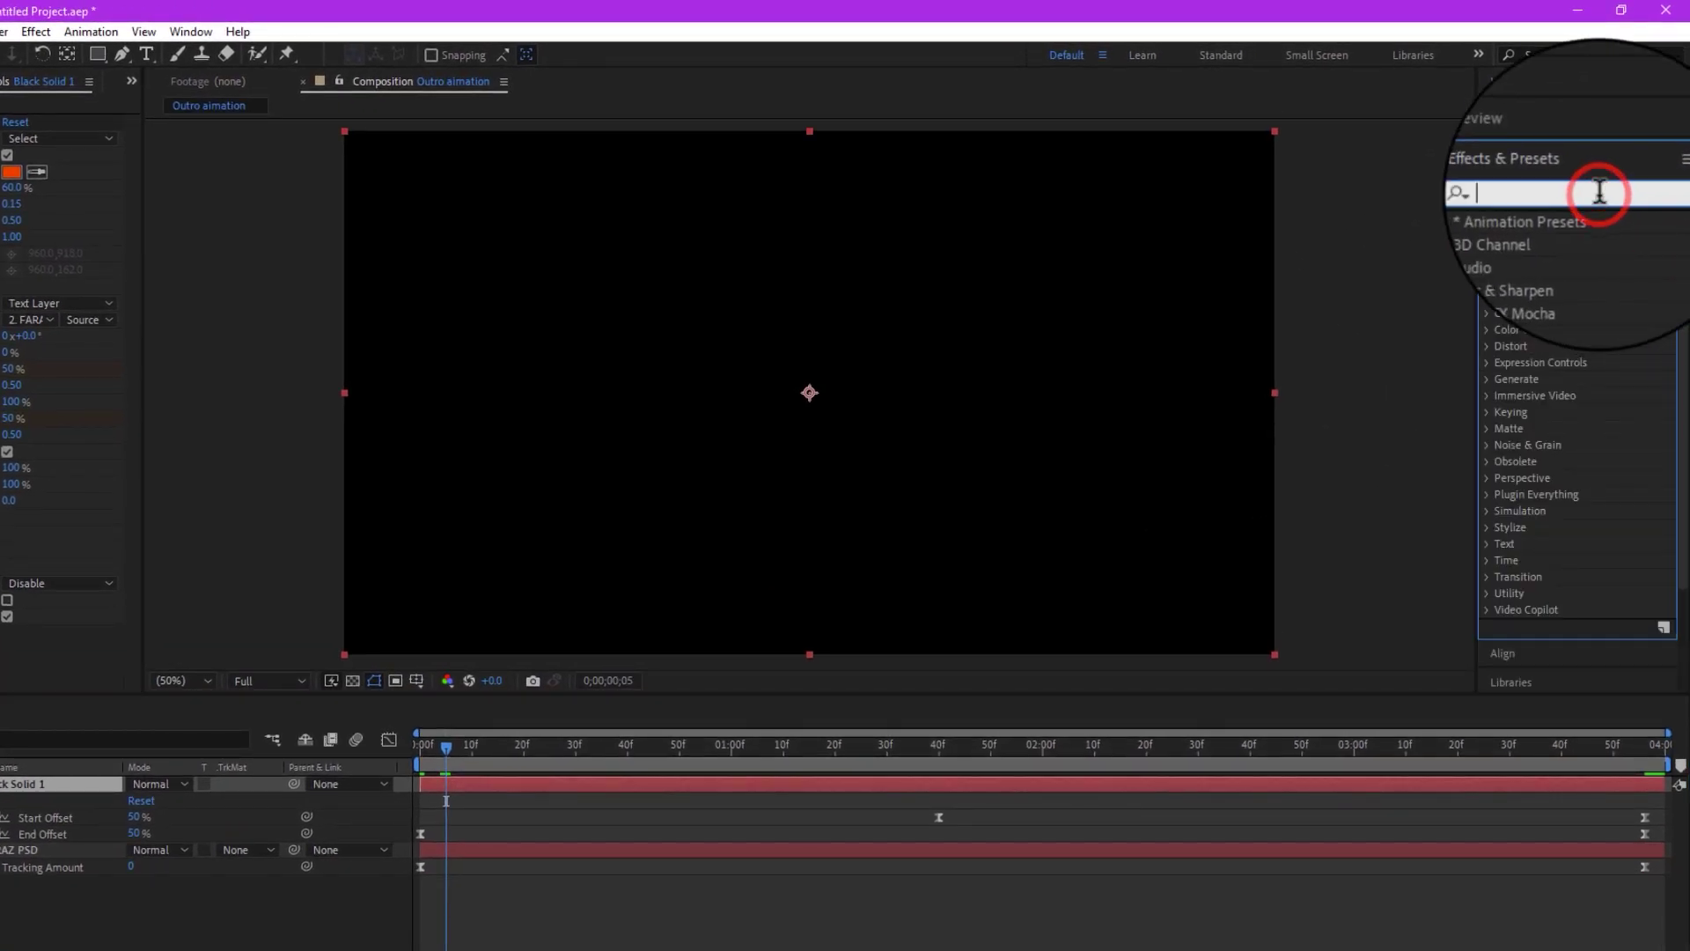
{"action": "type", "text": "set ma"}
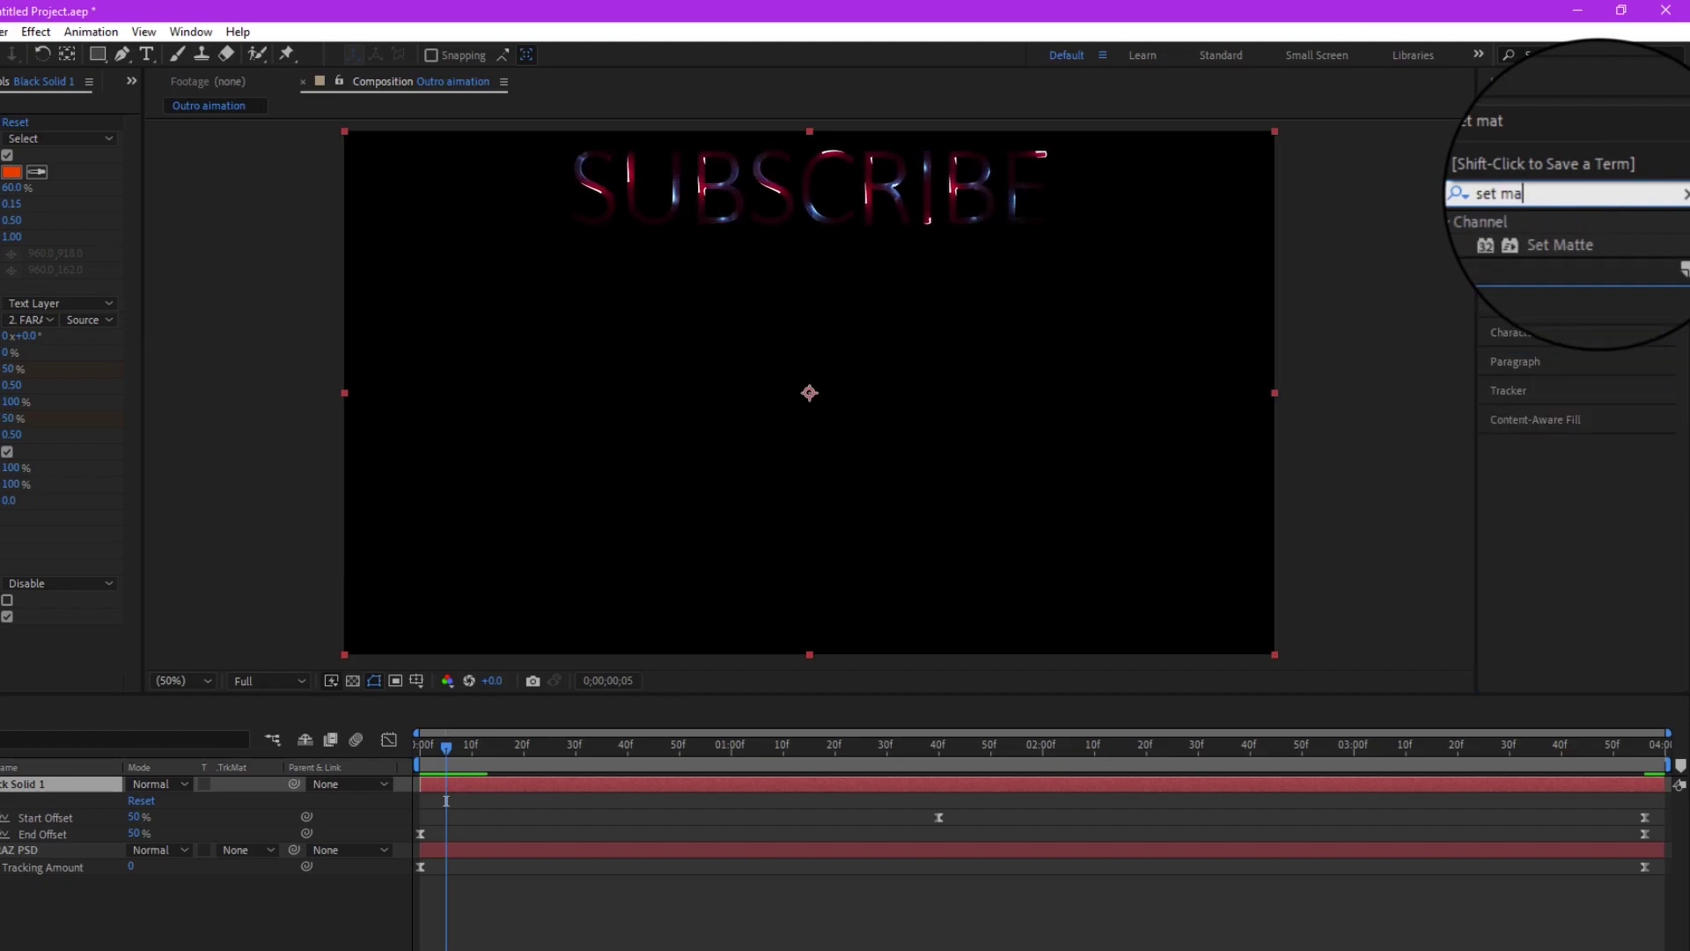
{"action": "type", "text": "t"}
{"action": "left_click", "coordinate": [1569, 226]}
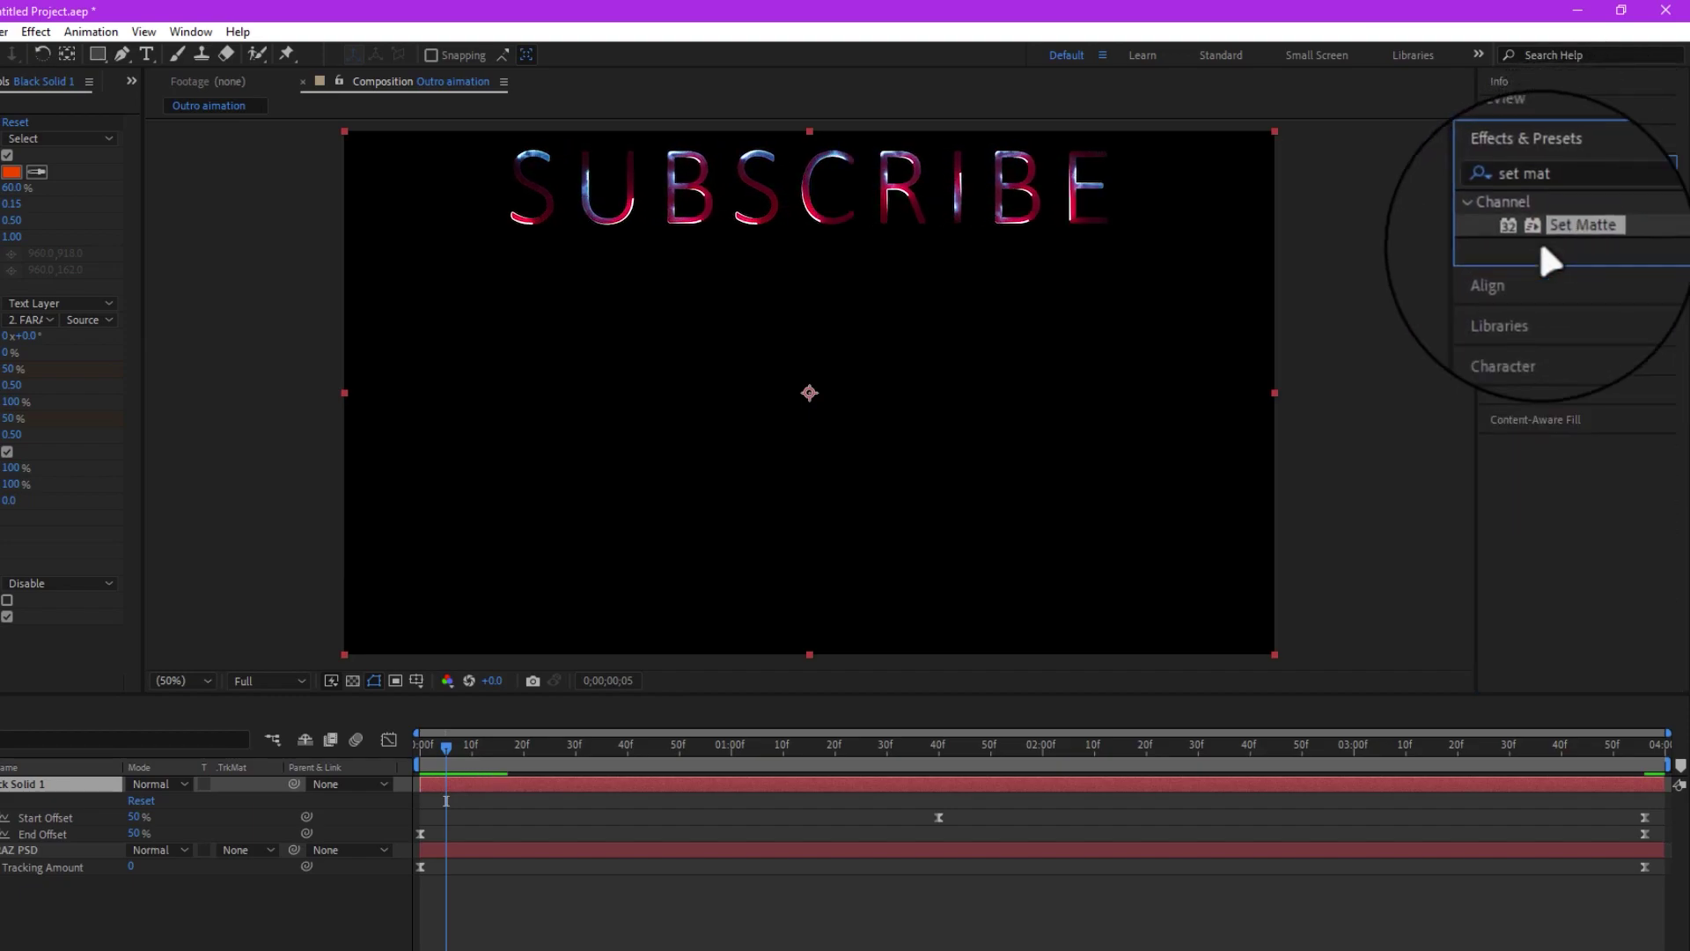
{"action": "left_click_drag", "start_coordinate": [1541, 248], "coordinate": [1023, 730]}
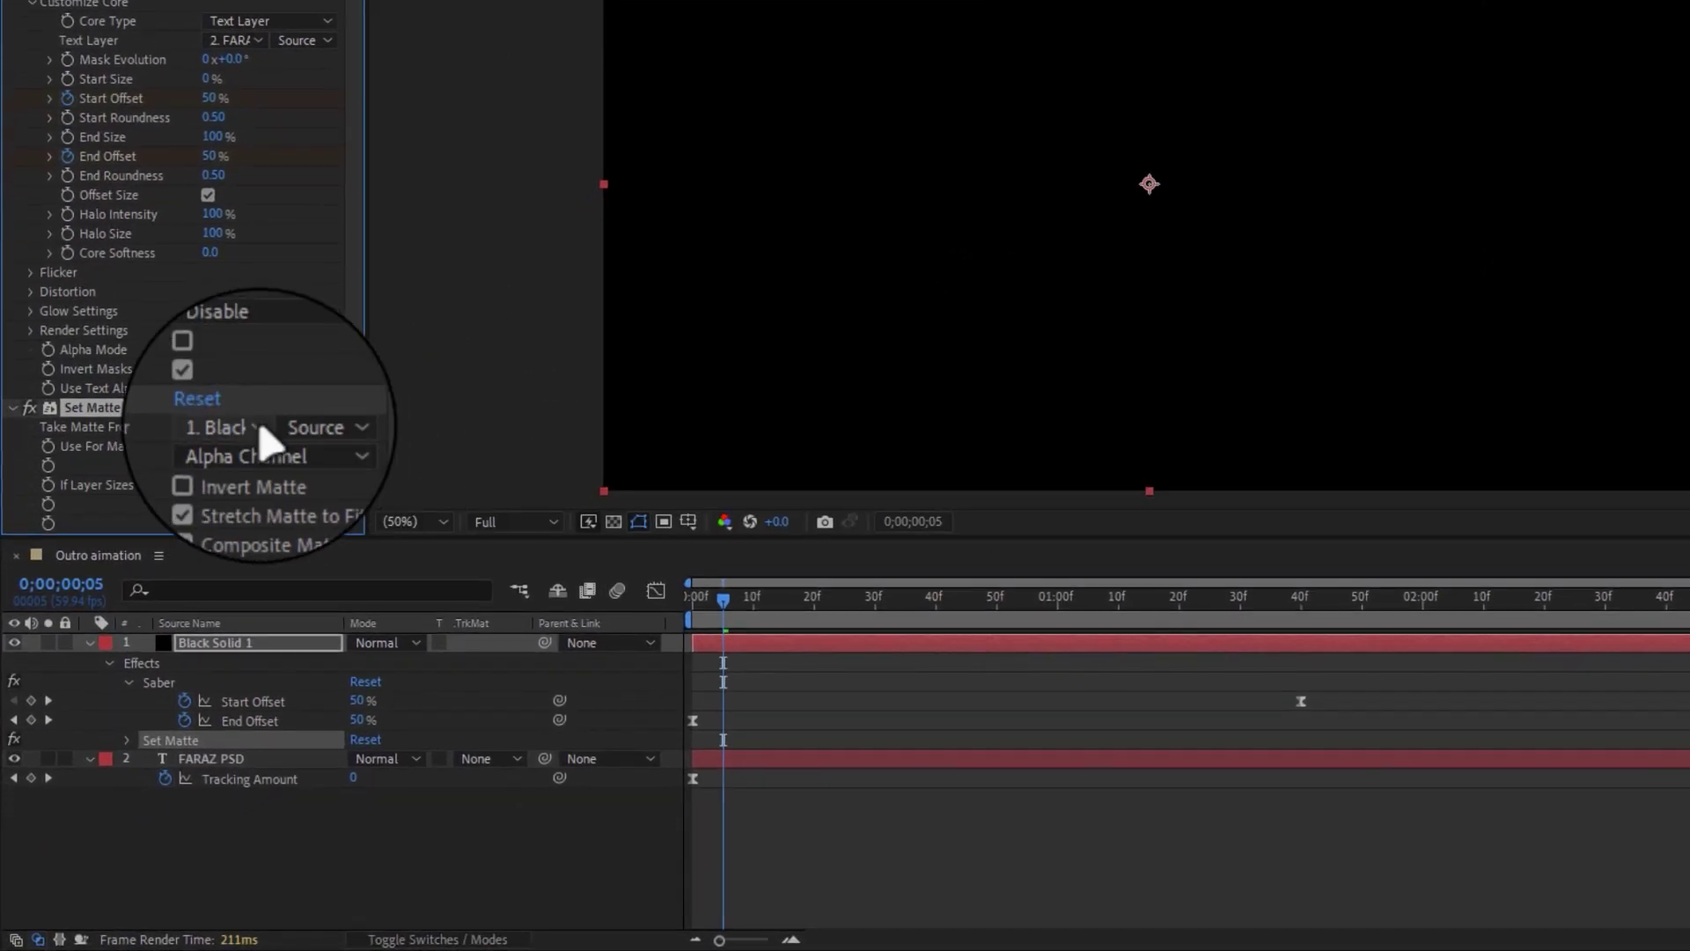
Take the matte from the FARAZ PSD layer and scrub to preview the masked glow.
{"action": "left_click", "coordinate": [195, 545]}
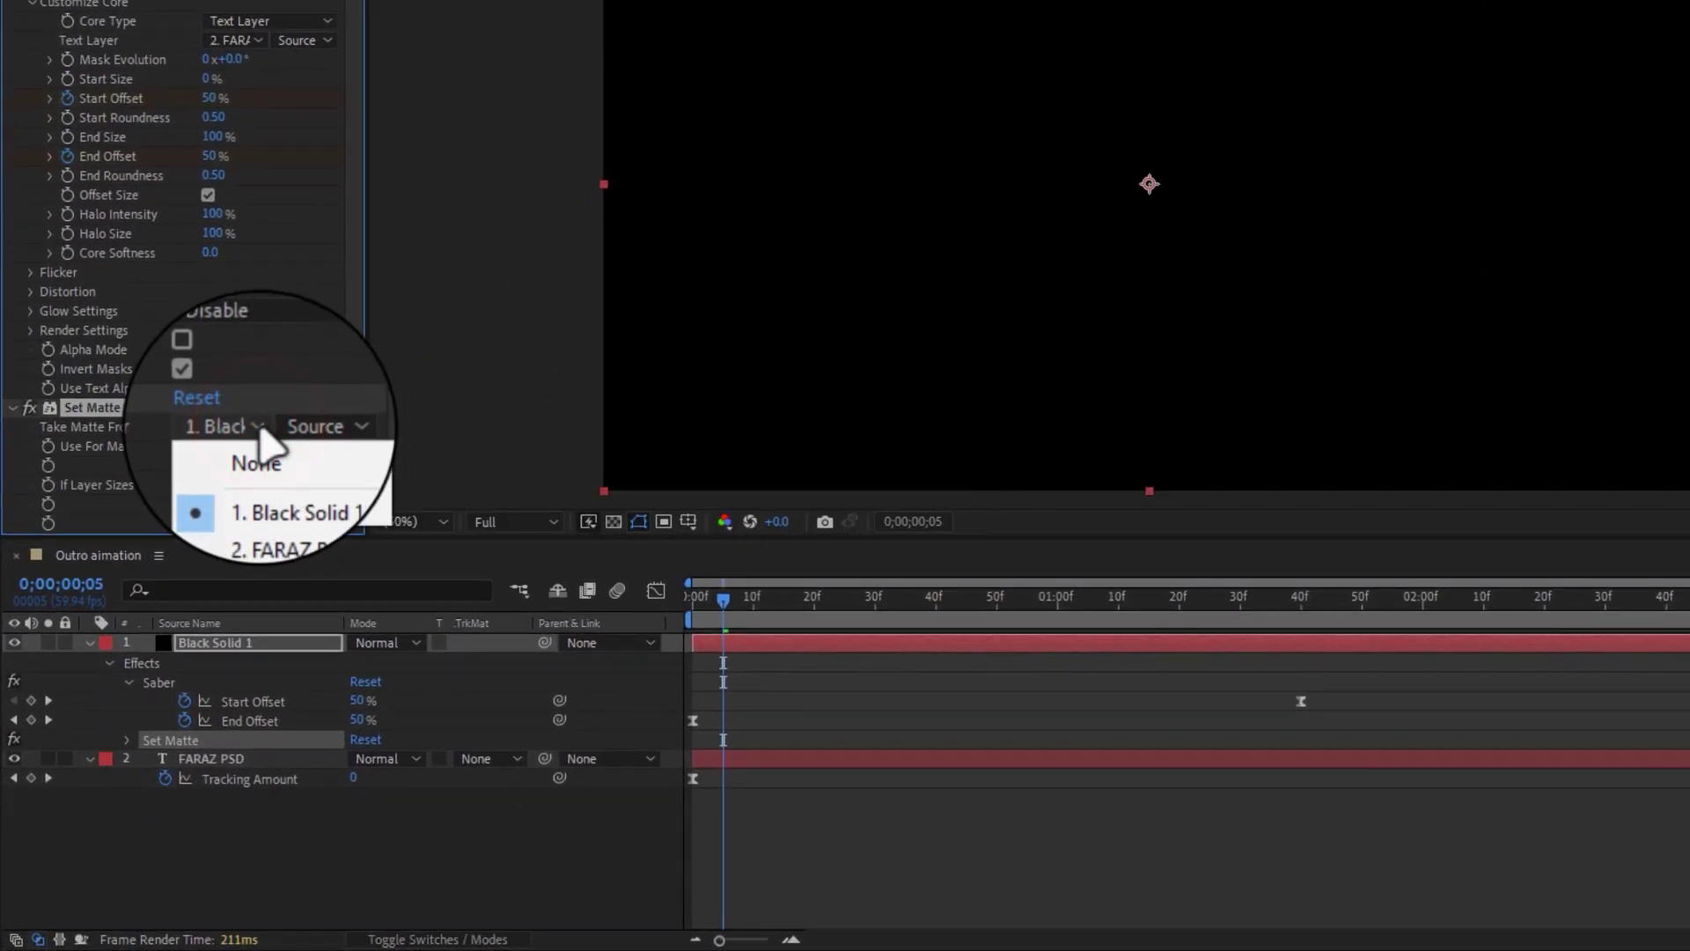
{"action": "left_click", "coordinate": [291, 500]}
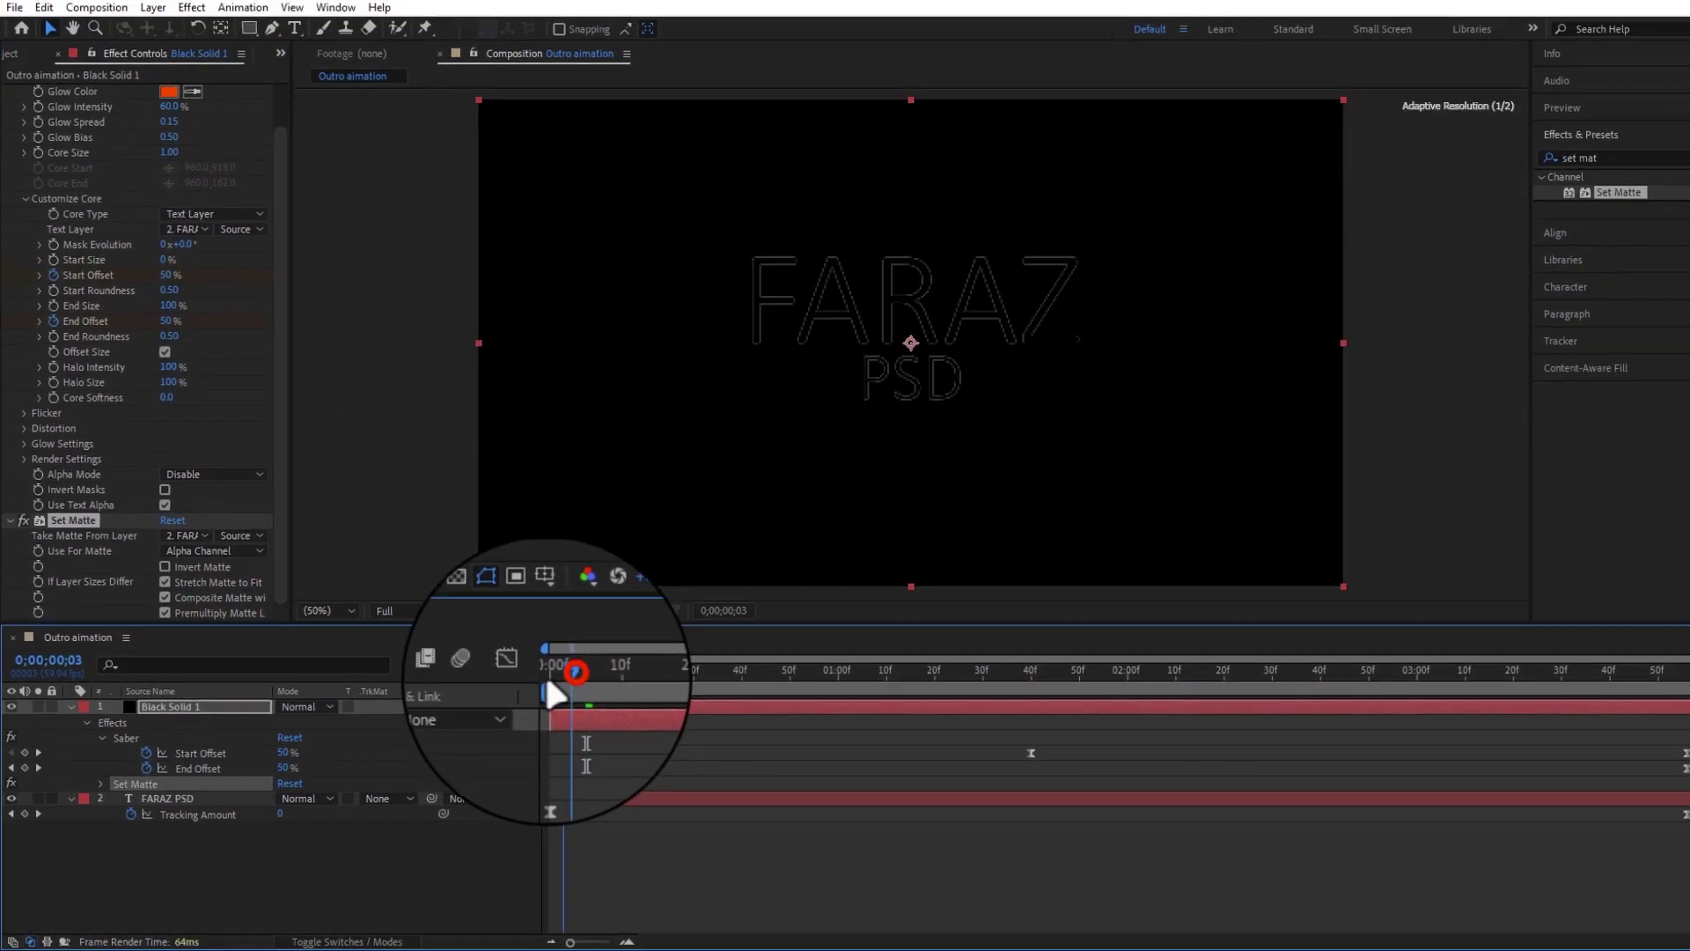
{"action": "left_click_drag", "start_coordinate": [718, 597], "coordinate": [957, 636]}
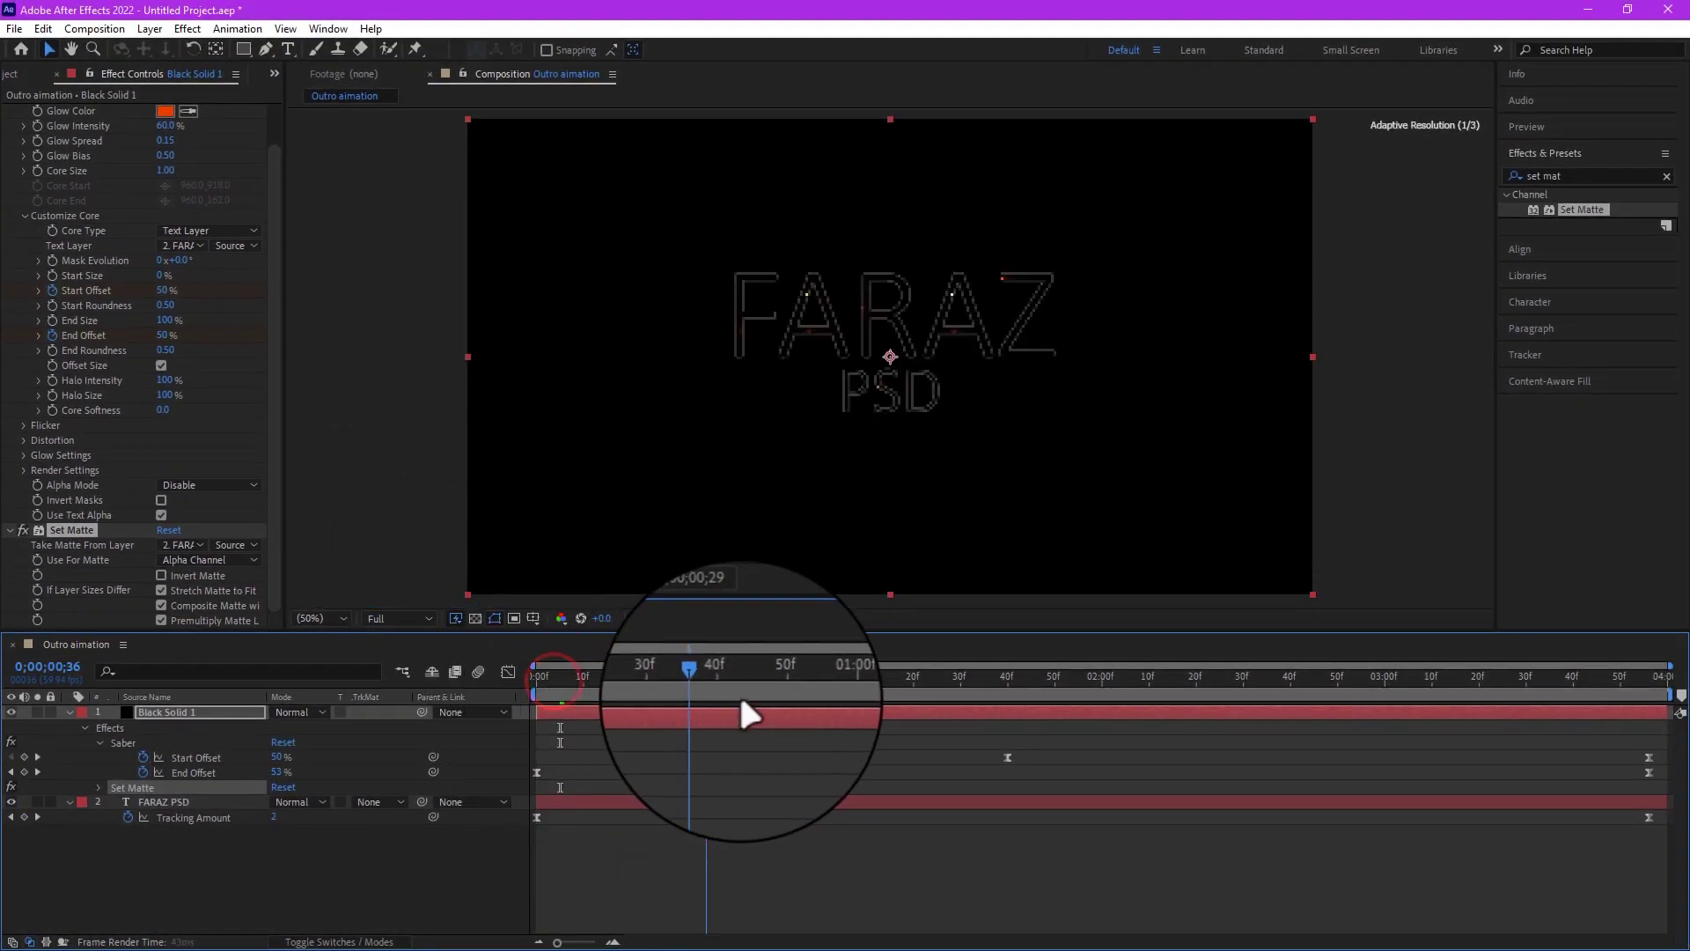
{"action": "left_click_drag", "start_coordinate": [748, 711], "coordinate": [556, 731]}
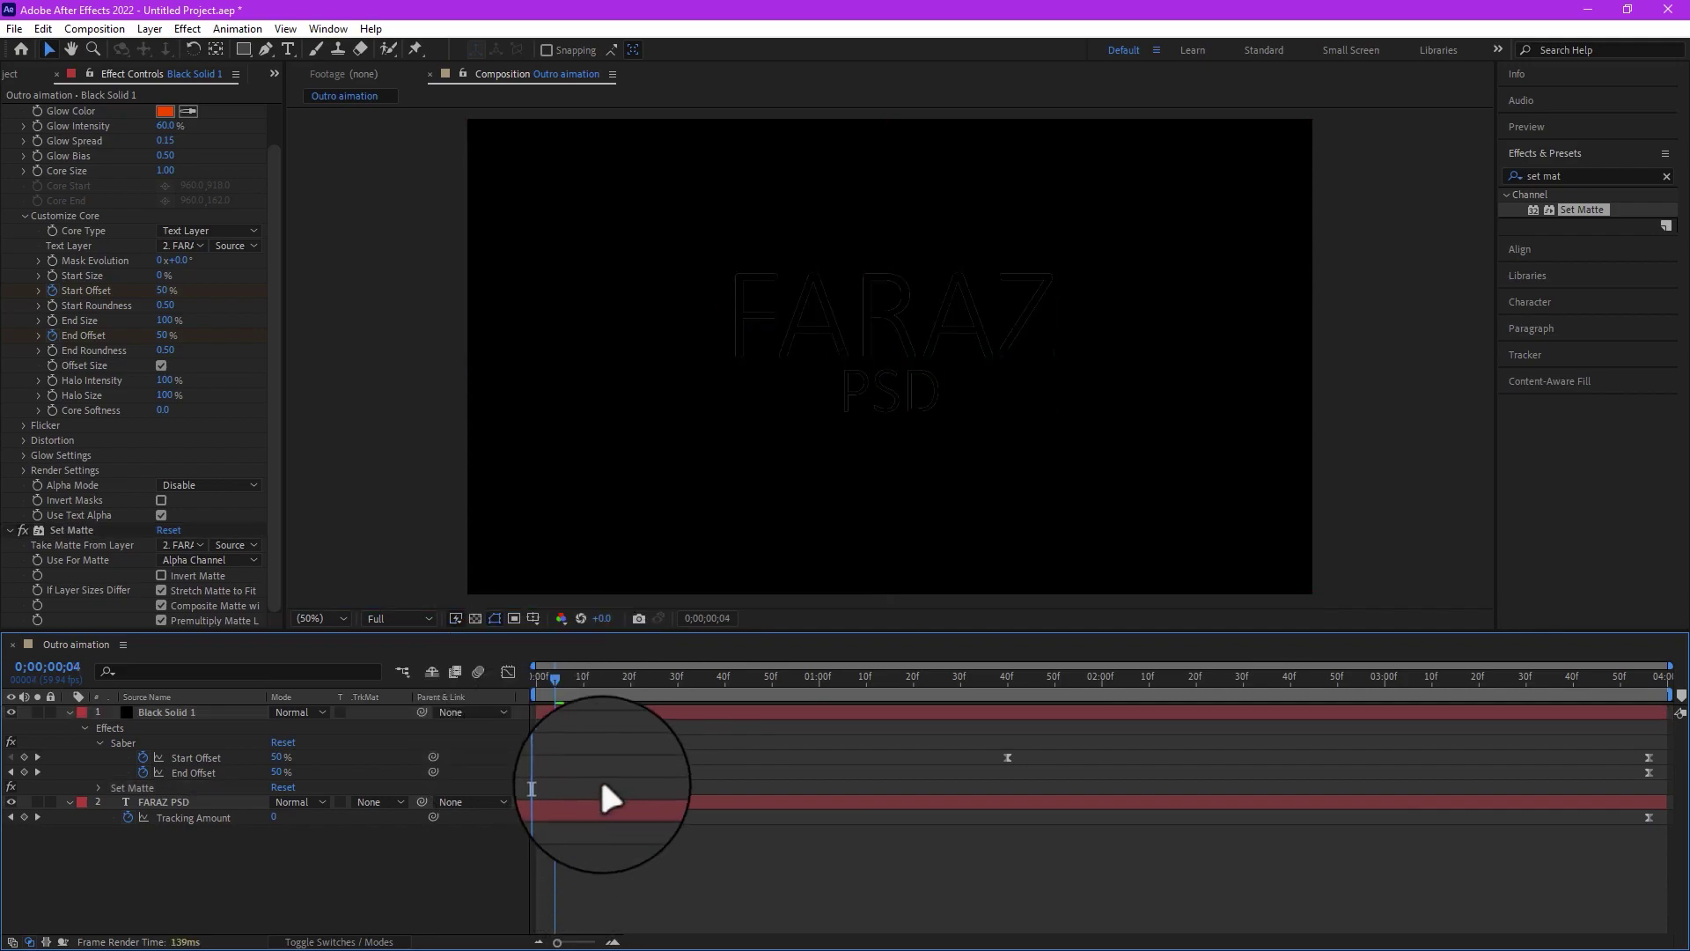
Duplicate Black Solid 1, set the top copy to Screen mode, and return to frame 0.
{"action": "left_click", "coordinate": [616, 713]}
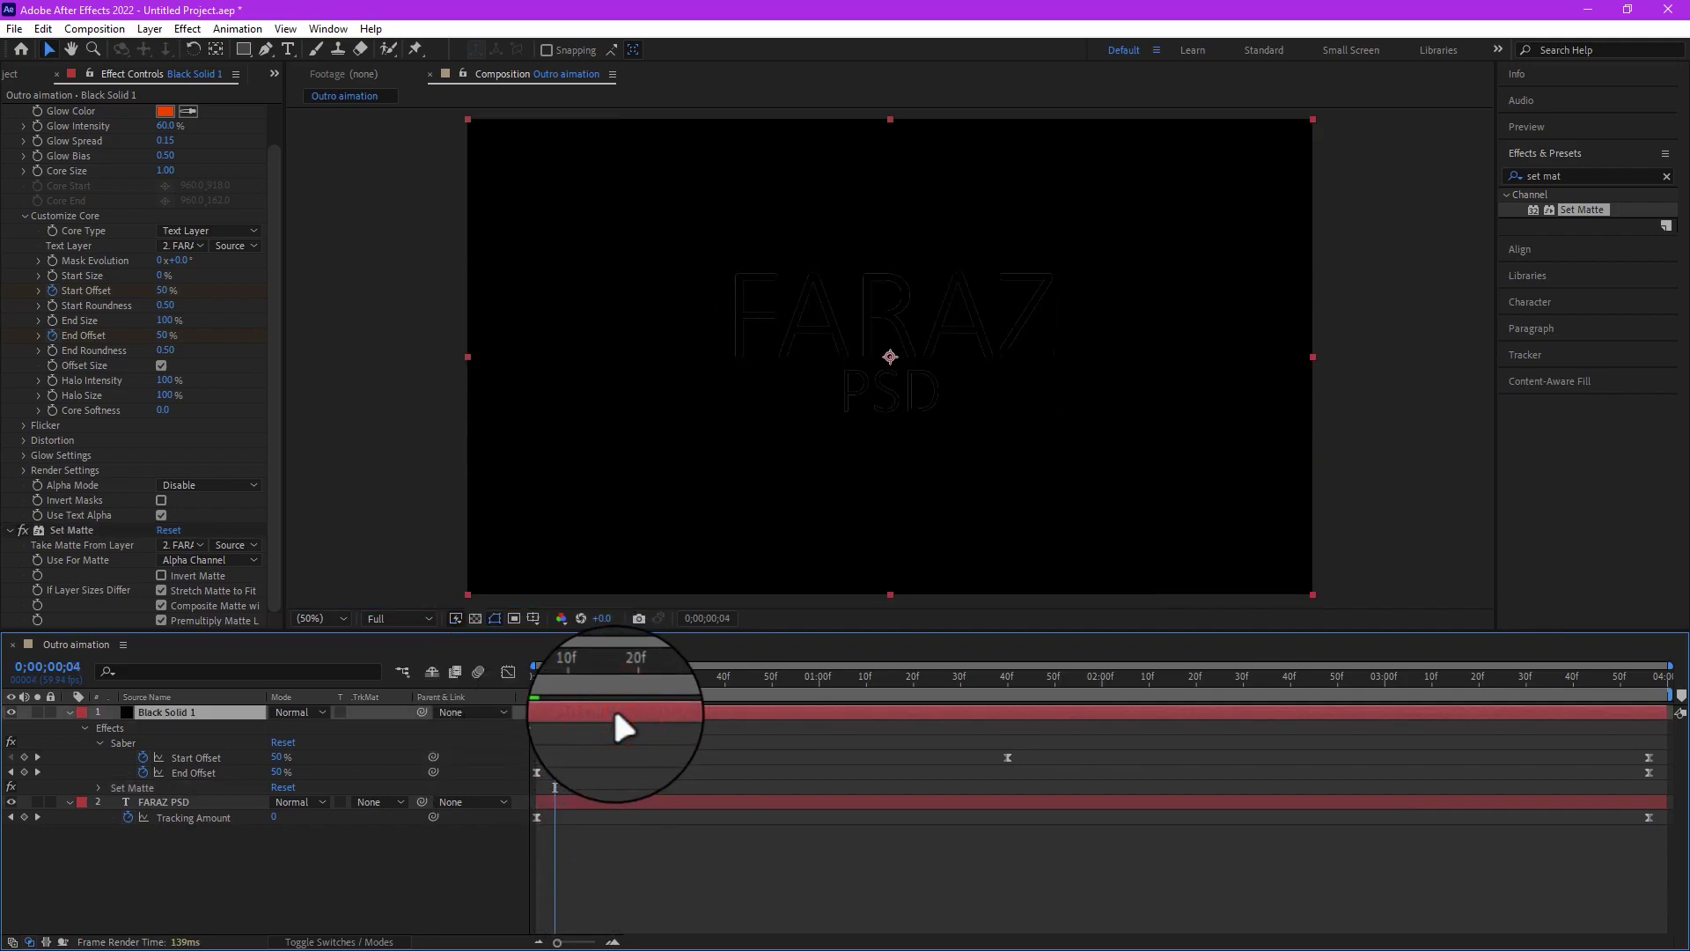
{"action": "key", "text": "ctrl+d"}
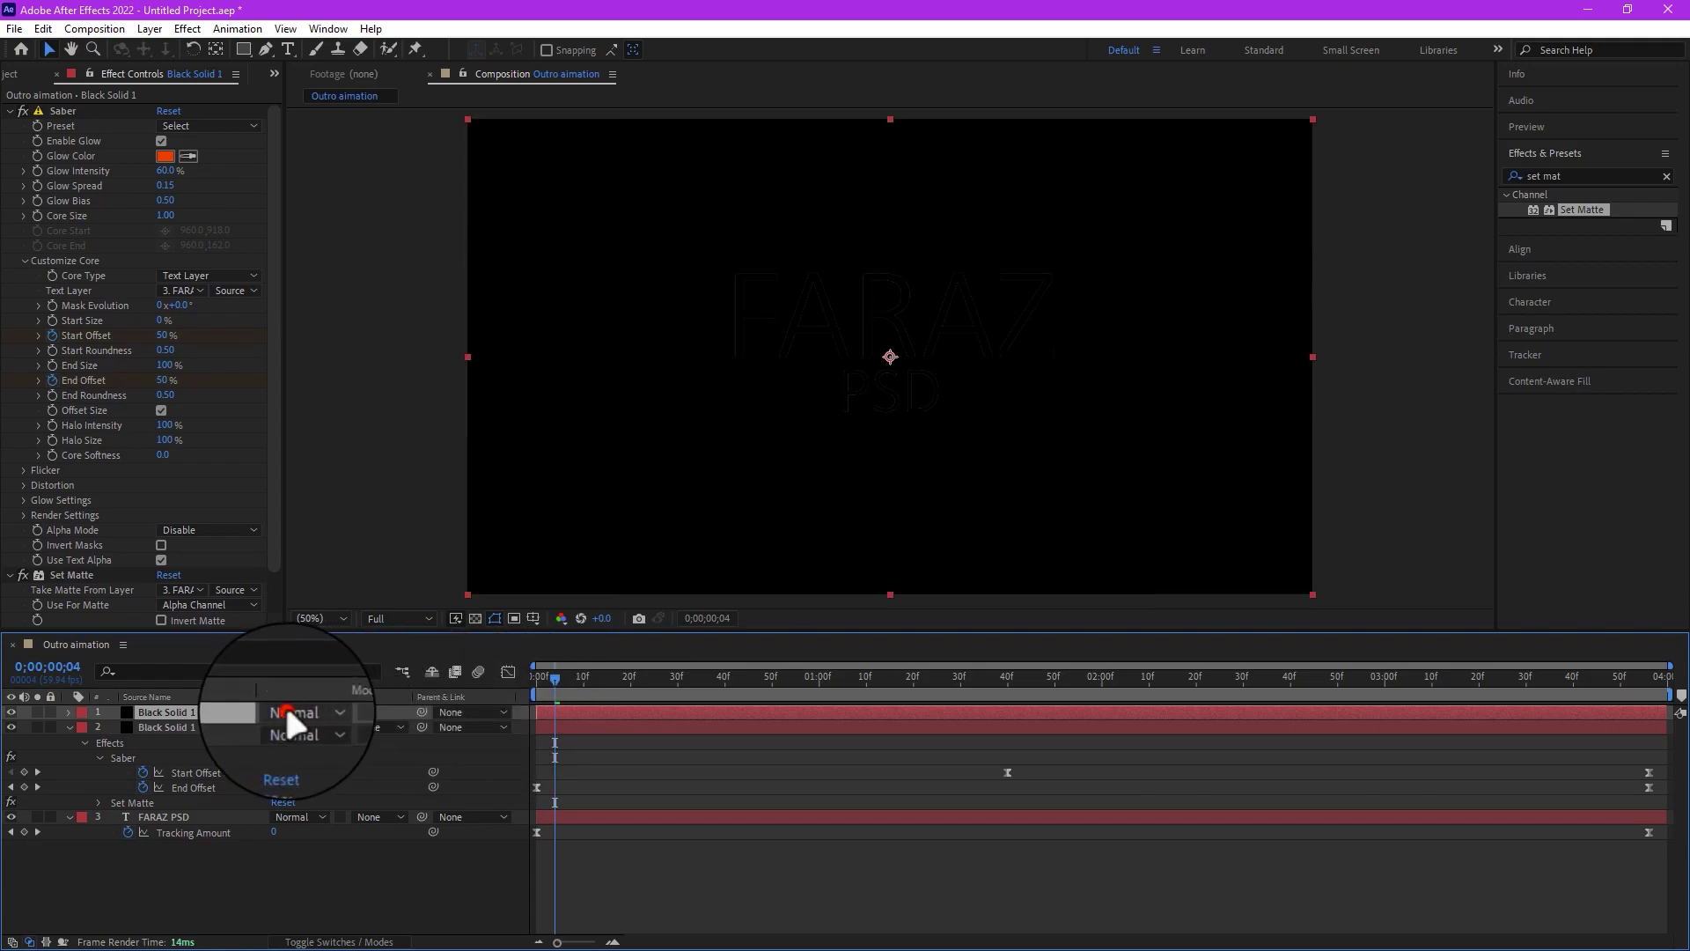
{"action": "left_click", "coordinate": [283, 712]}
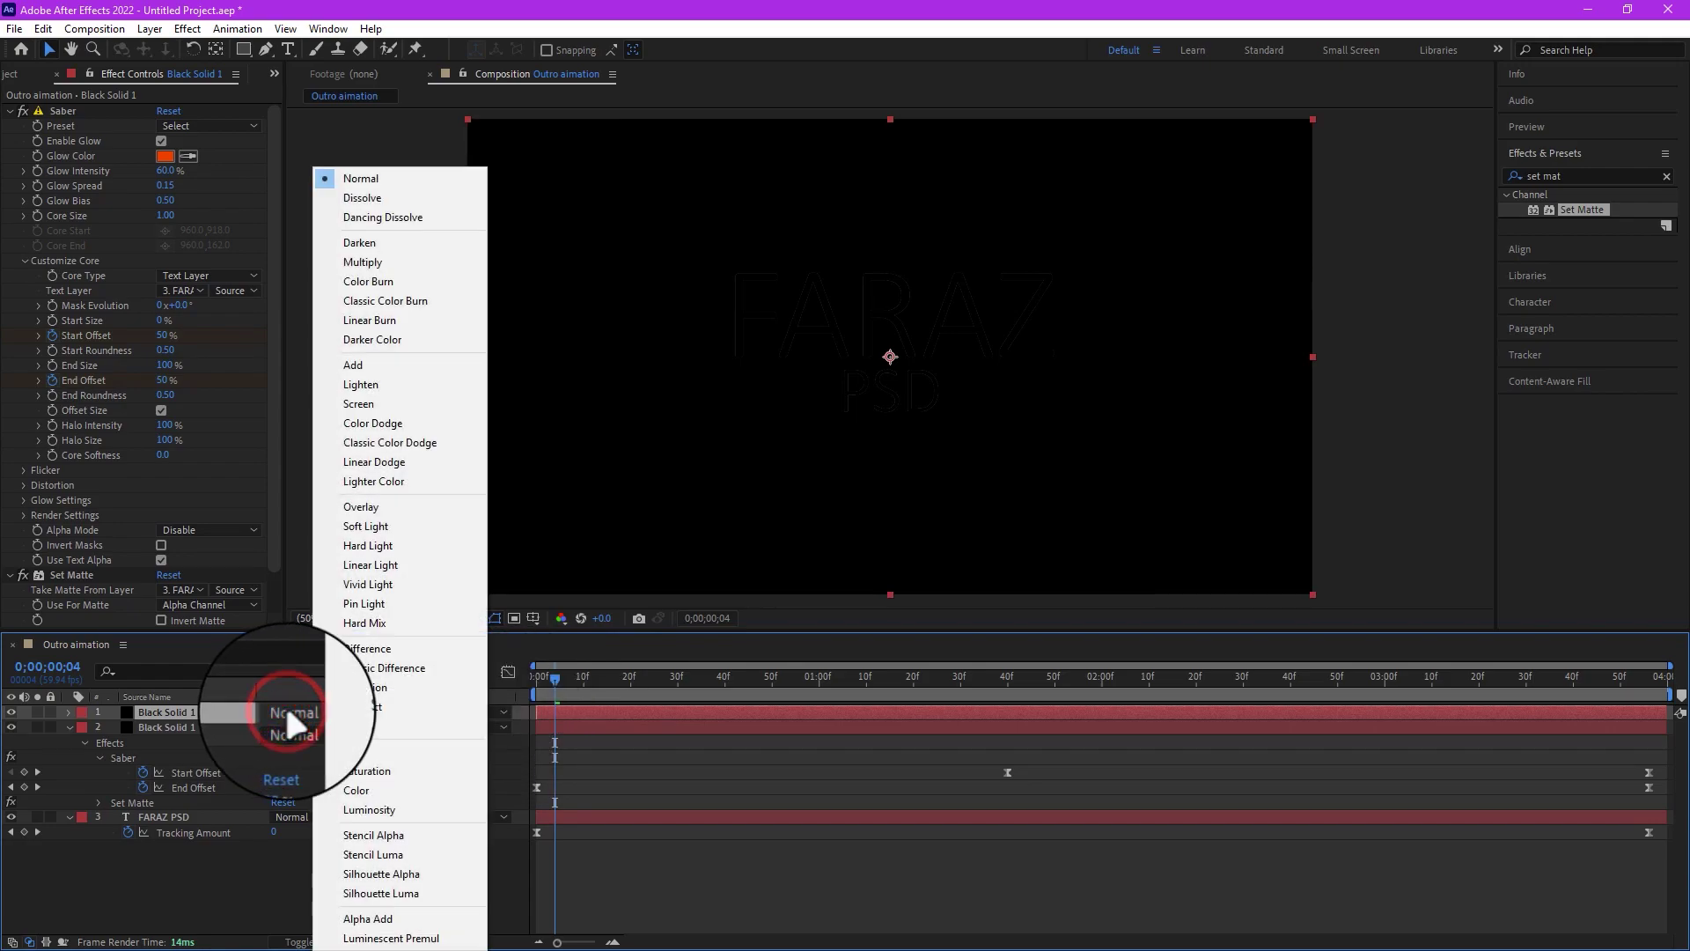
{"action": "left_click", "coordinate": [359, 402]}
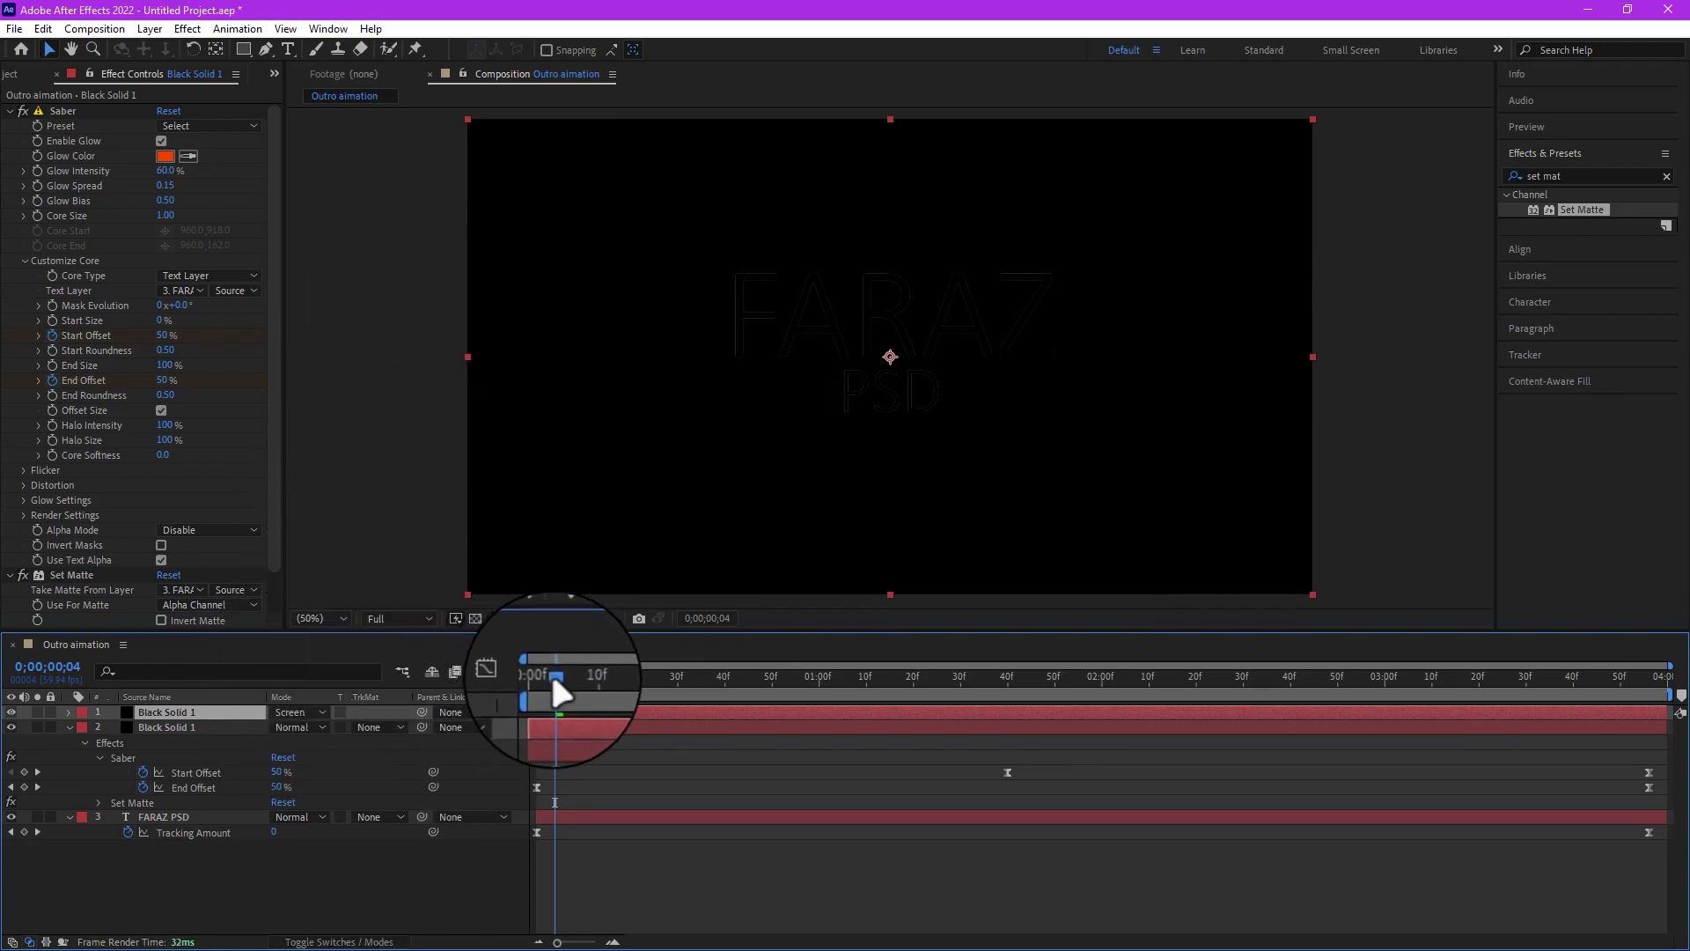
{"action": "left_click_drag", "start_coordinate": [555, 676], "coordinate": [537, 686]}
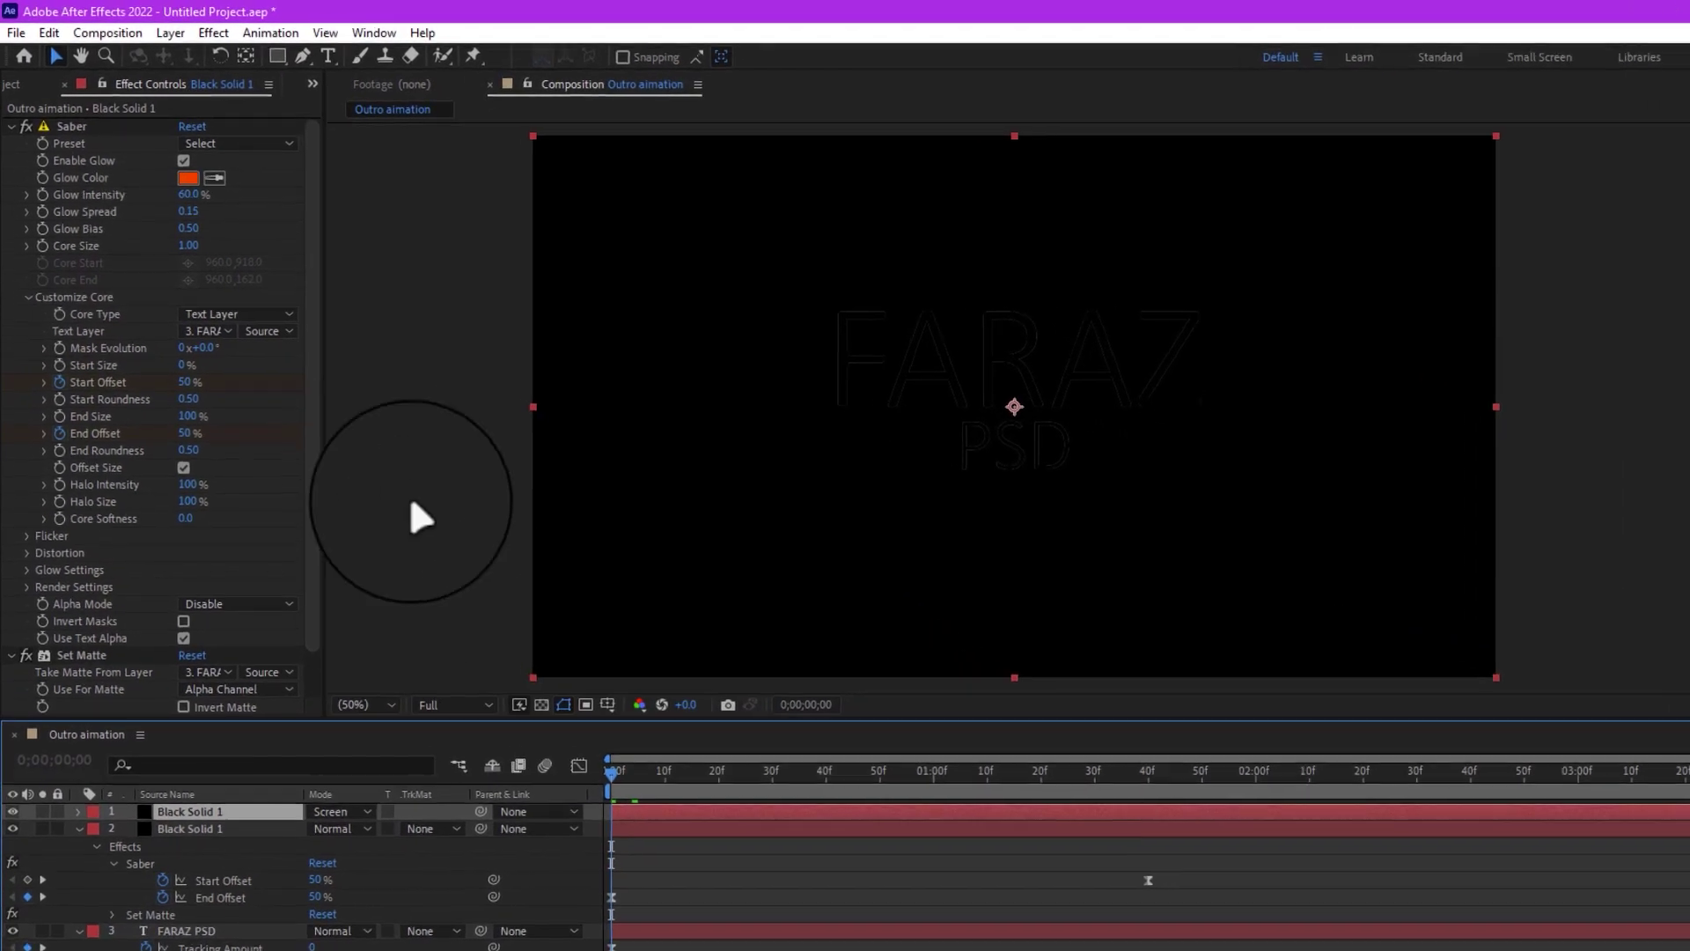
Change the top glow copy's Saber Glow Color to blue.
{"action": "left_click", "coordinate": [188, 178]}
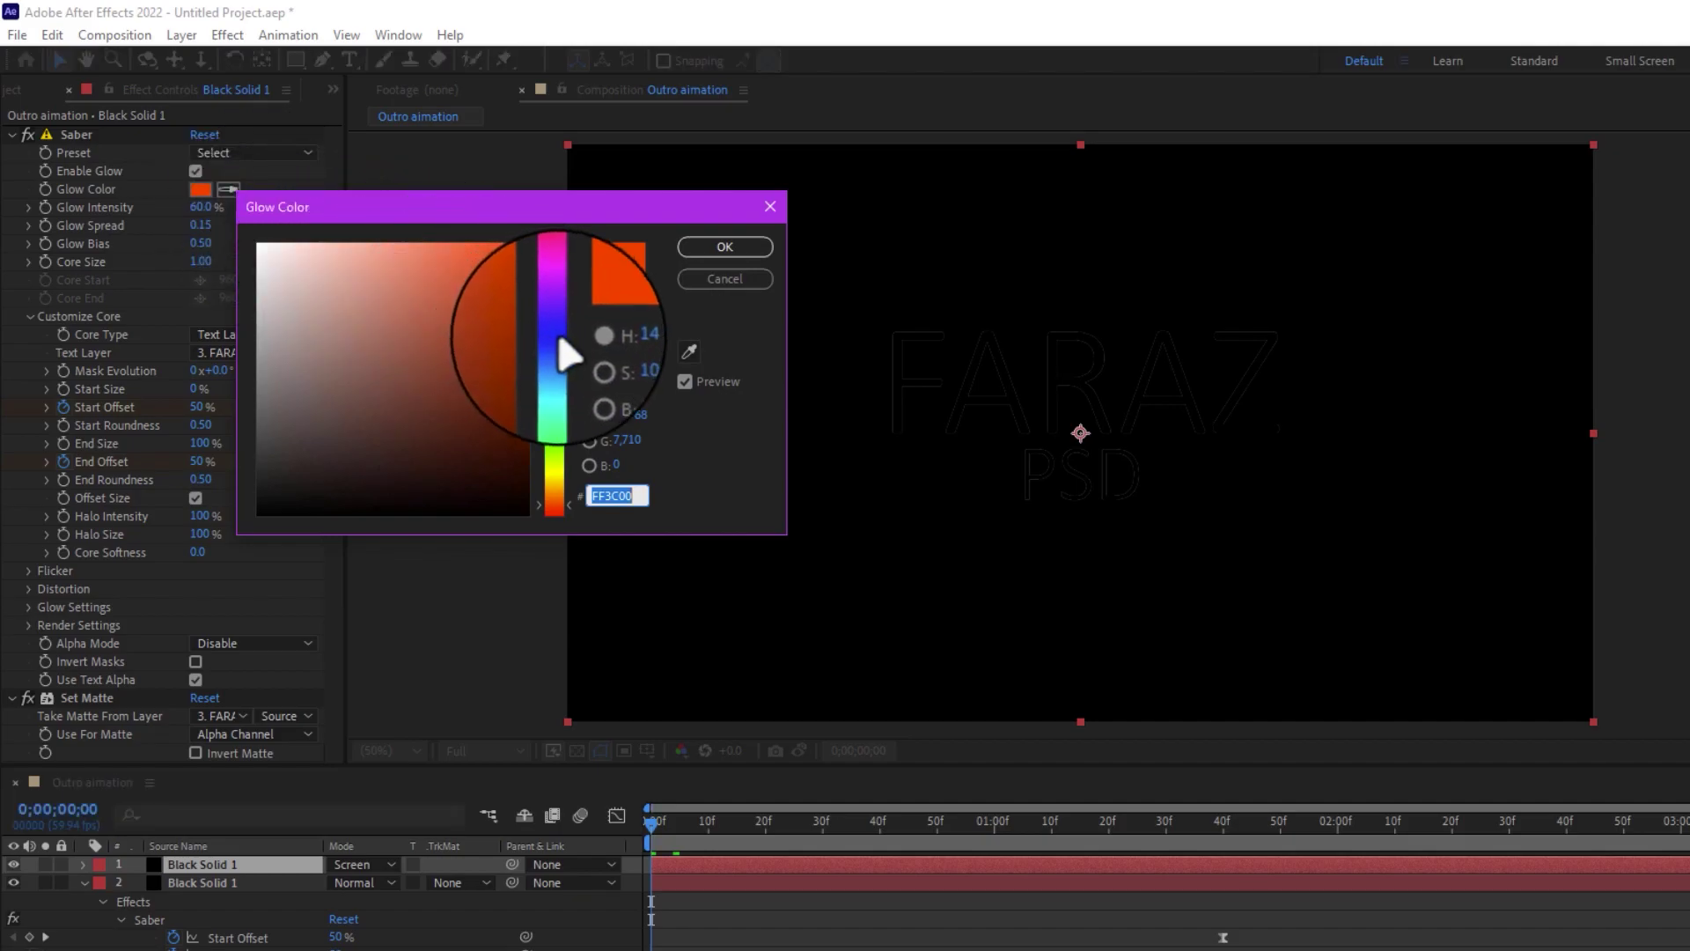
{"action": "left_click", "coordinate": [556, 339]}
{"action": "left_click", "coordinate": [692, 250]}
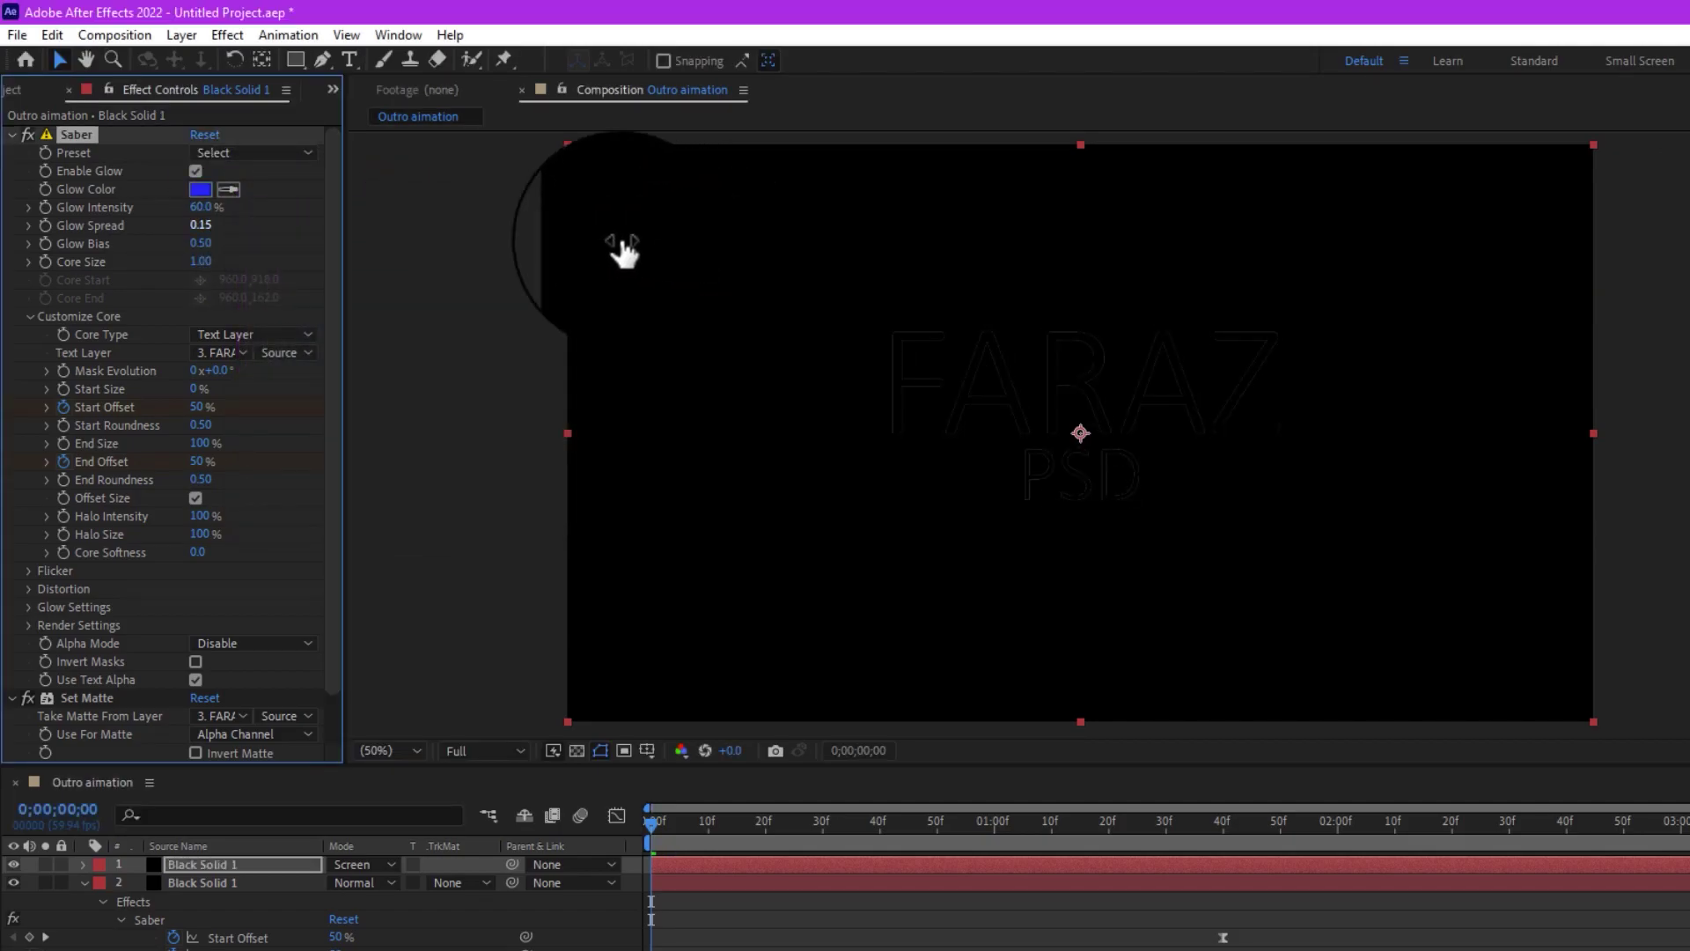
Set Glow Intensity 50%, Glow Spread 0.50, Glow Bias 0.50 and Core Size 3.
{"action": "left_click", "coordinate": [201, 208]}
{"action": "type", "text": "50"}
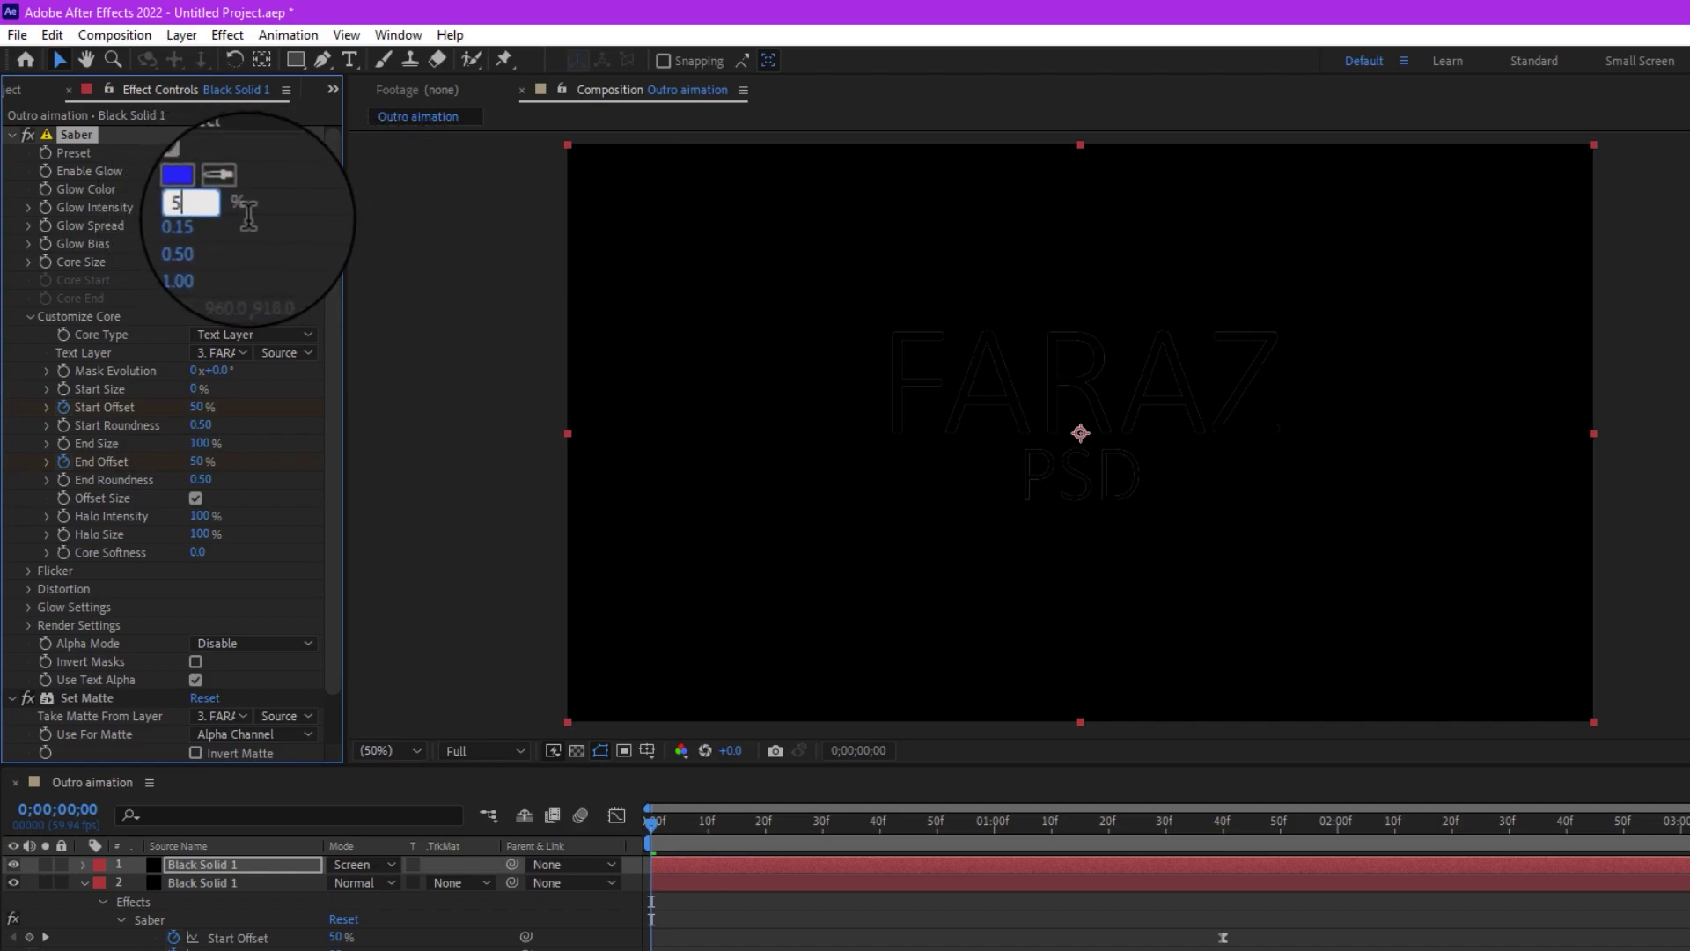
{"action": "left_click", "coordinate": [263, 223]}
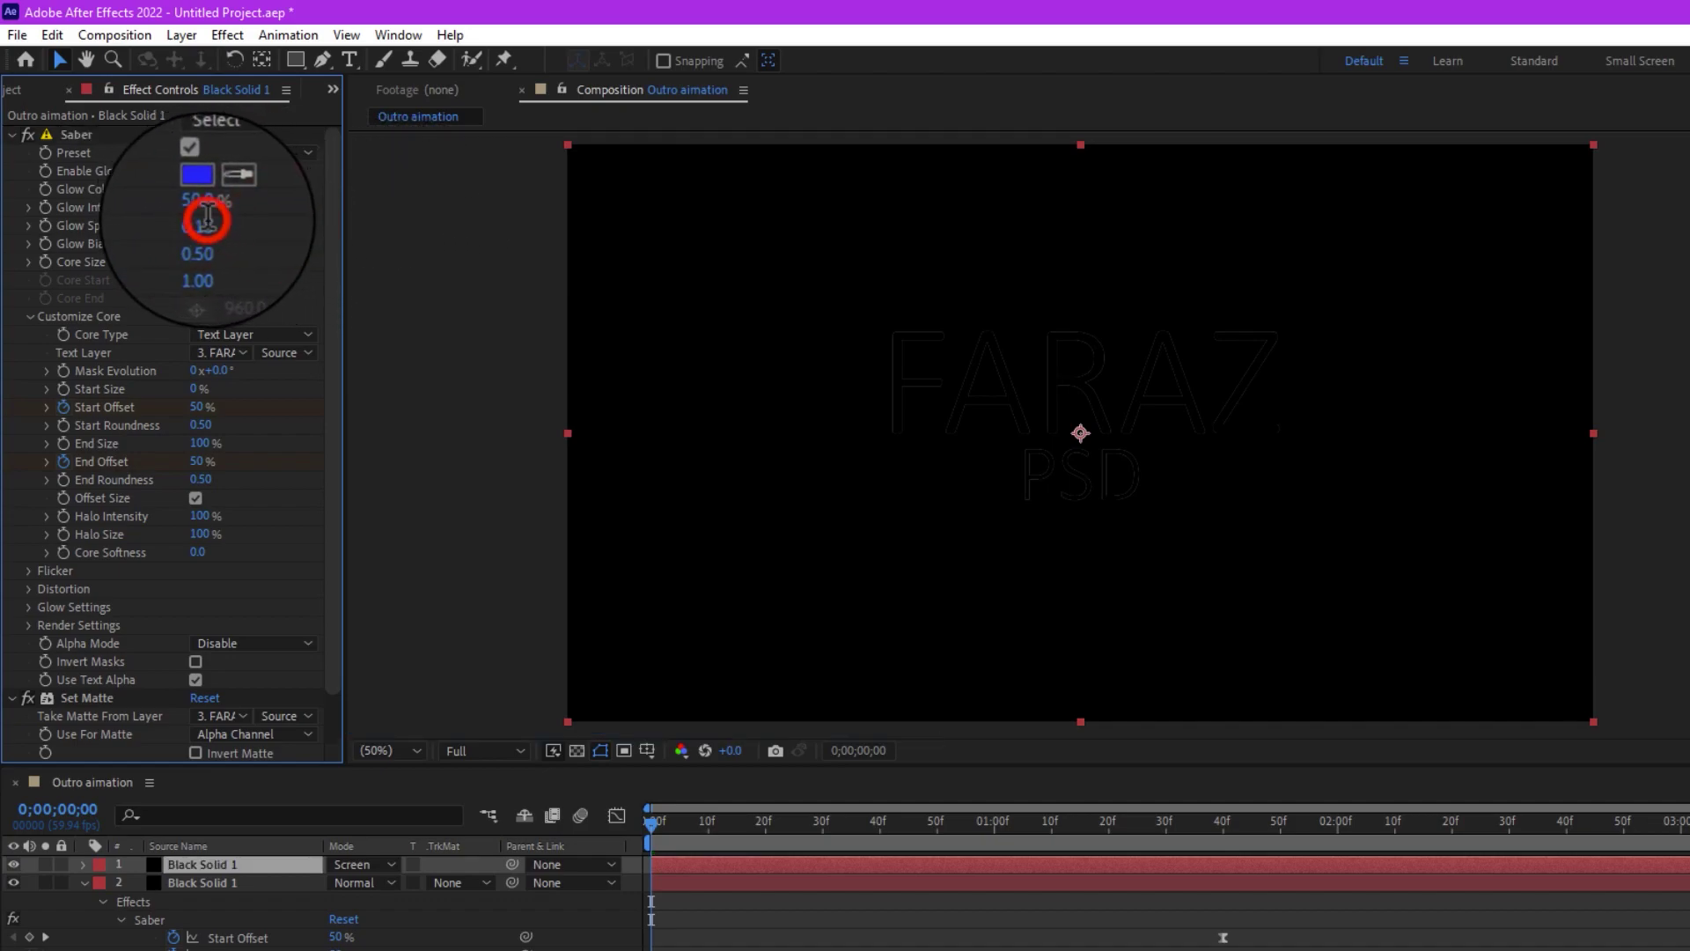
{"action": "type", "text": "0.5"}
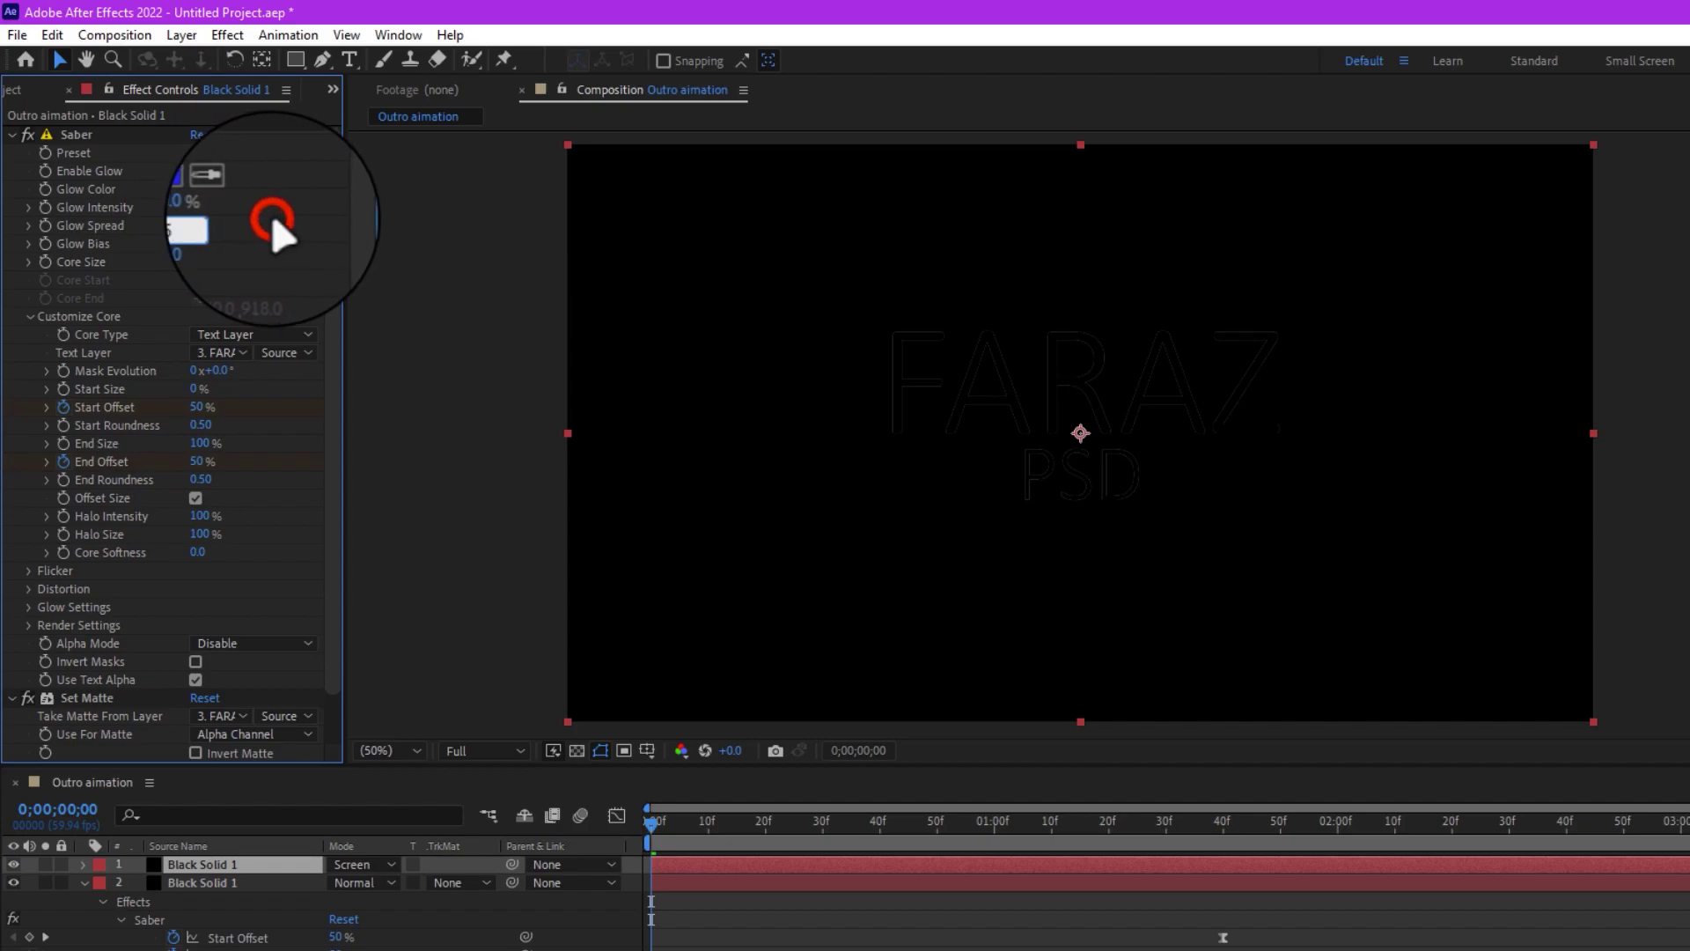
{"action": "left_click", "coordinate": [264, 225]}
{"action": "left_click", "coordinate": [203, 239]}
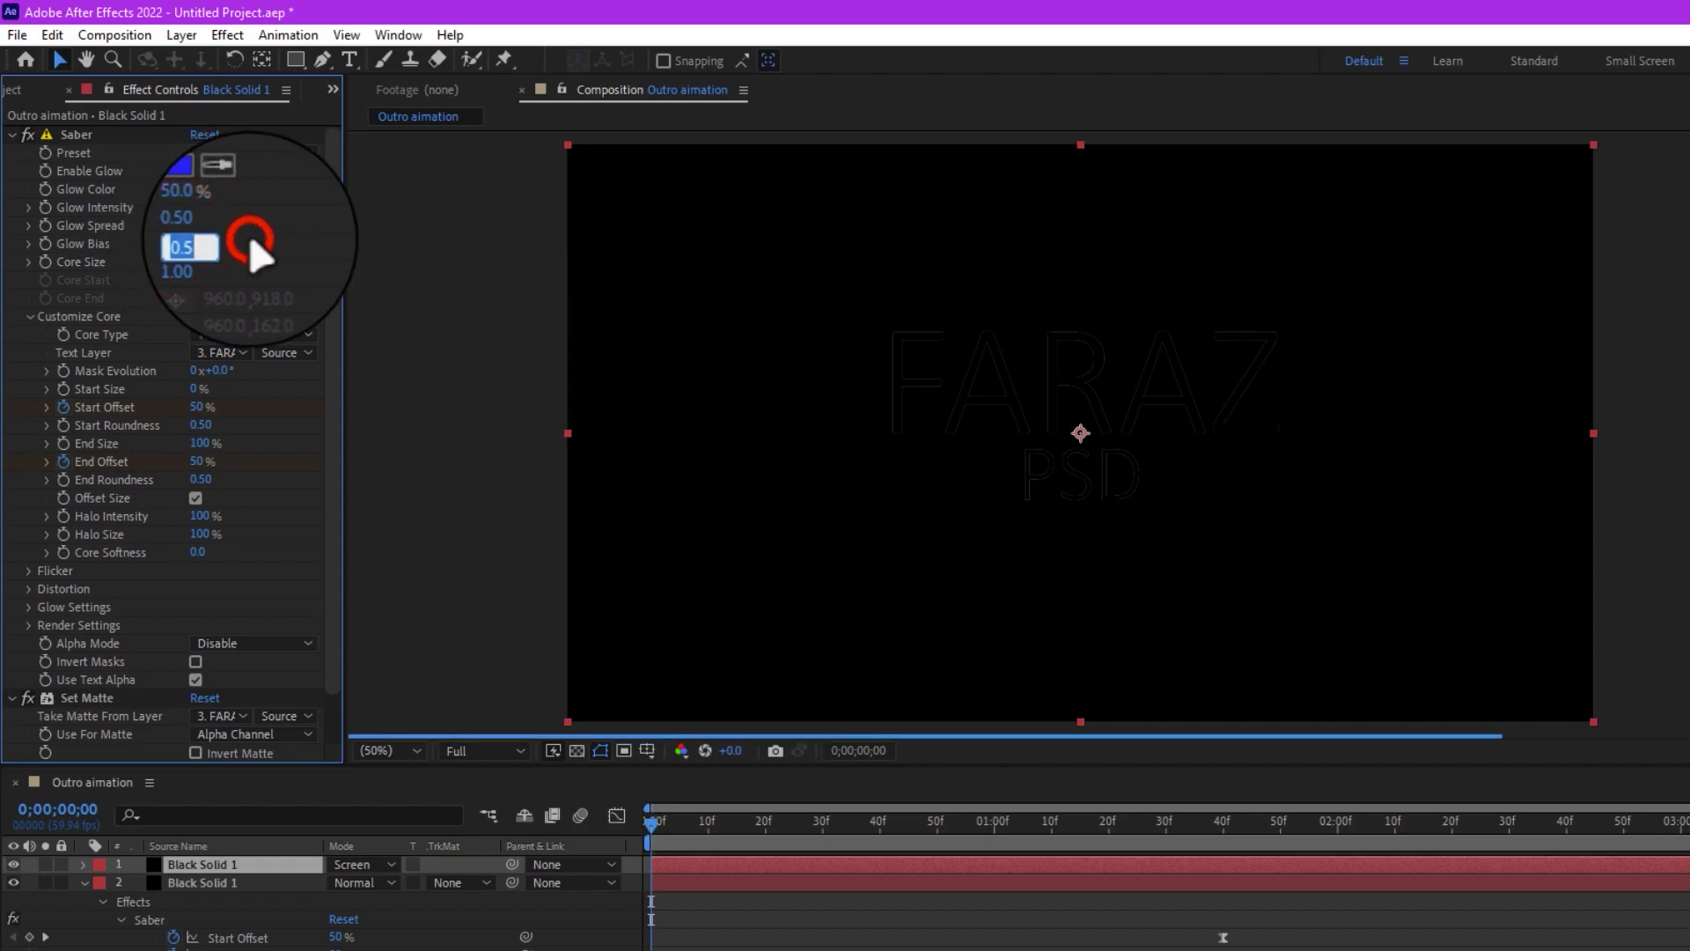
{"action": "left_click", "coordinate": [250, 241]}
{"action": "left_click", "coordinate": [201, 261]}
{"action": "type", "text": "3"}
{"action": "left_click", "coordinate": [254, 256]}
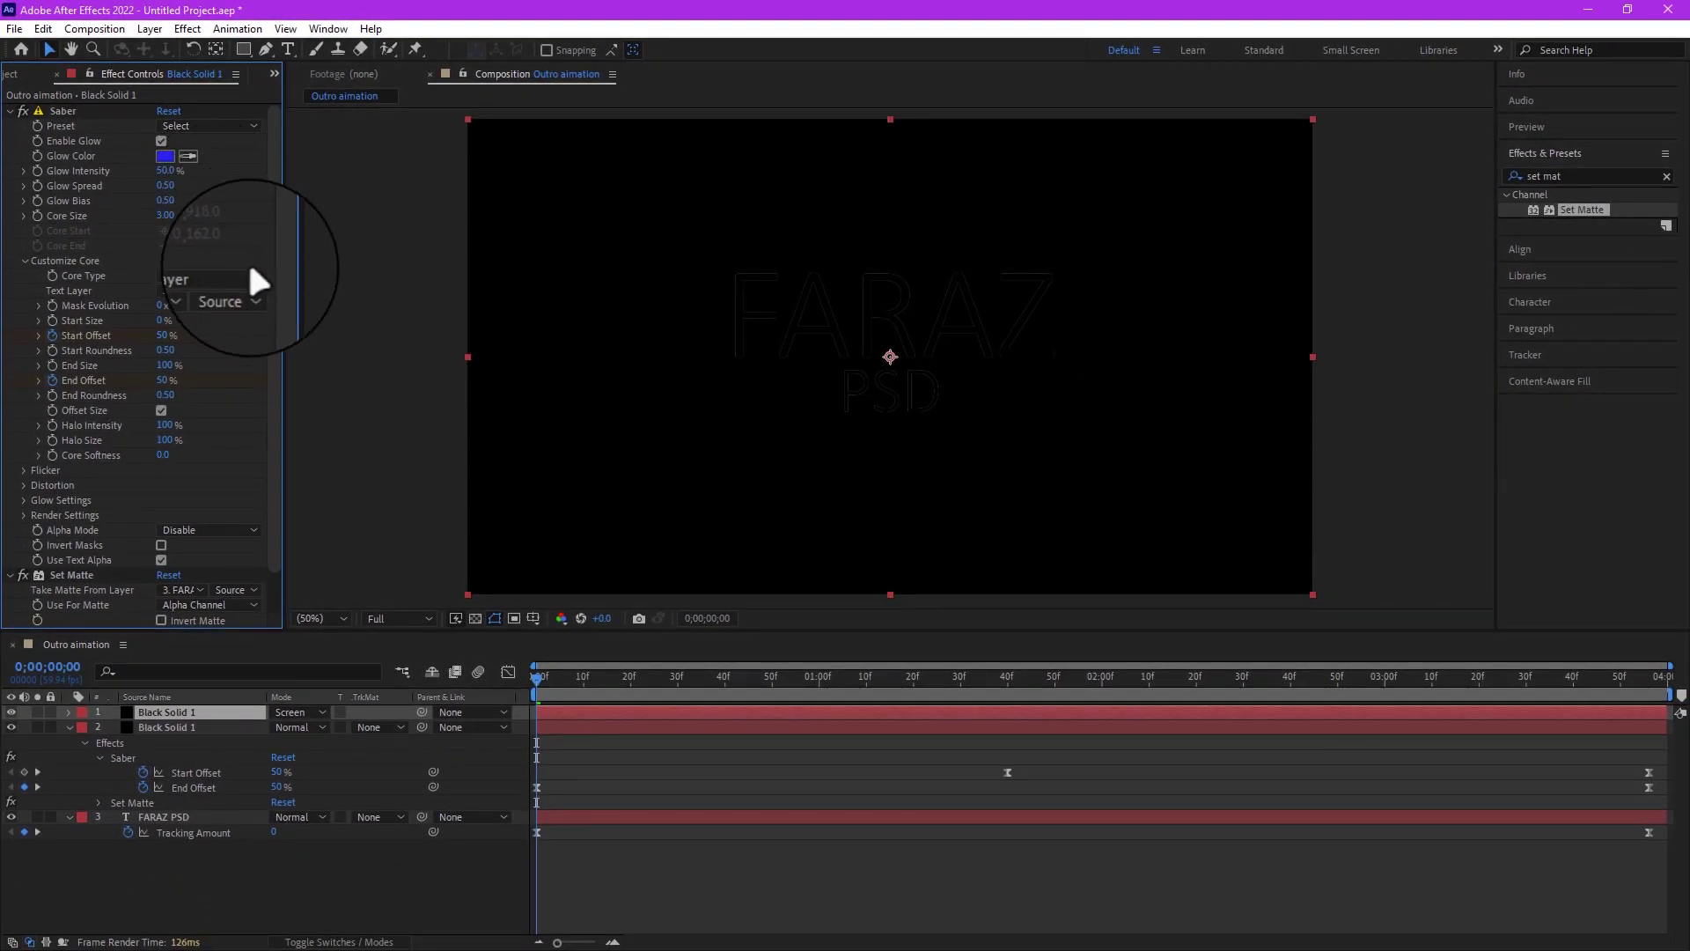
Reveal the top blue glow layer's animated Saber offset keyframes and select the first End Offset keyframe.
{"action": "left_click", "coordinate": [570, 728]}
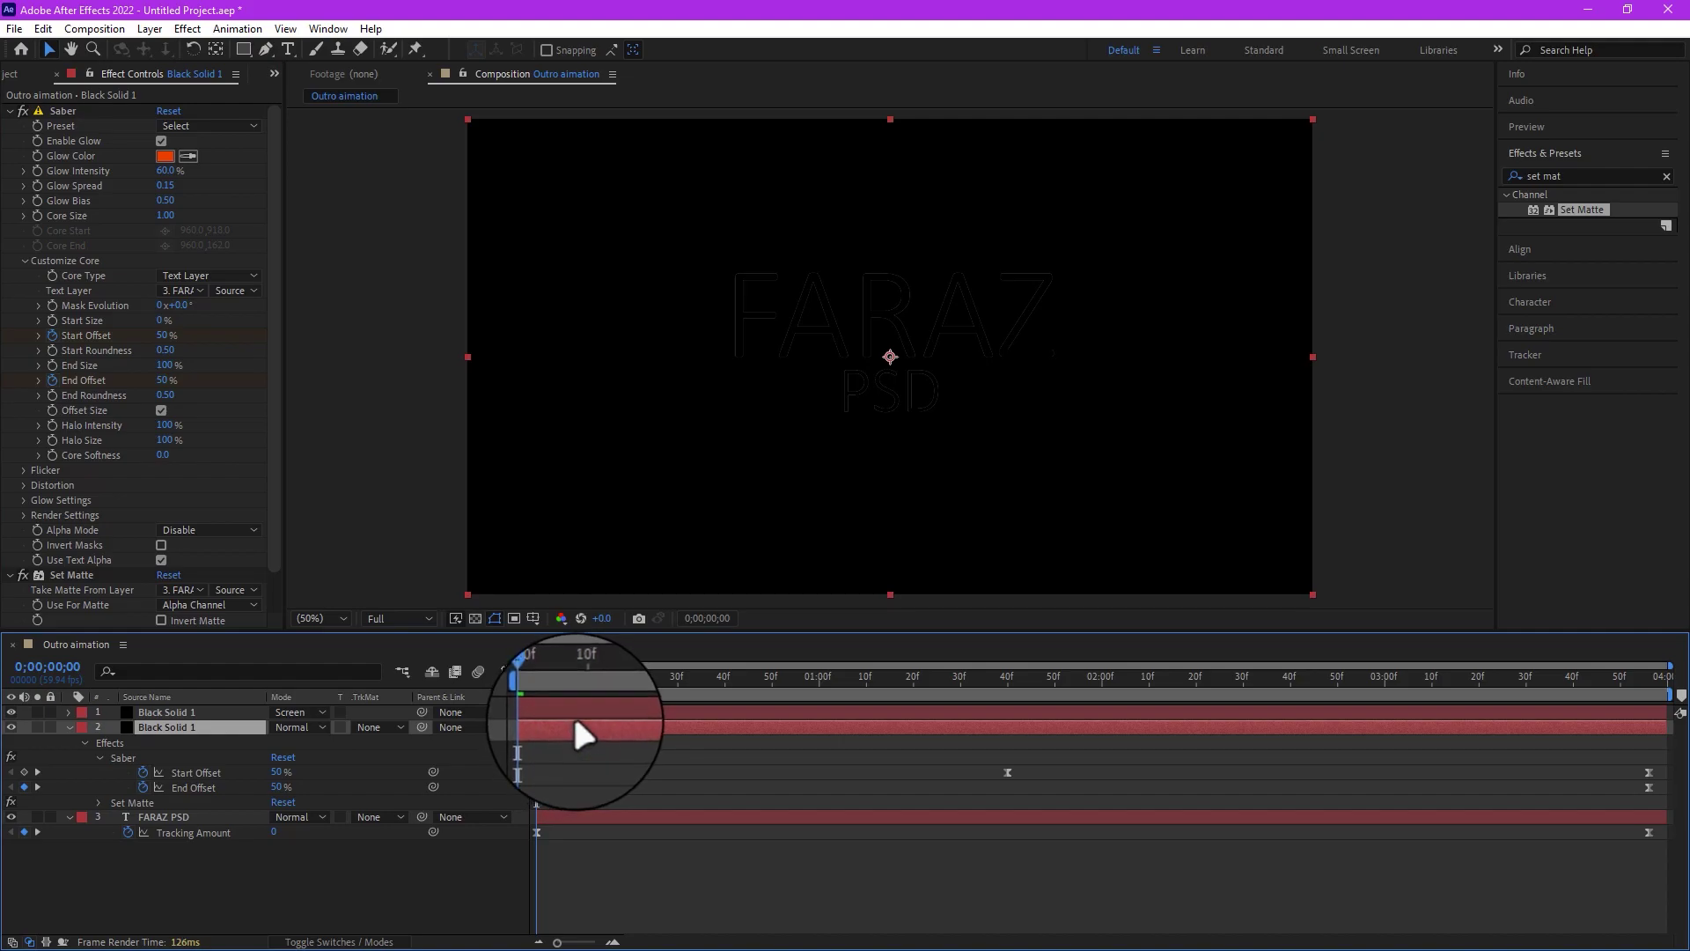
{"action": "key", "text": "u"}
{"action": "left_click", "coordinate": [574, 710]}
{"action": "key", "text": "u"}
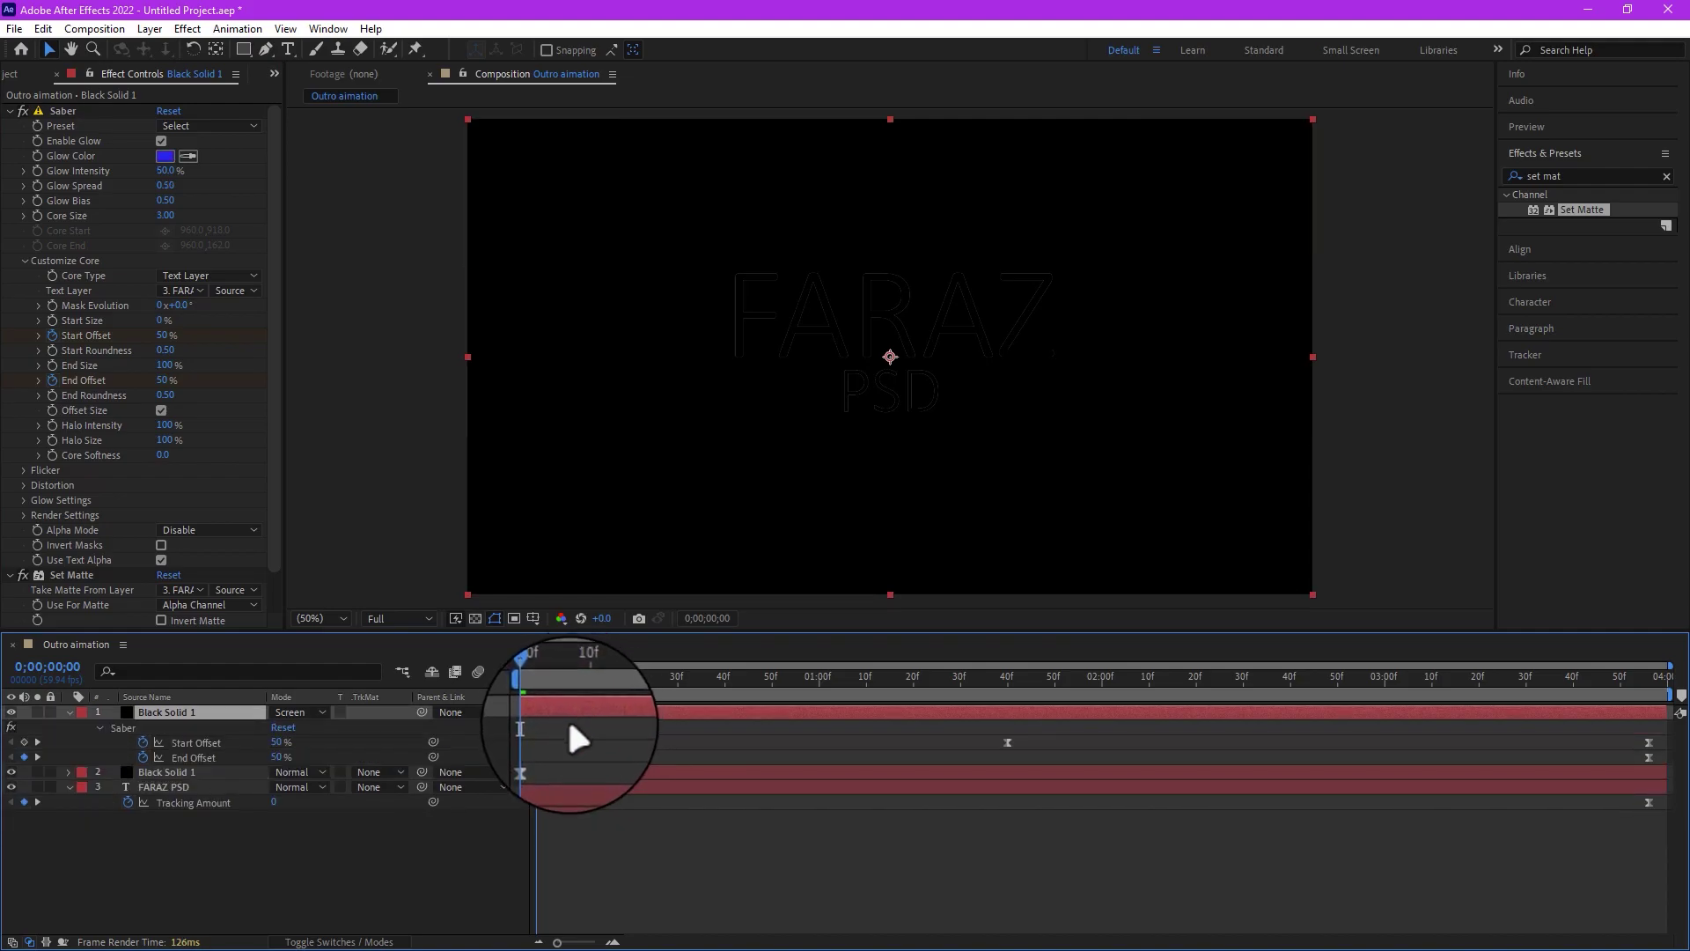
{"action": "left_click", "coordinate": [535, 756]}
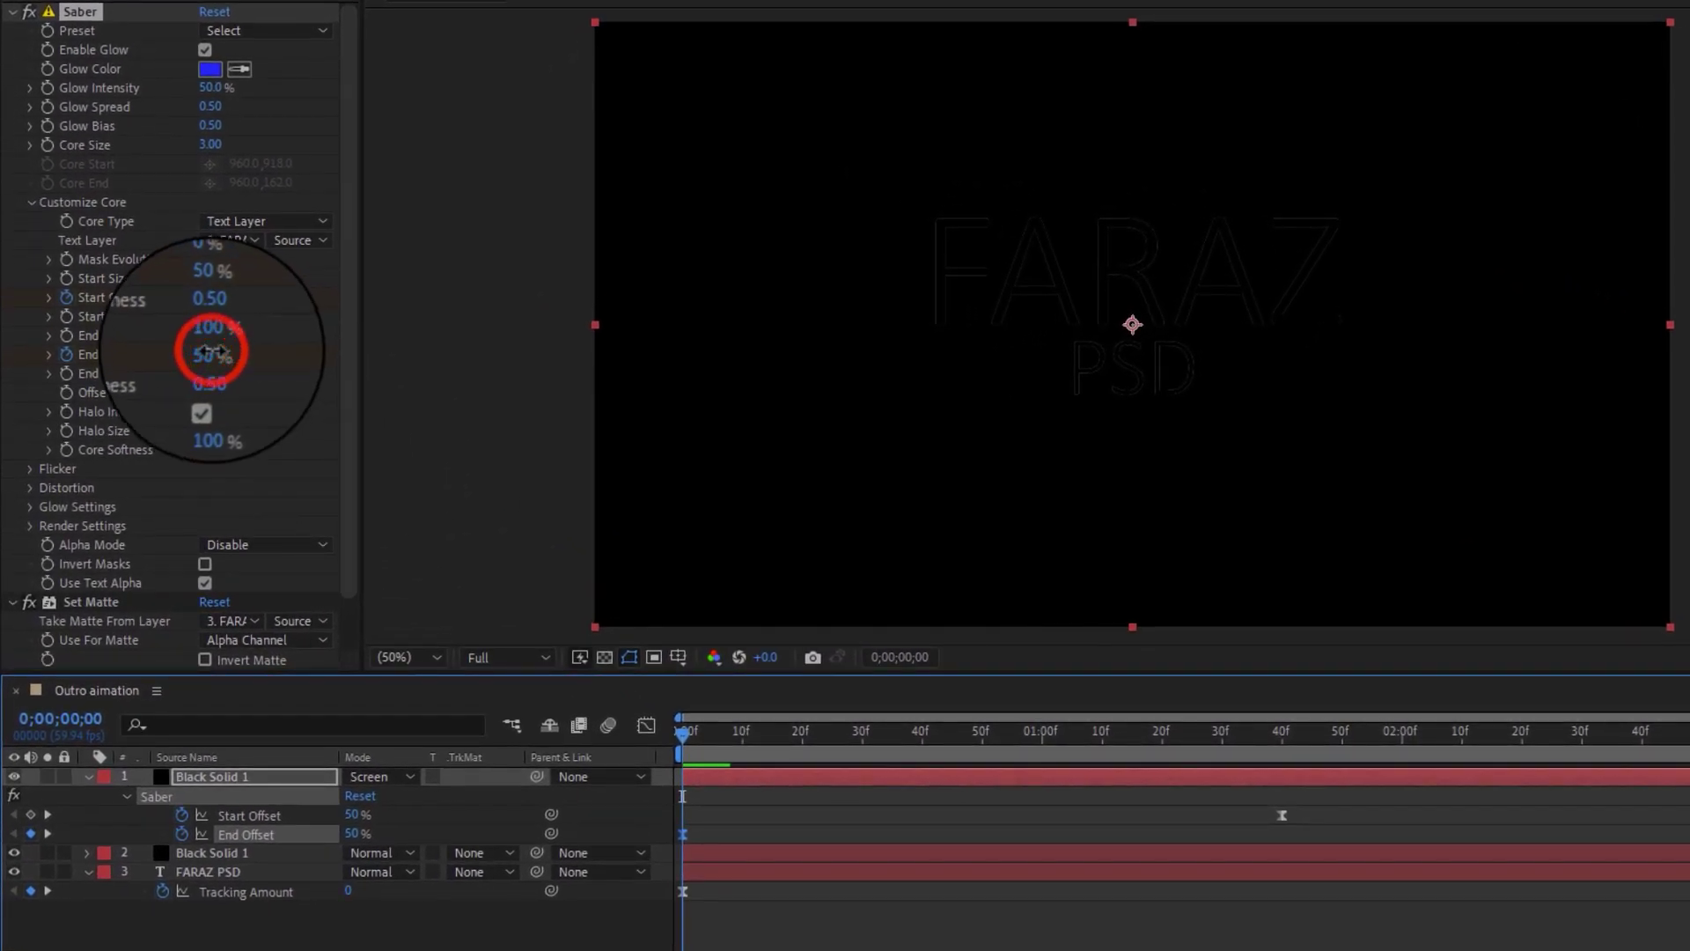
Set End Offset to 45%, then edit the Start Offset keyframe at frame 40.
{"action": "left_click", "coordinate": [212, 352]}
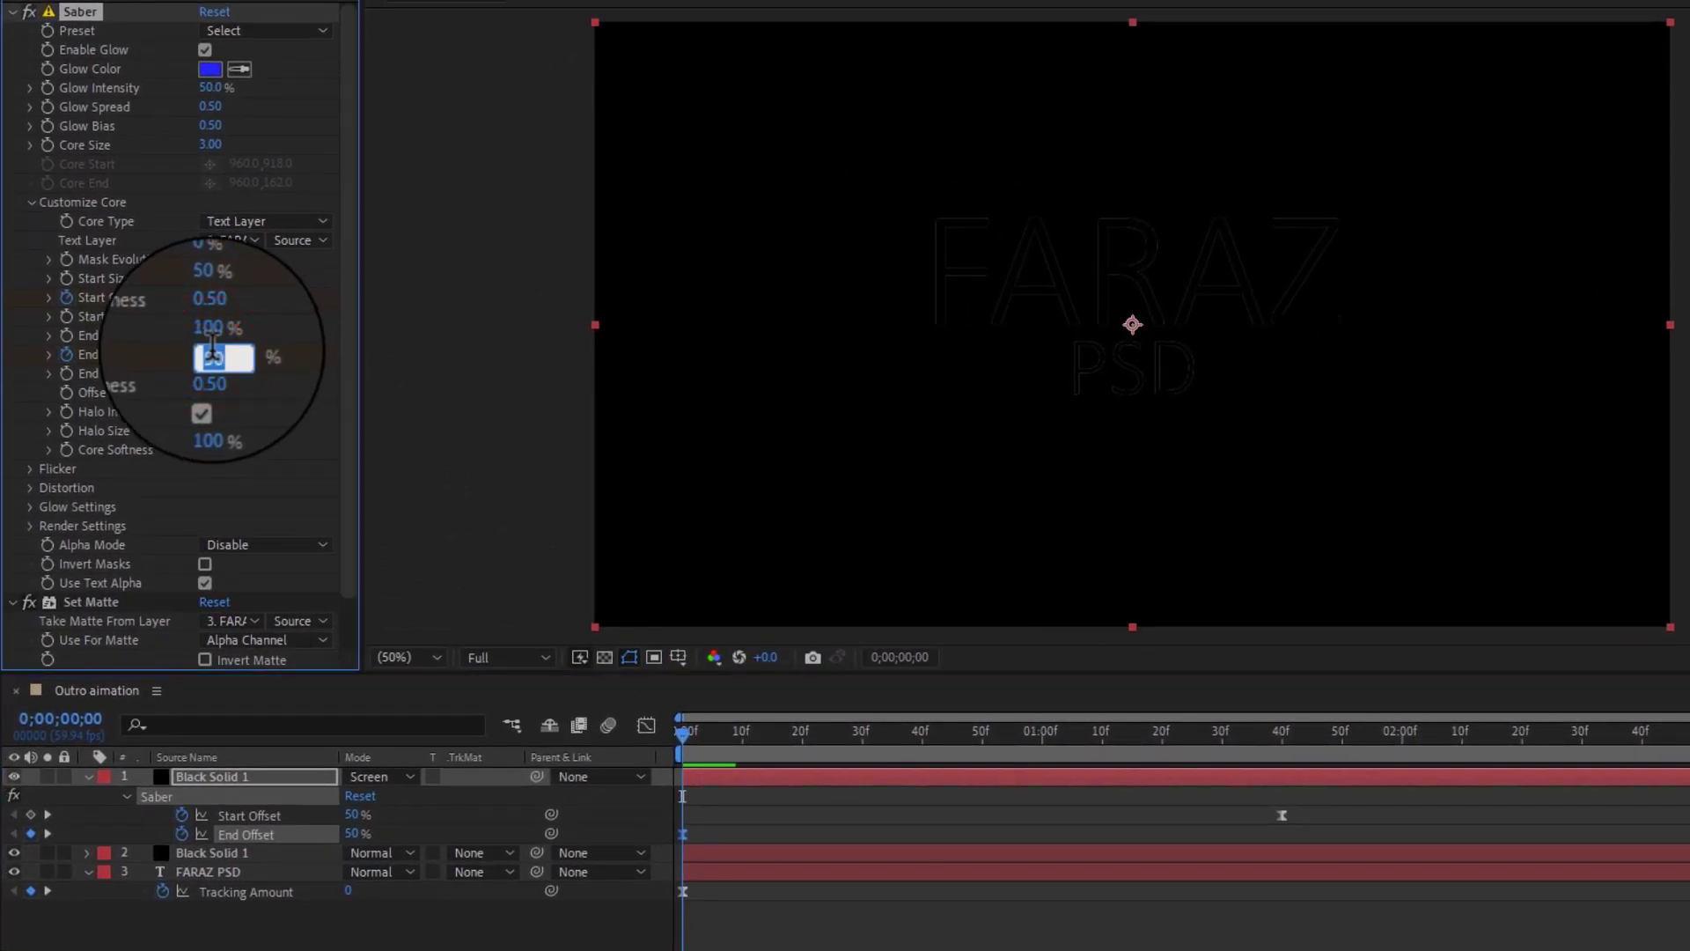
{"action": "left_click", "coordinate": [1279, 733]}
{"action": "left_click", "coordinate": [1282, 814]}
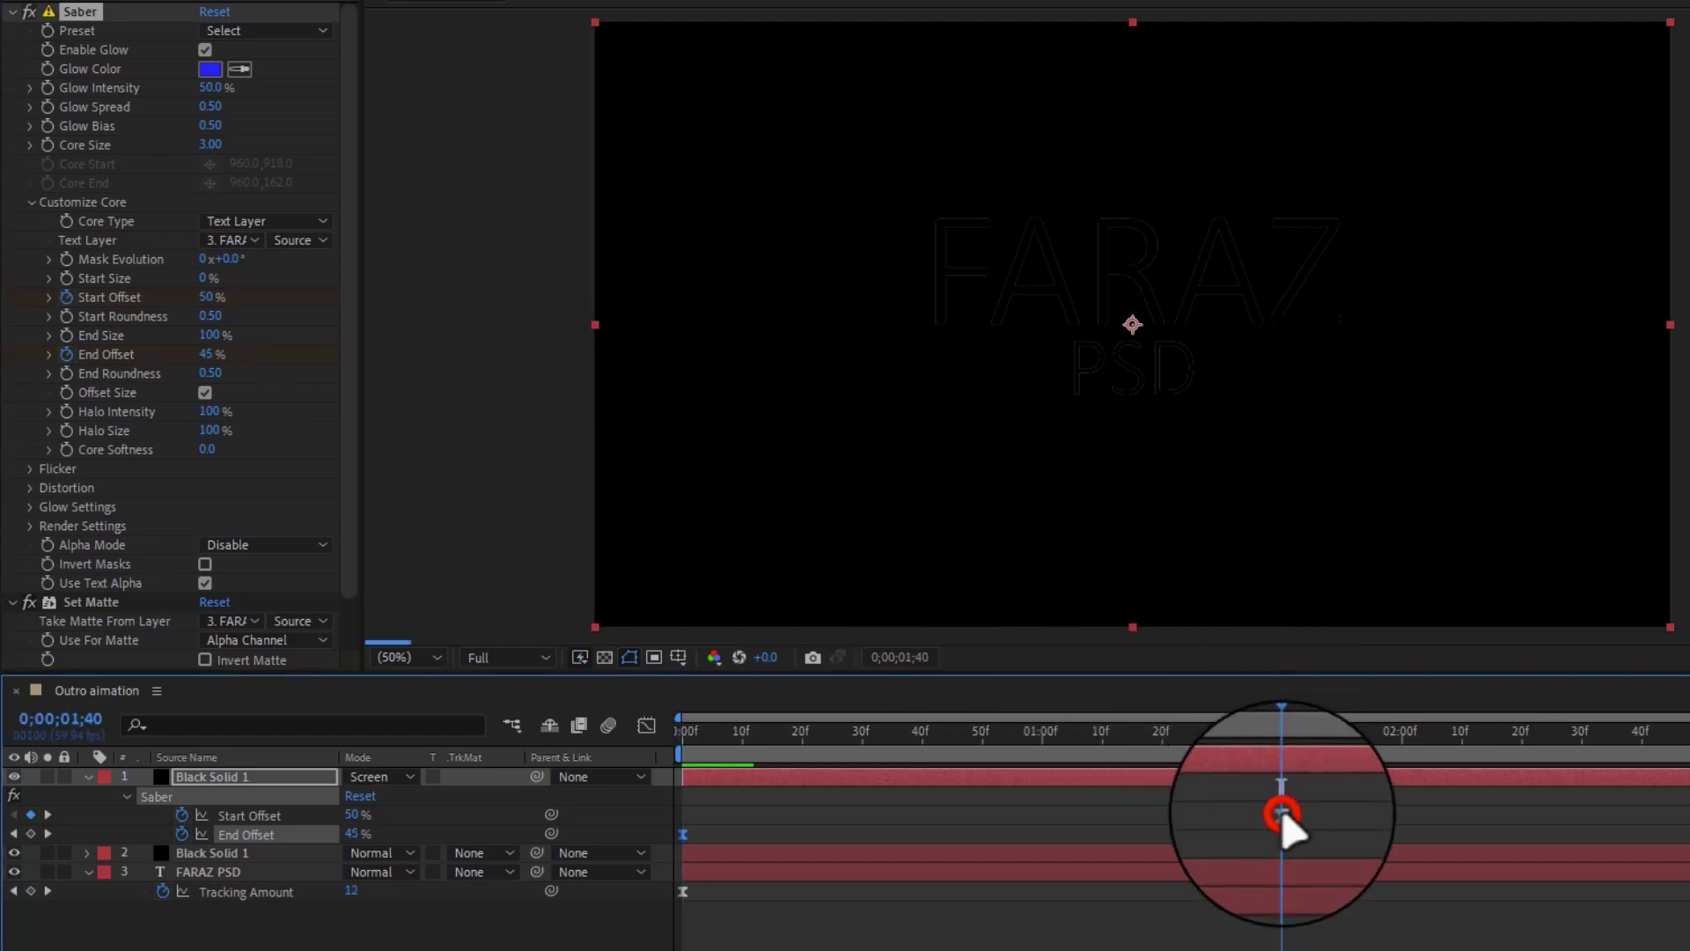
{"action": "left_click", "coordinate": [209, 297]}
Commit Start Offset 10% at 40f, then set Start and End Offset to 60% at 0;00;03;56.
{"action": "type", "text": "0"}
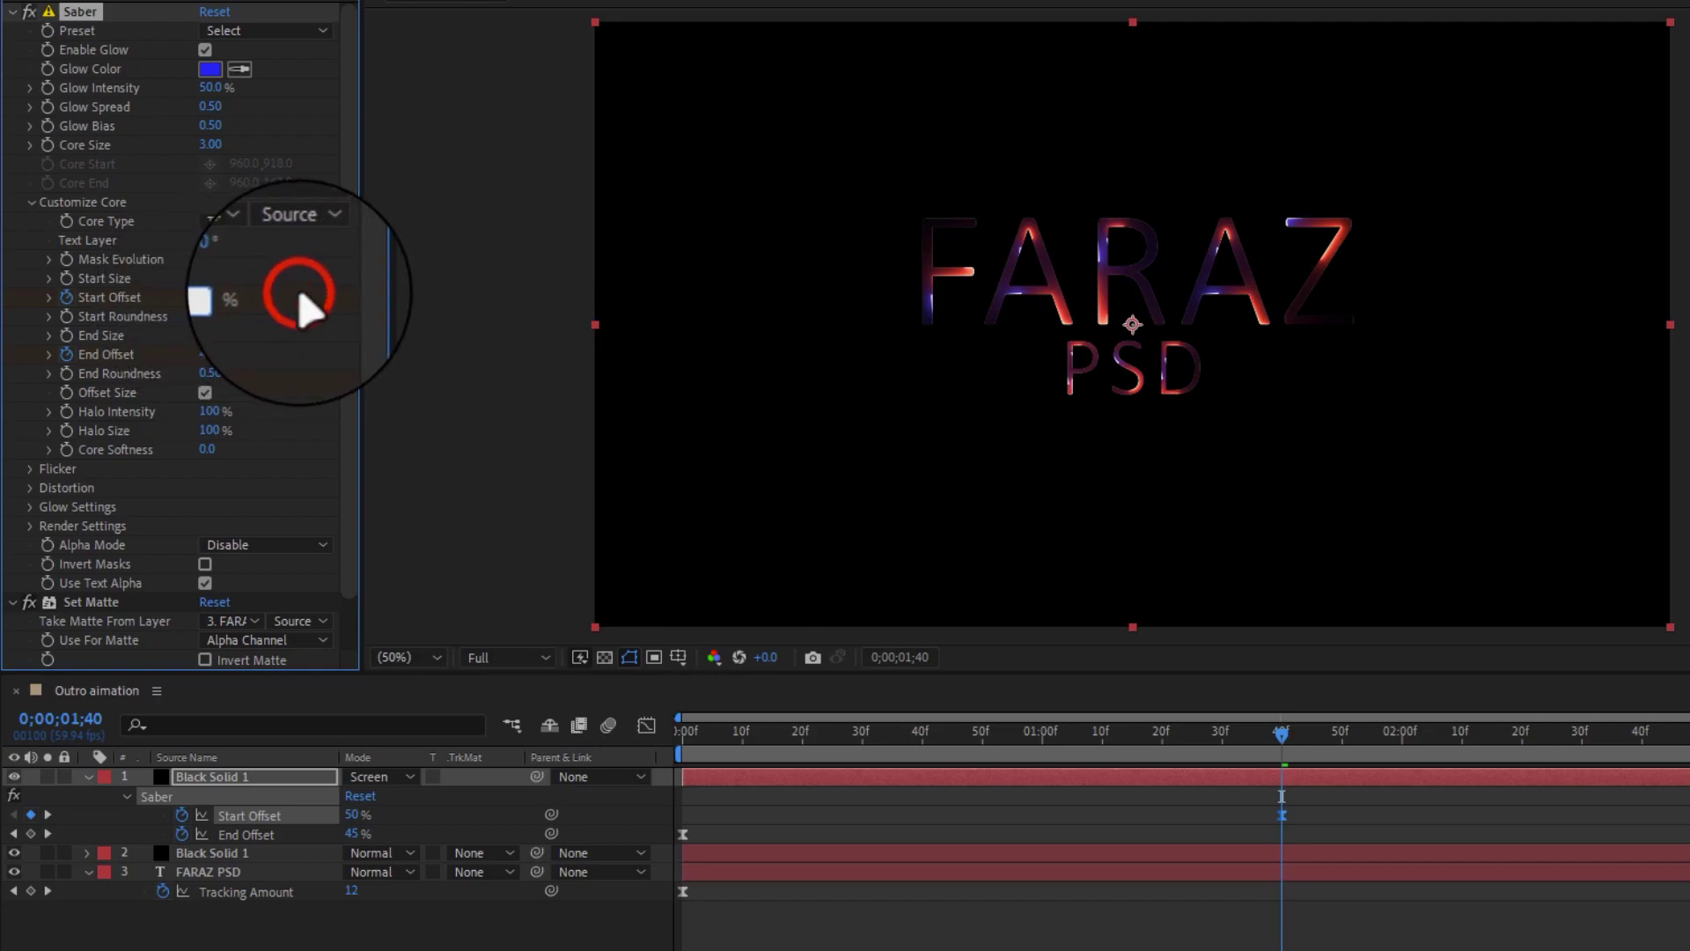
{"action": "key", "text": "Return"}
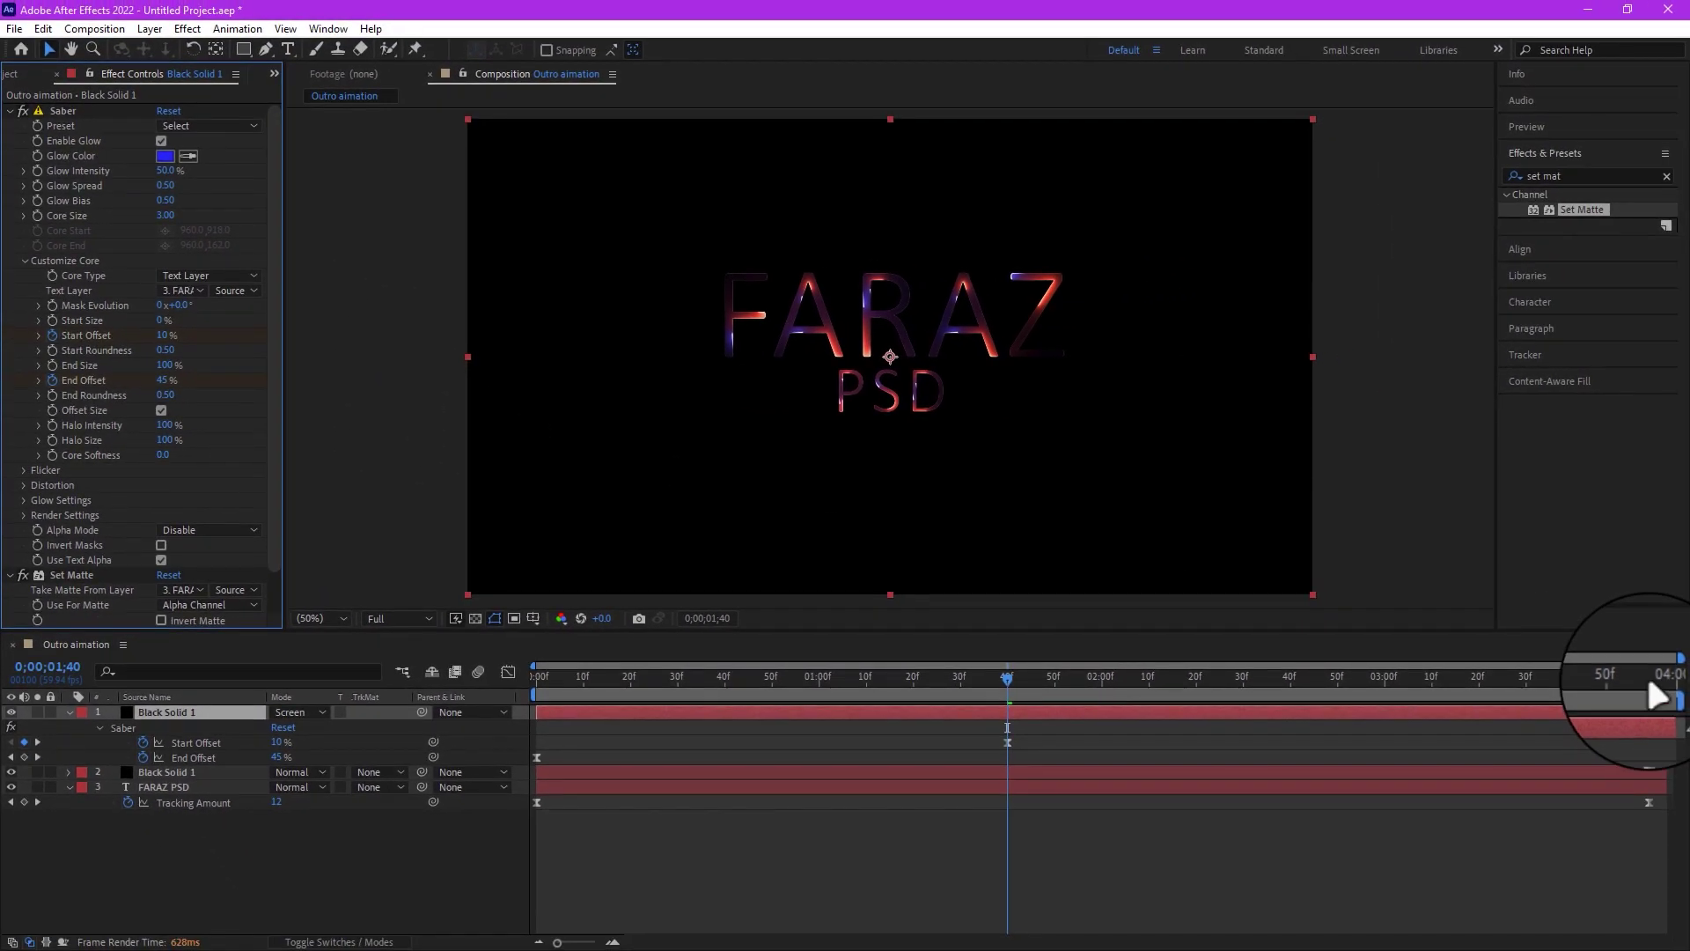
{"action": "left_click", "coordinate": [1649, 680]}
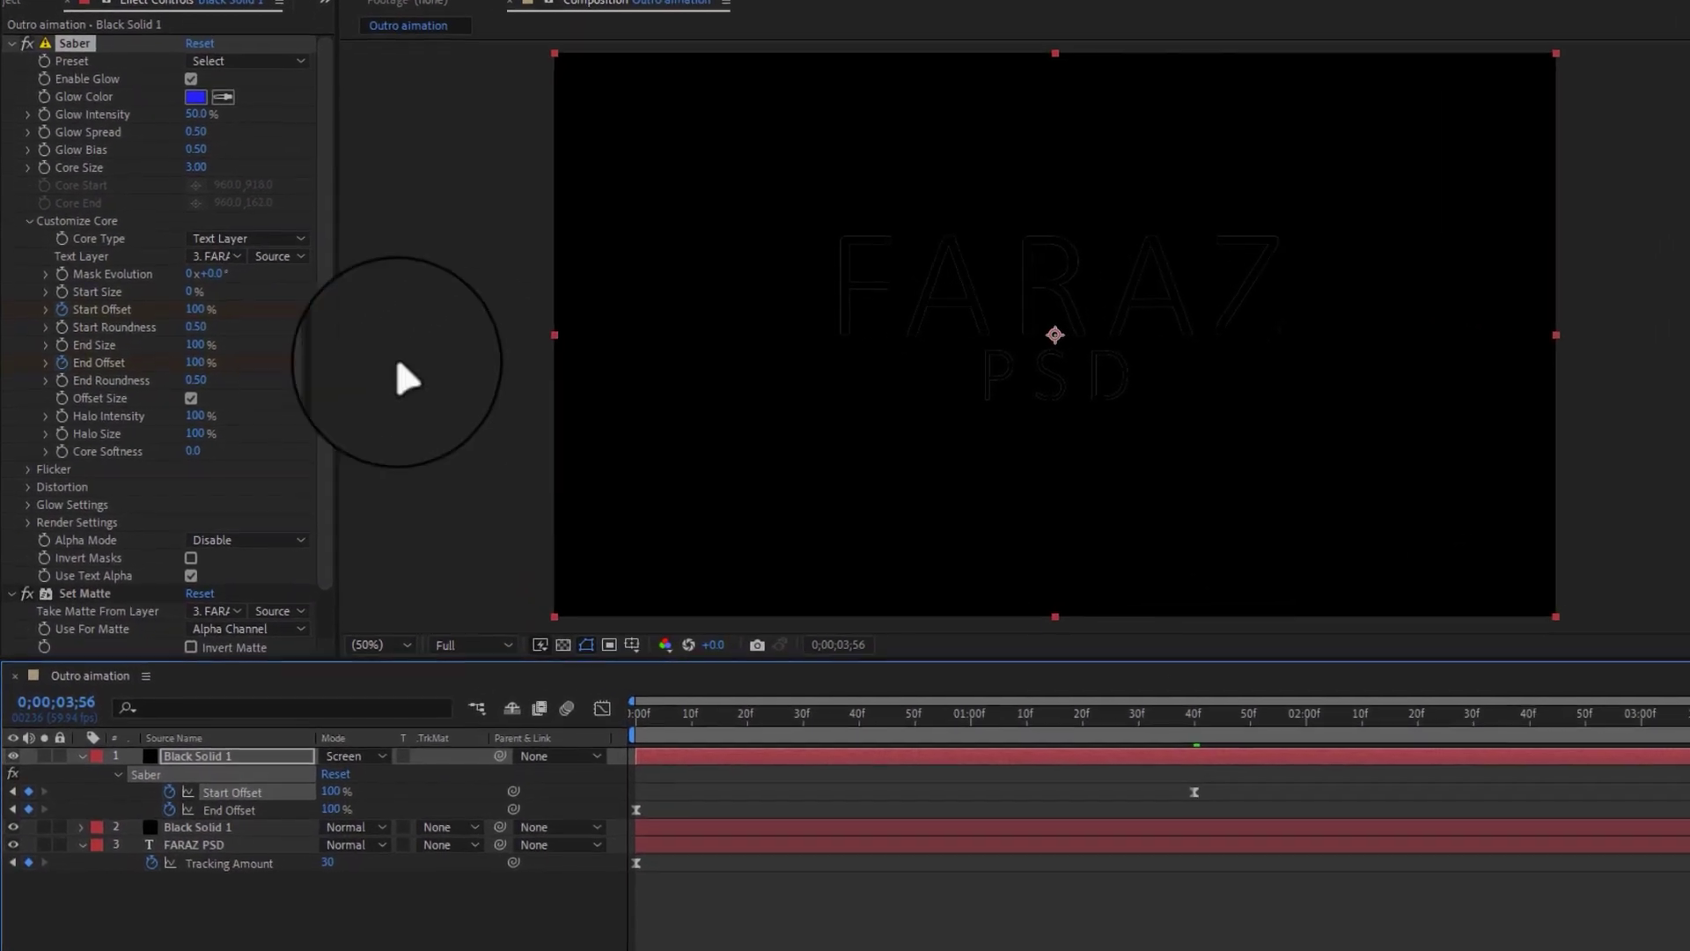
{"action": "left_click", "coordinate": [195, 309]}
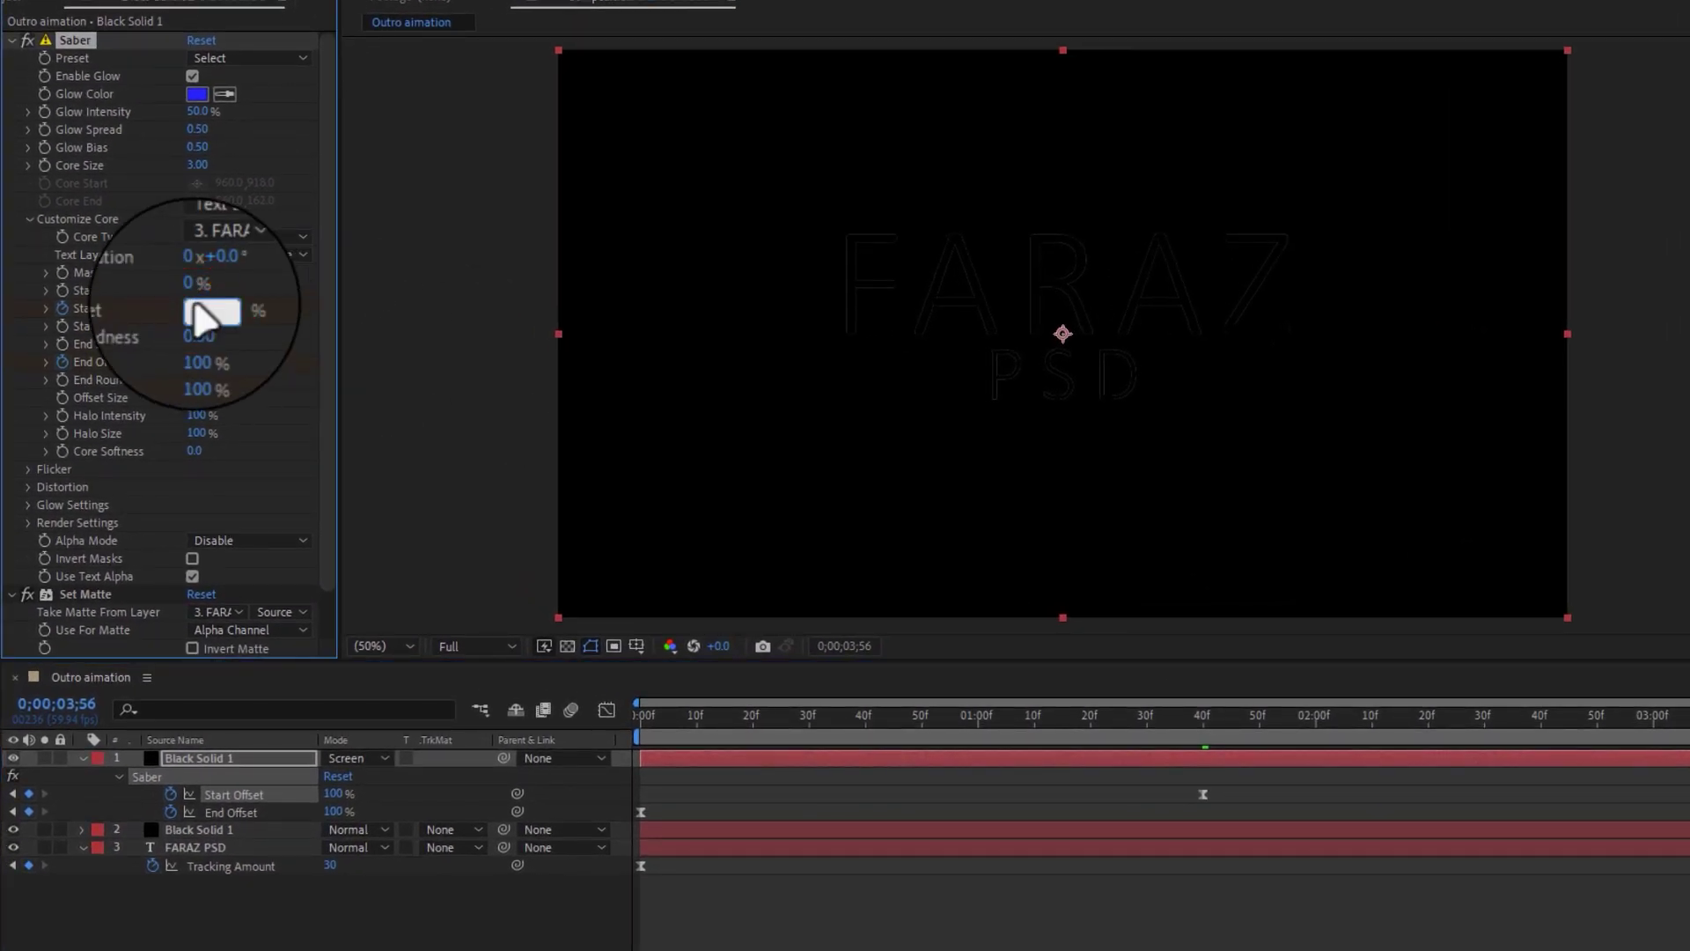
{"action": "type", "text": "60"}
{"action": "left_click", "coordinate": [272, 313]}
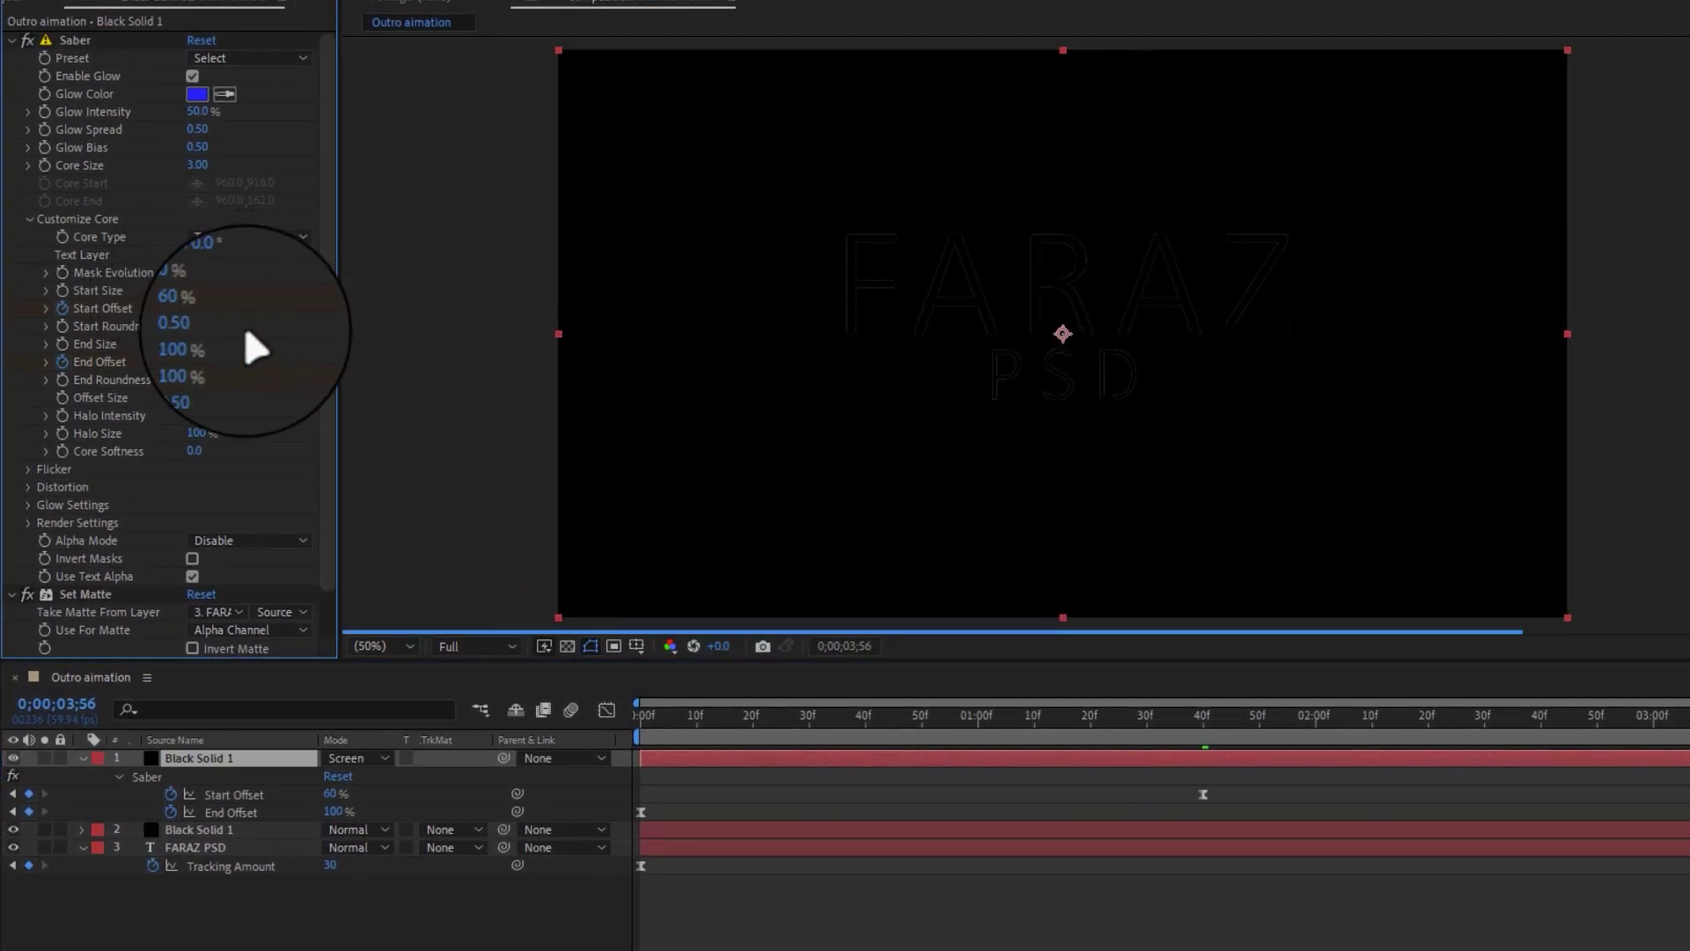
{"action": "type", "text": "60"}
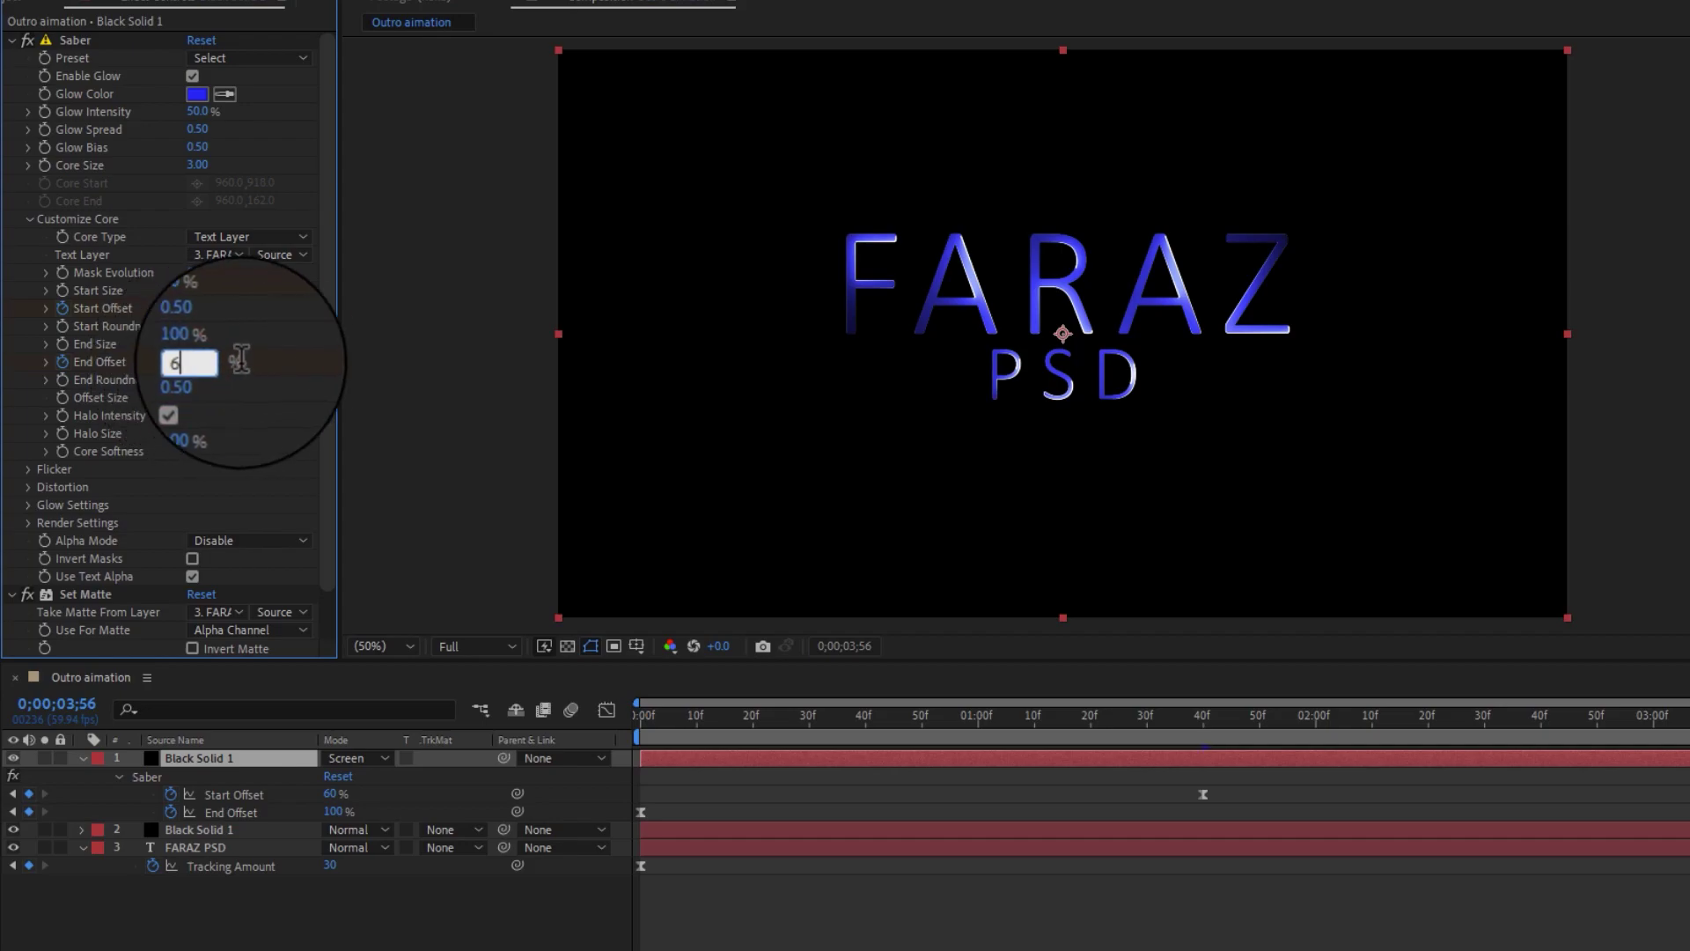
{"action": "left_click", "coordinate": [272, 355]}
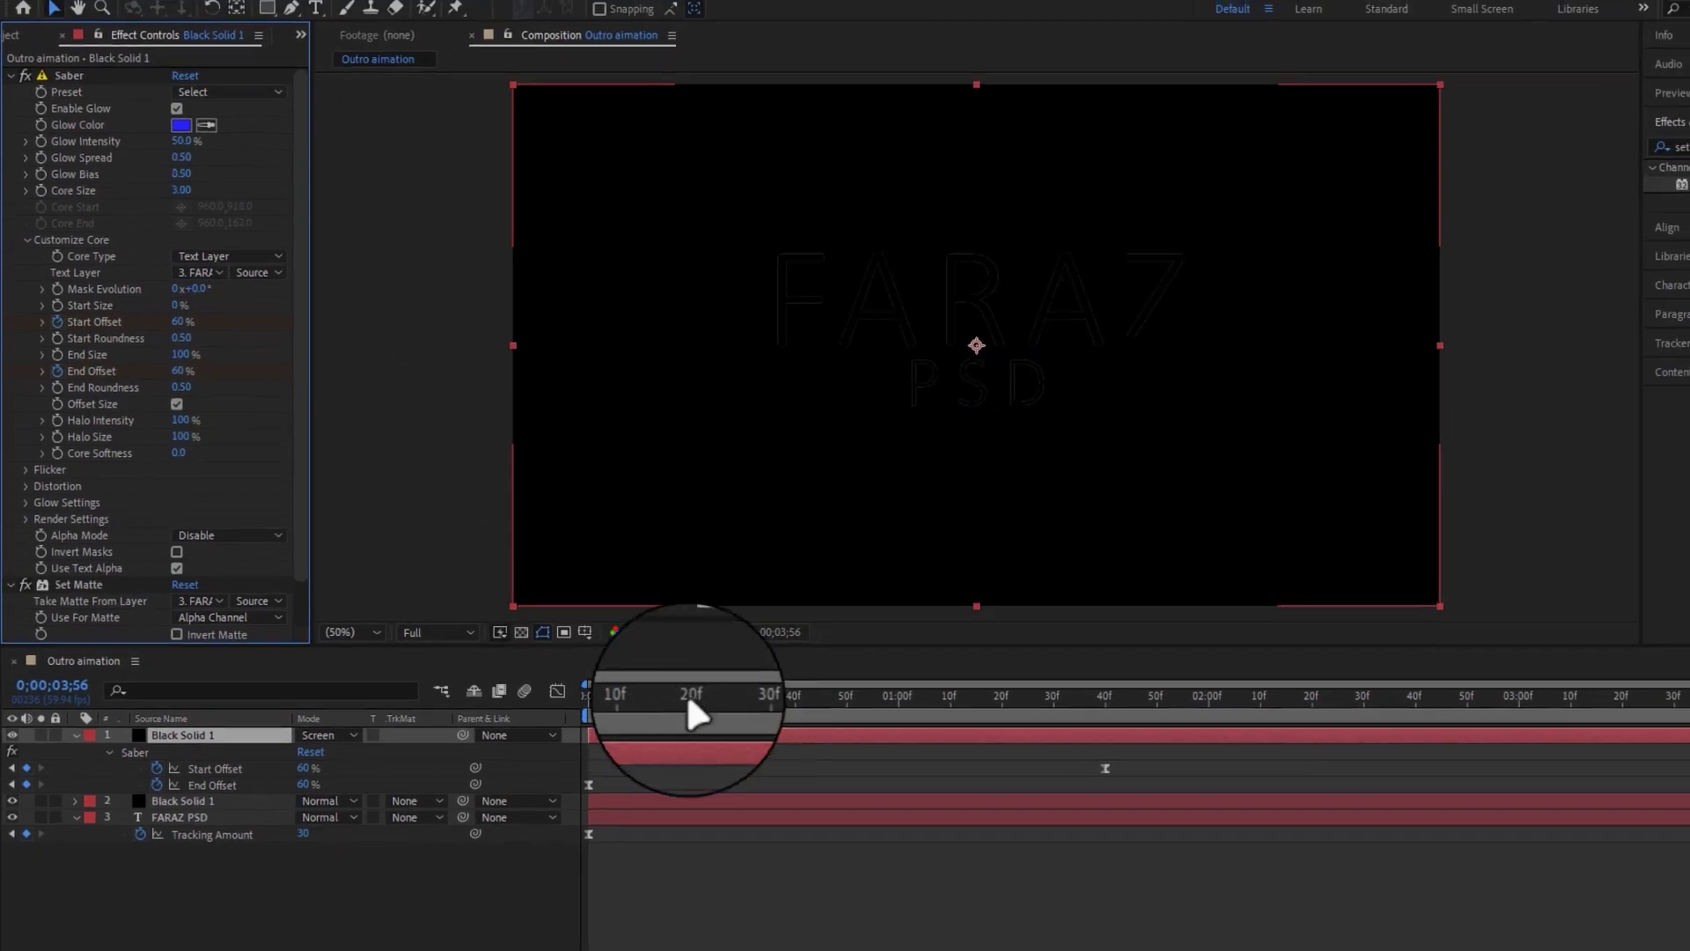
{"action": "left_click", "coordinate": [899, 829]}
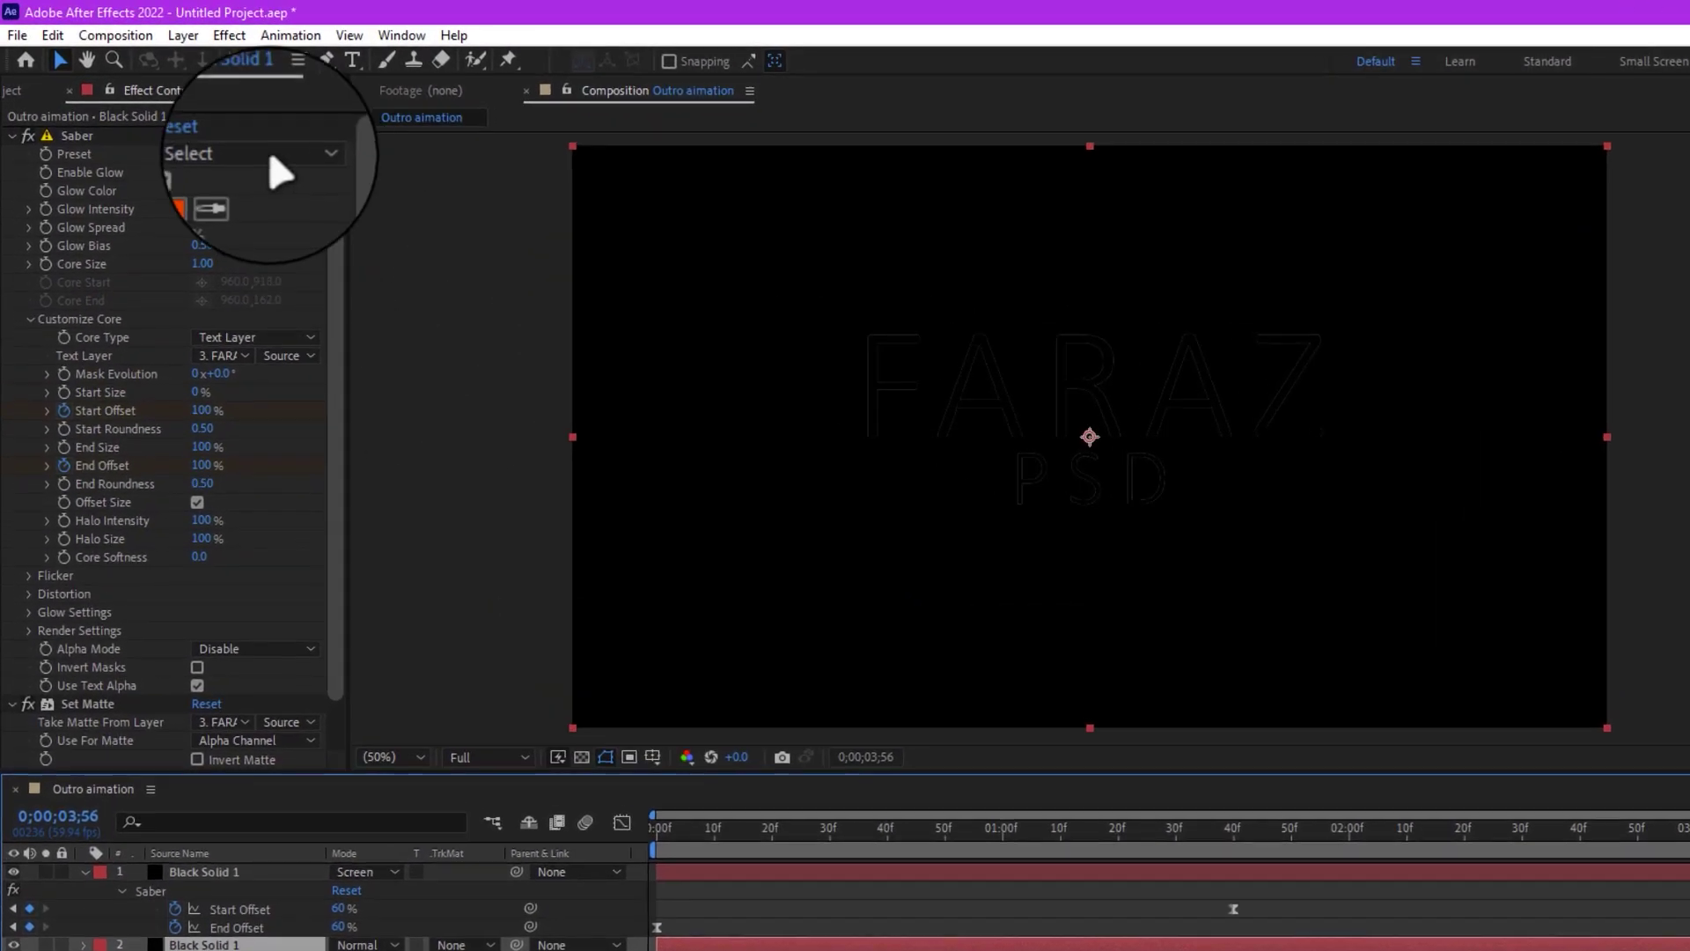
Apply the Electric Saber preset to the second glow layer and scrub to preview it.
{"action": "left_click", "coordinate": [218, 125]}
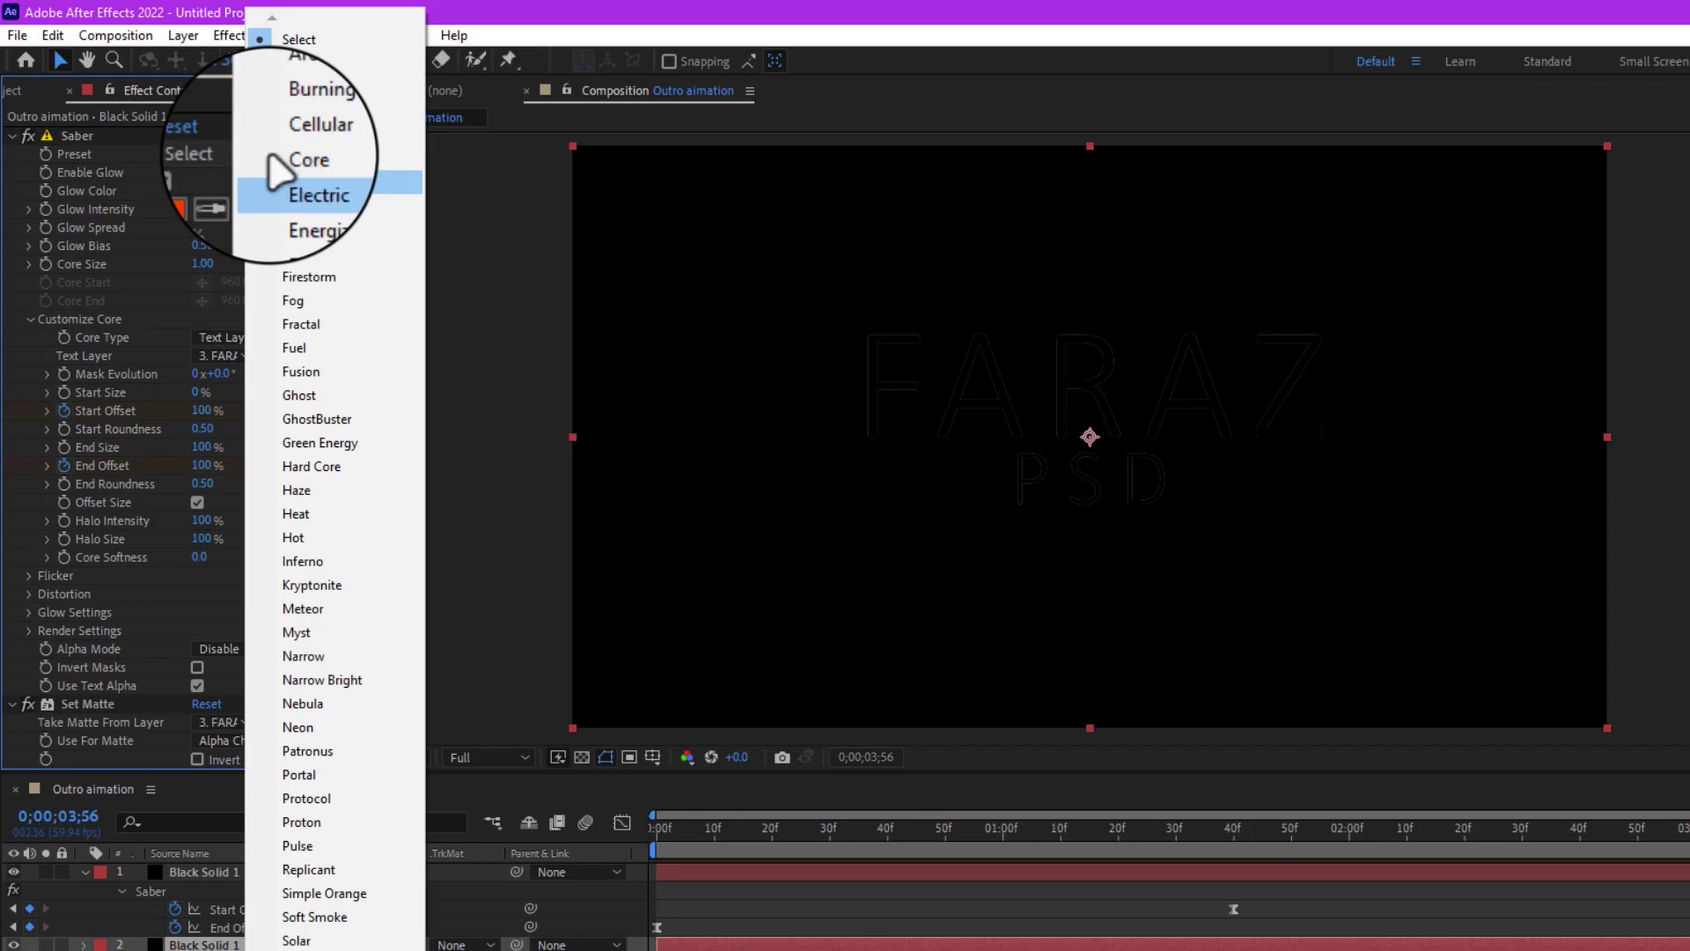
{"action": "left_click", "coordinate": [280, 206]}
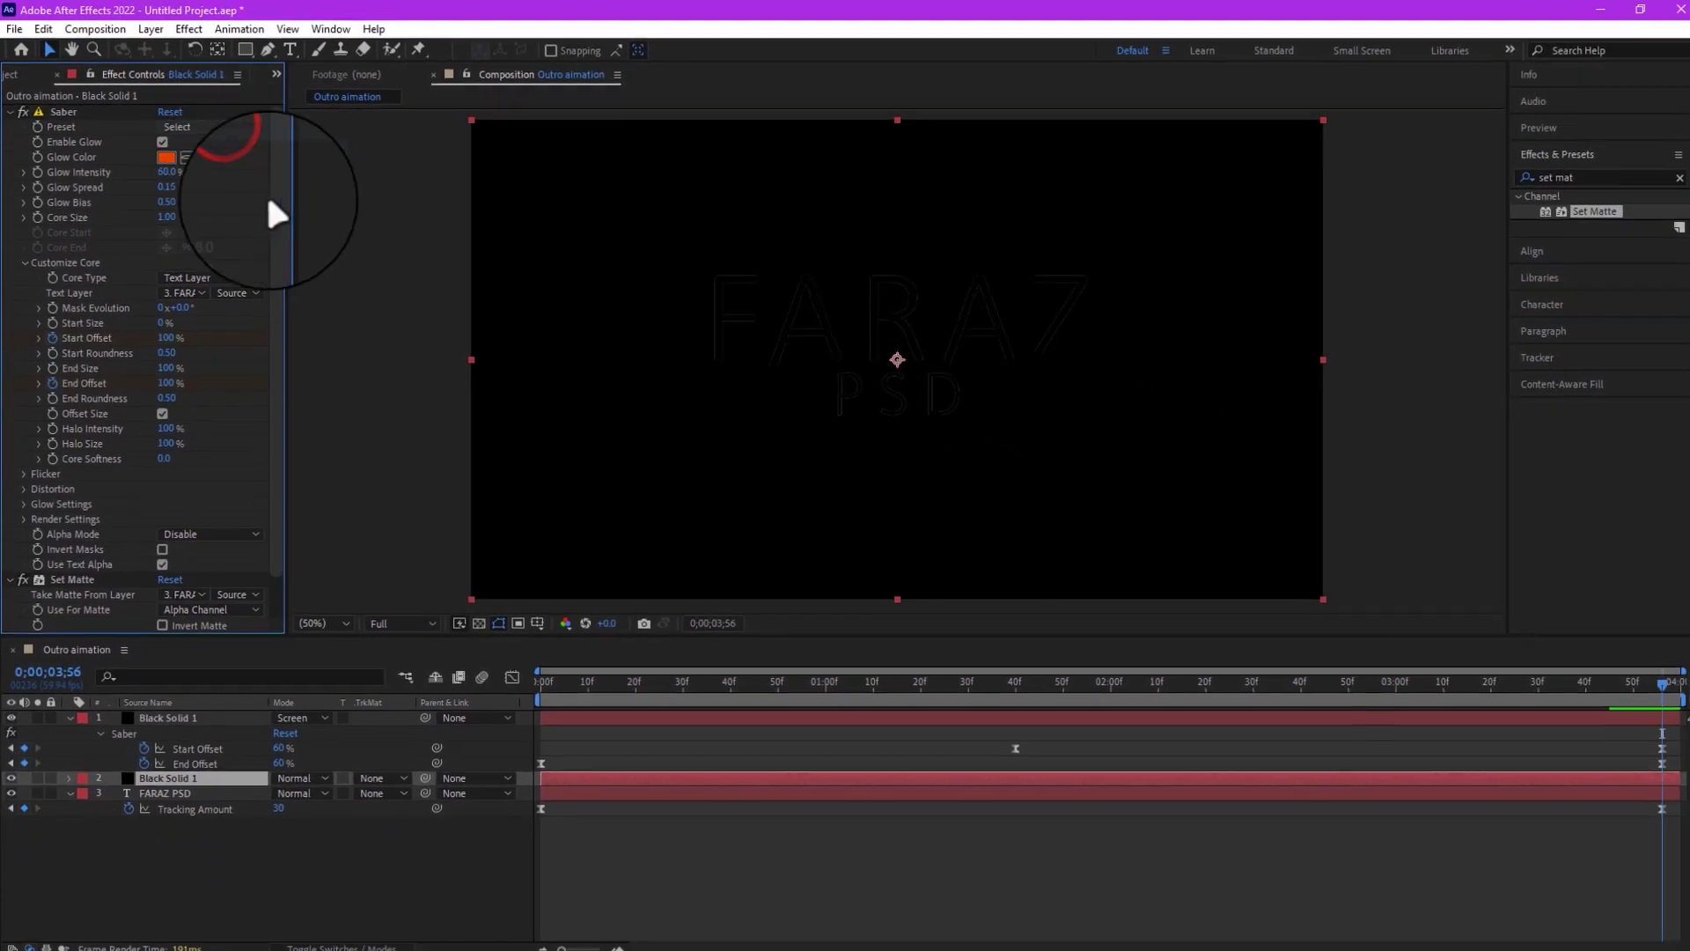
{"action": "left_click", "coordinate": [637, 784]}
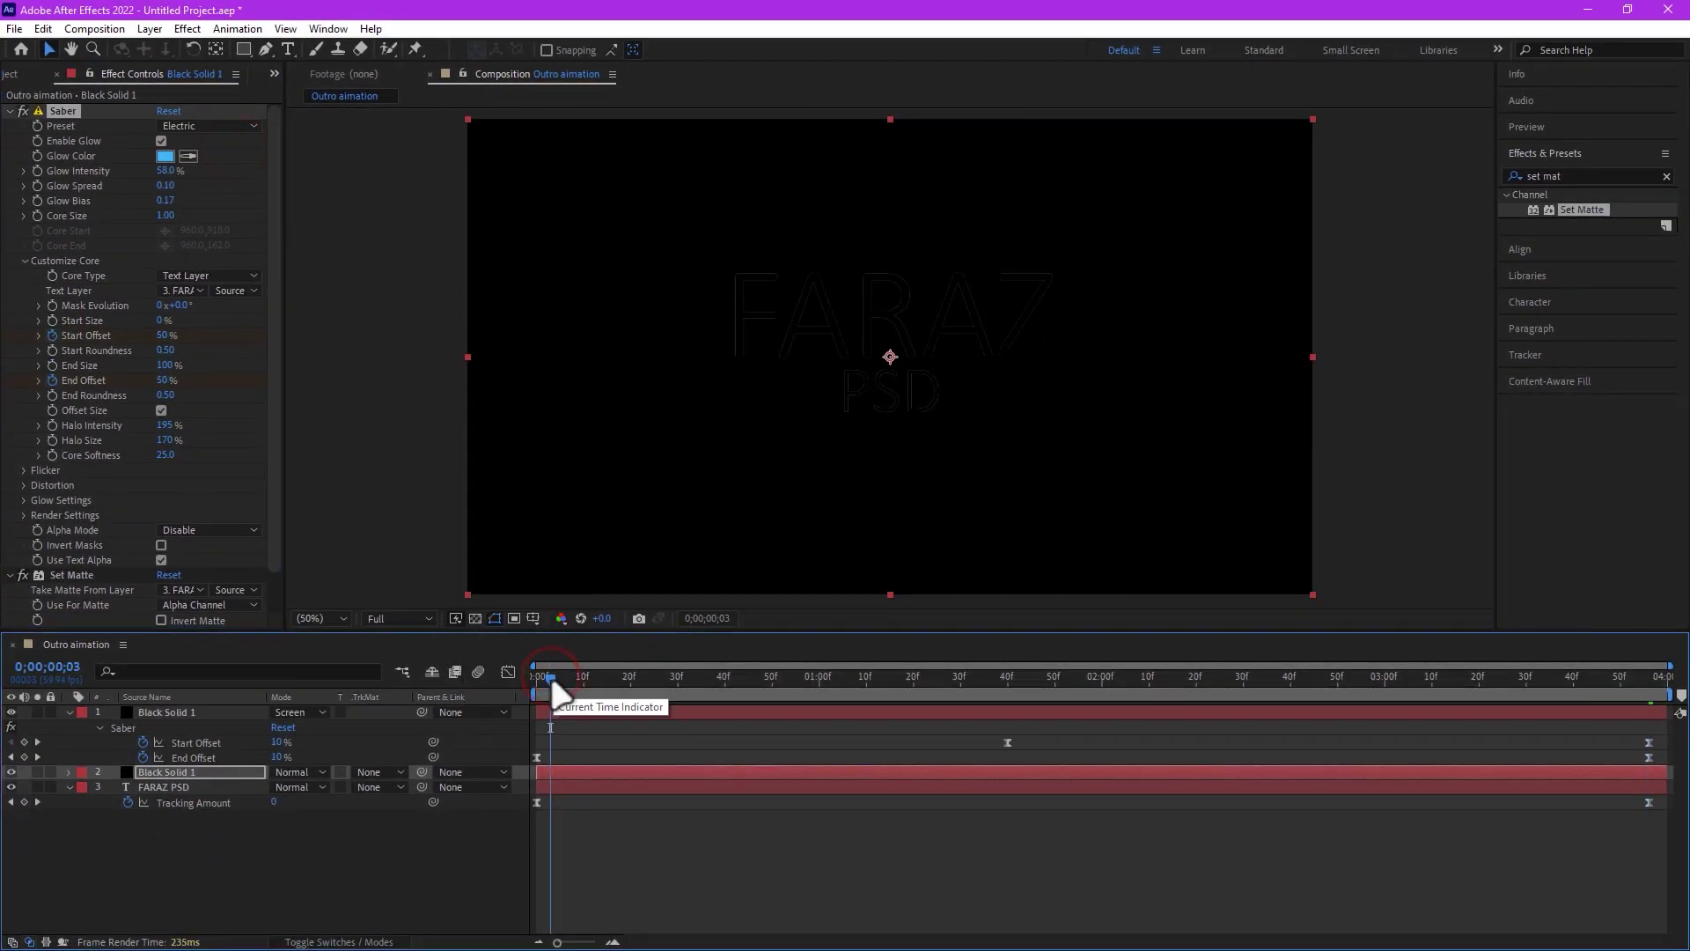
{"action": "left_click_drag", "start_coordinate": [552, 689], "coordinate": [1215, 717]}
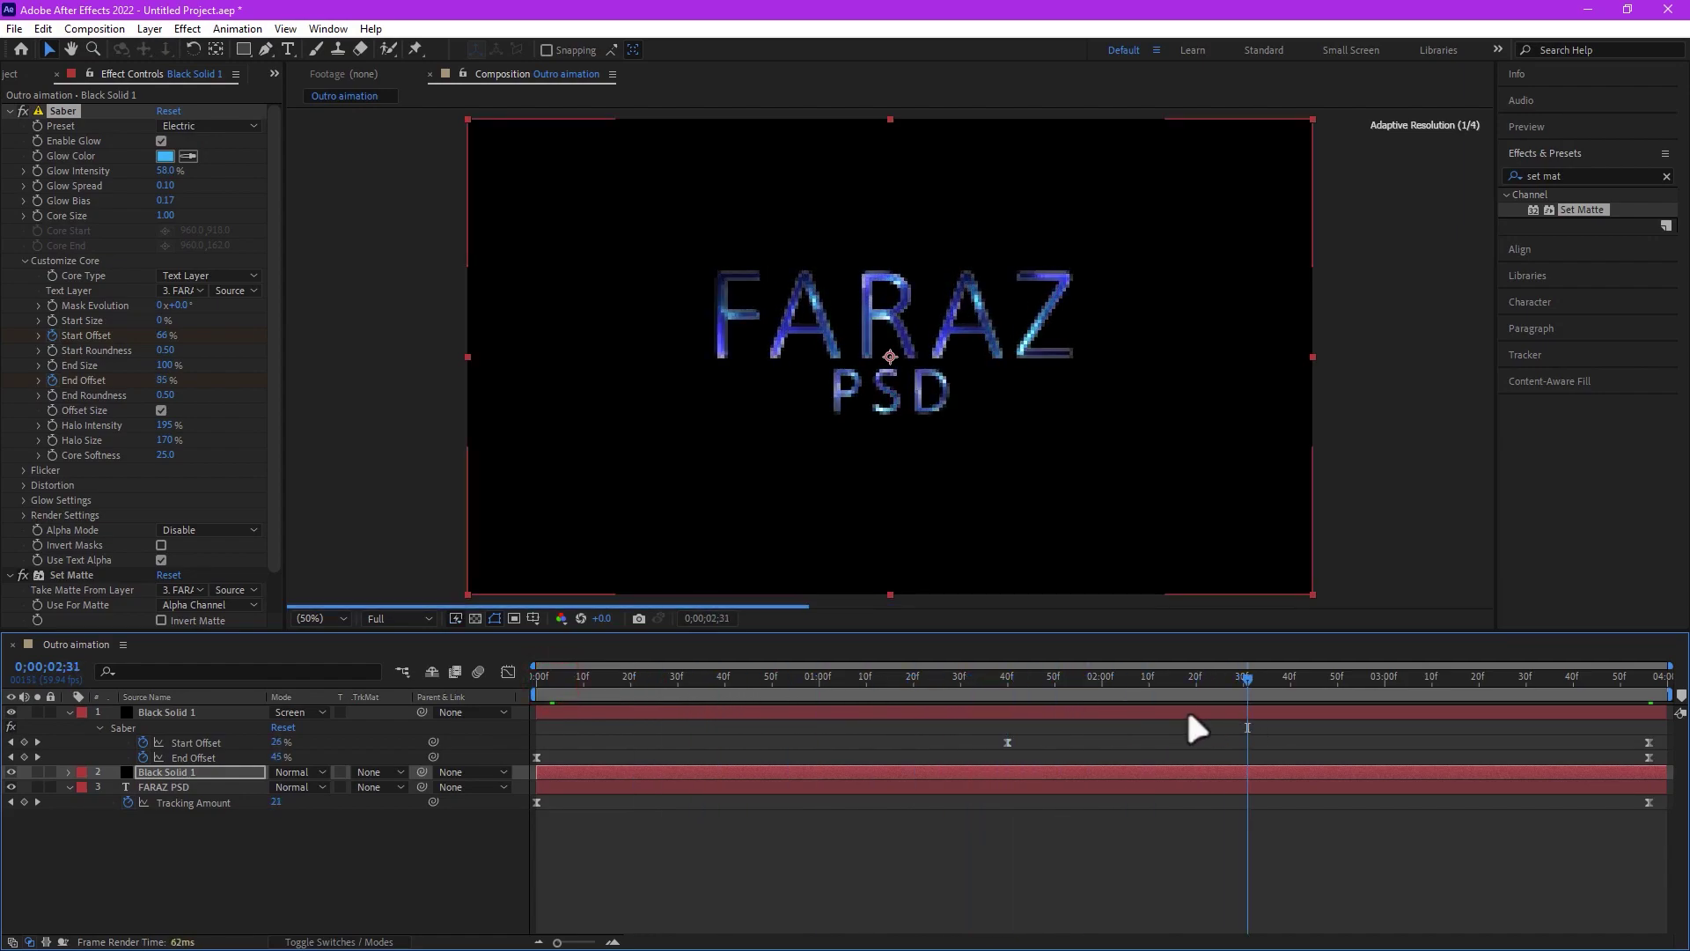
{"action": "left_click", "coordinate": [833, 714]}
{"action": "left_click", "coordinate": [622, 769]}
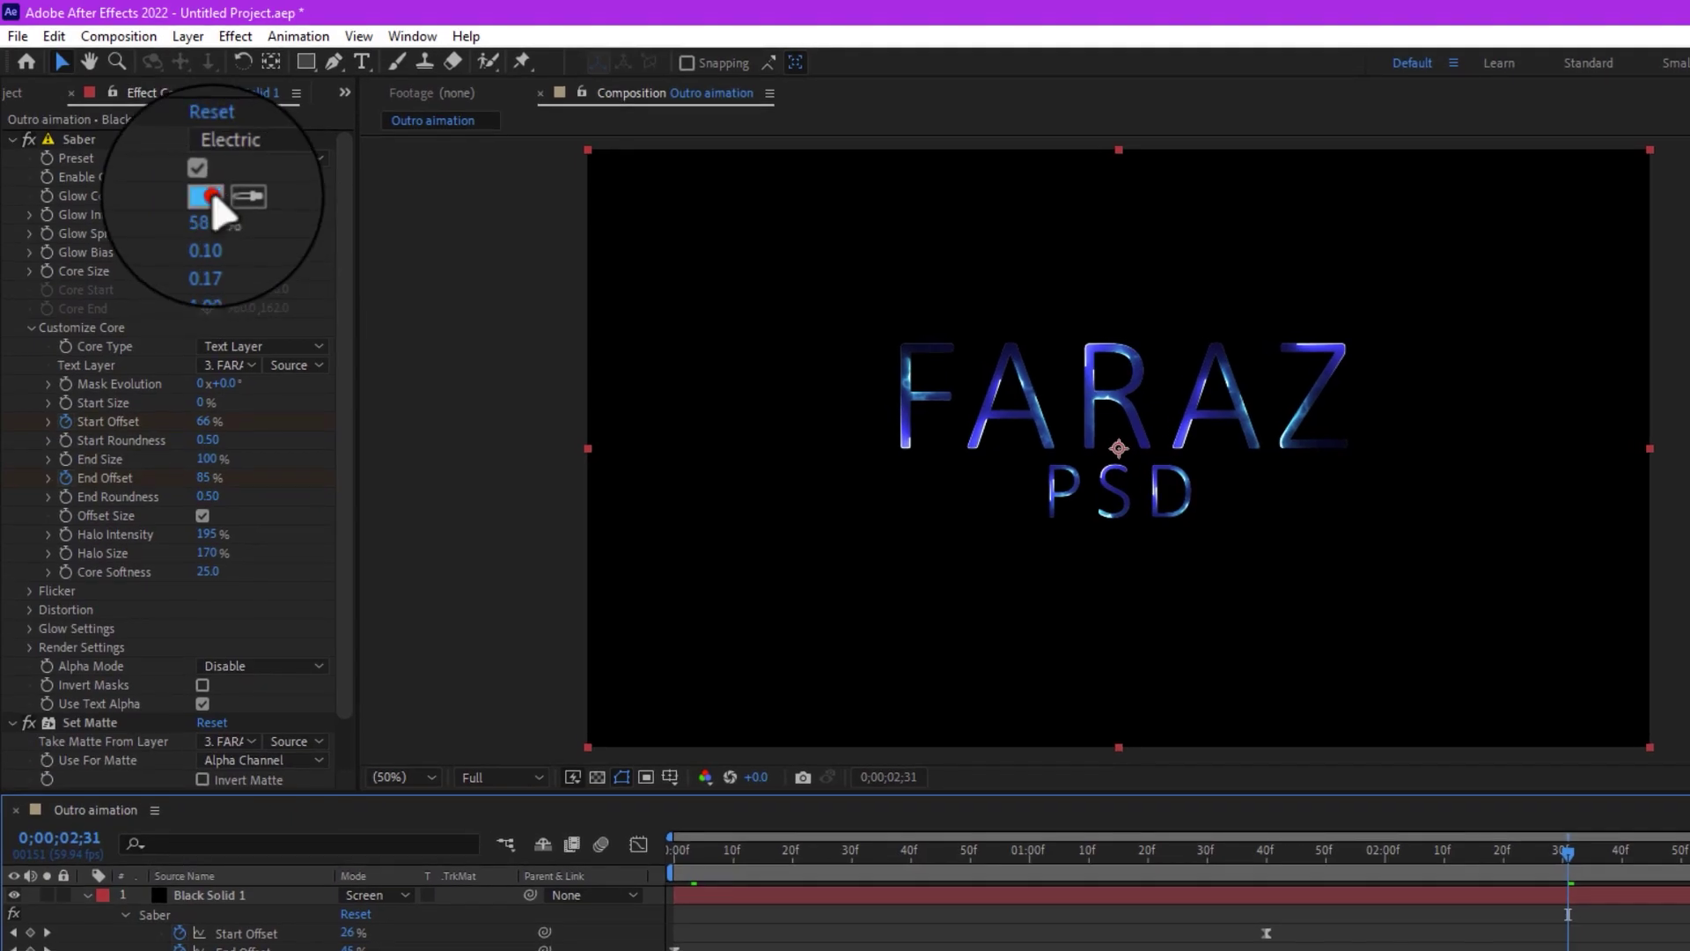
Pick a red-orange glow colour (hue about 16°) for the second glow layer.
{"action": "left_click", "coordinate": [208, 195]}
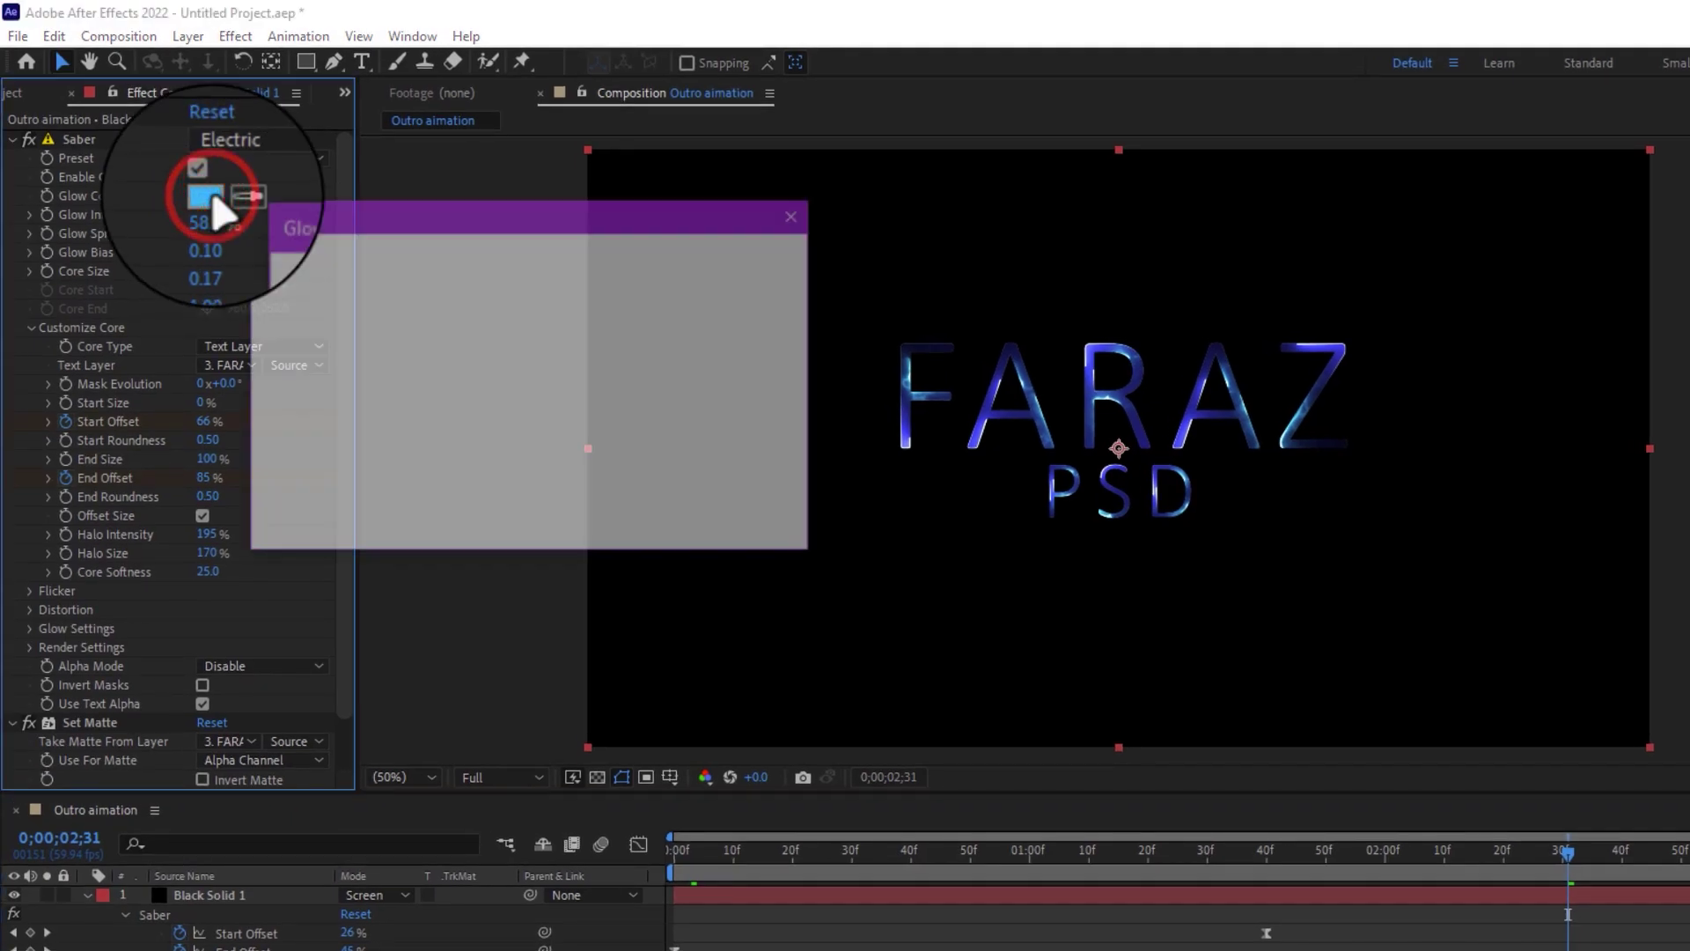
{"action": "left_click", "coordinate": [572, 512]}
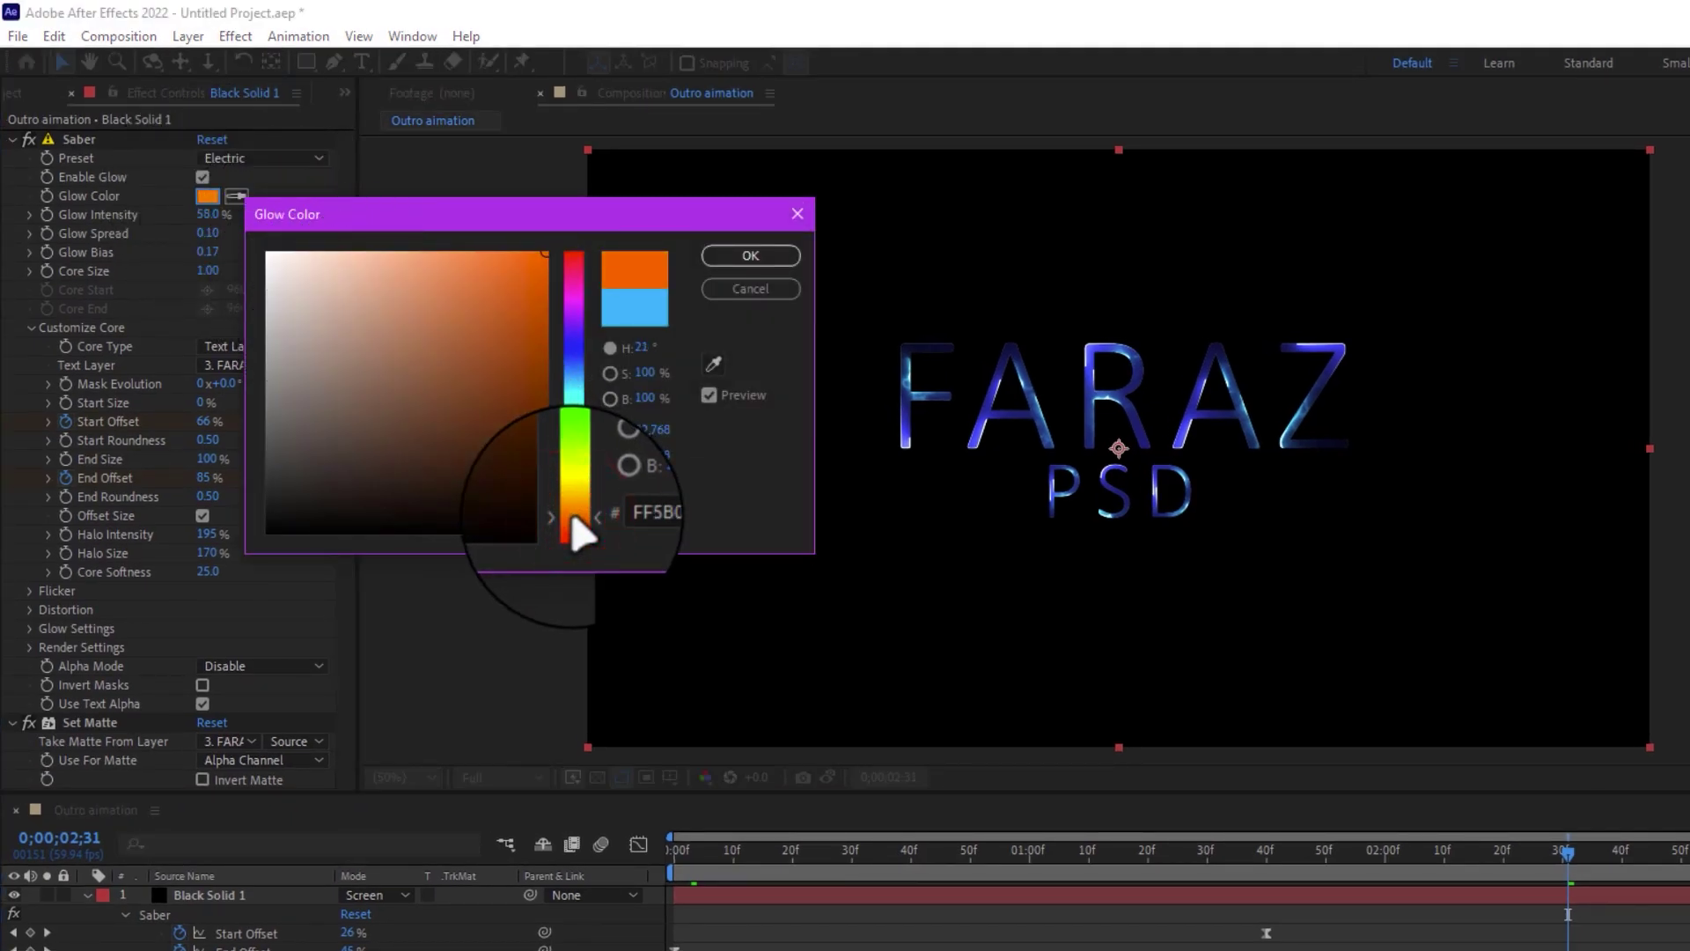
{"action": "left_click_drag", "start_coordinate": [574, 521], "coordinate": [574, 522]}
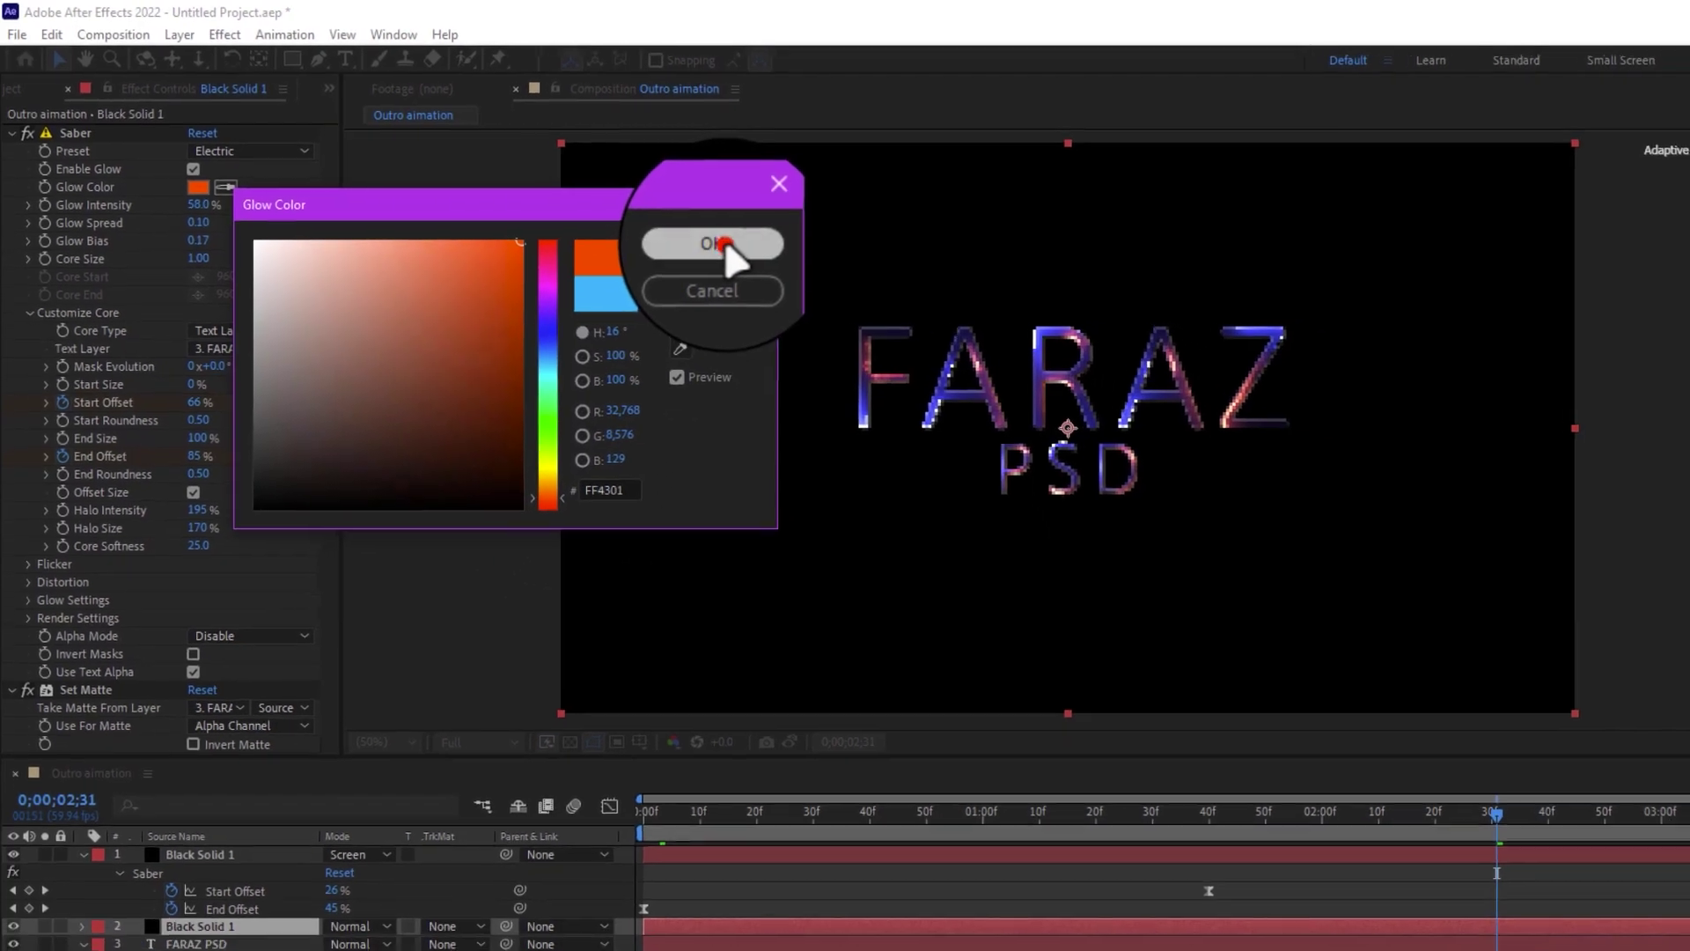
Confirm the red-orange glow colour and play back the animation preview.
{"action": "left_click", "coordinate": [750, 255]}
{"action": "left_click_drag", "start_coordinate": [1561, 859], "coordinate": [1493, 852]}
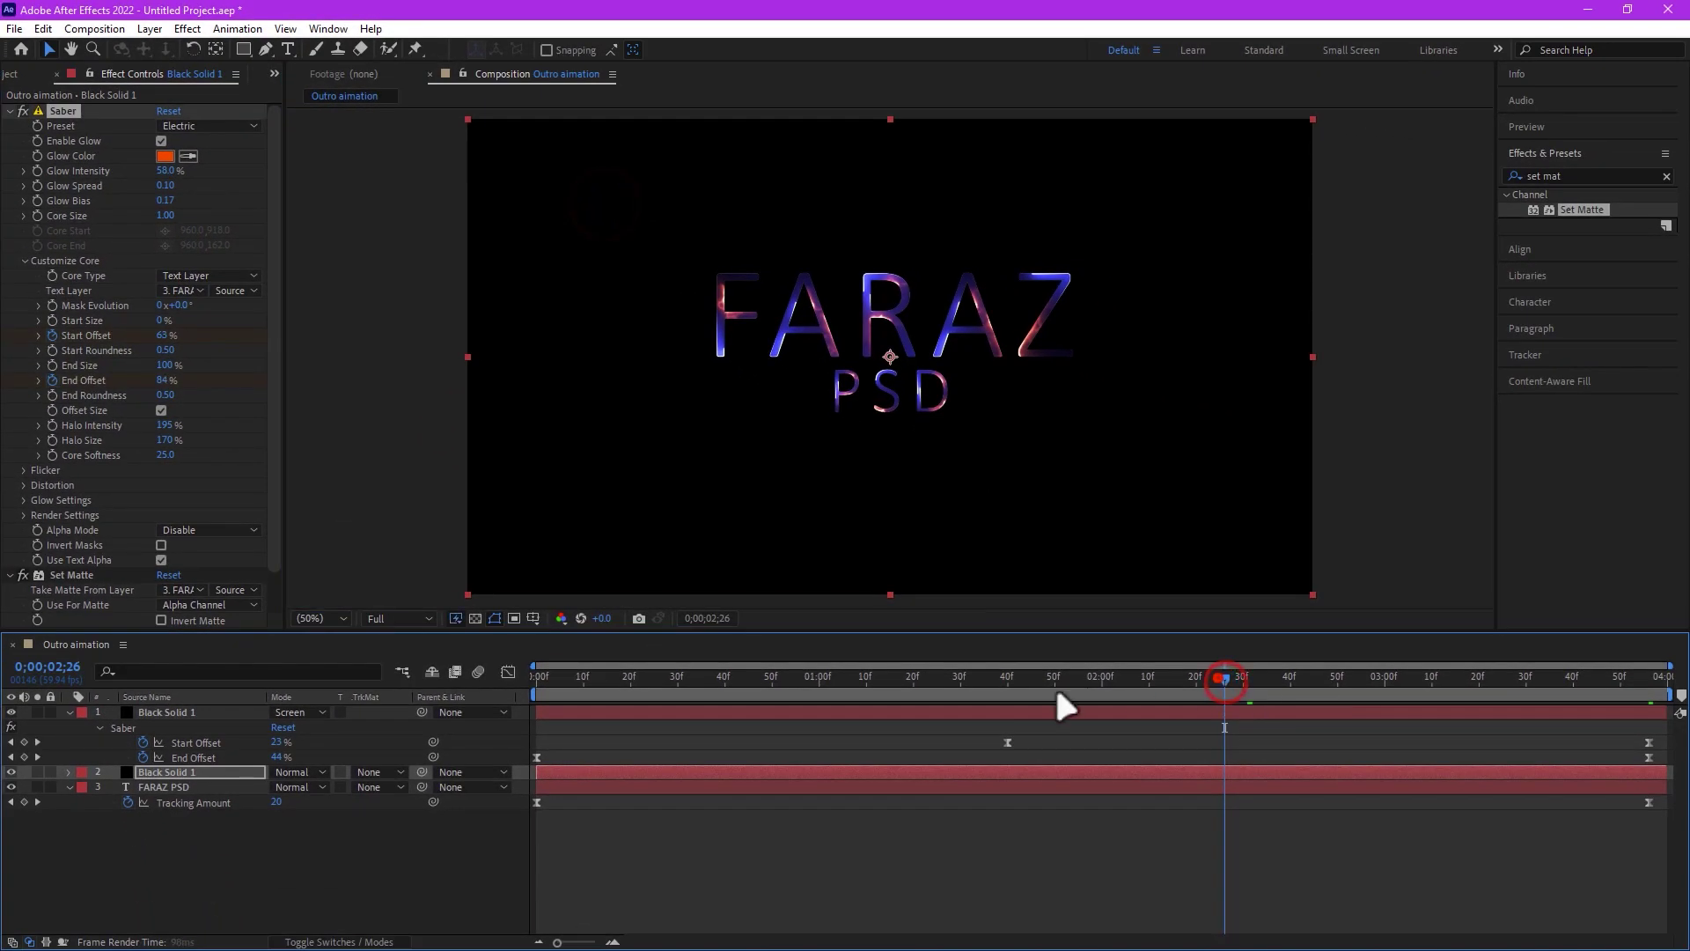
{"action": "key", "text": "space"}
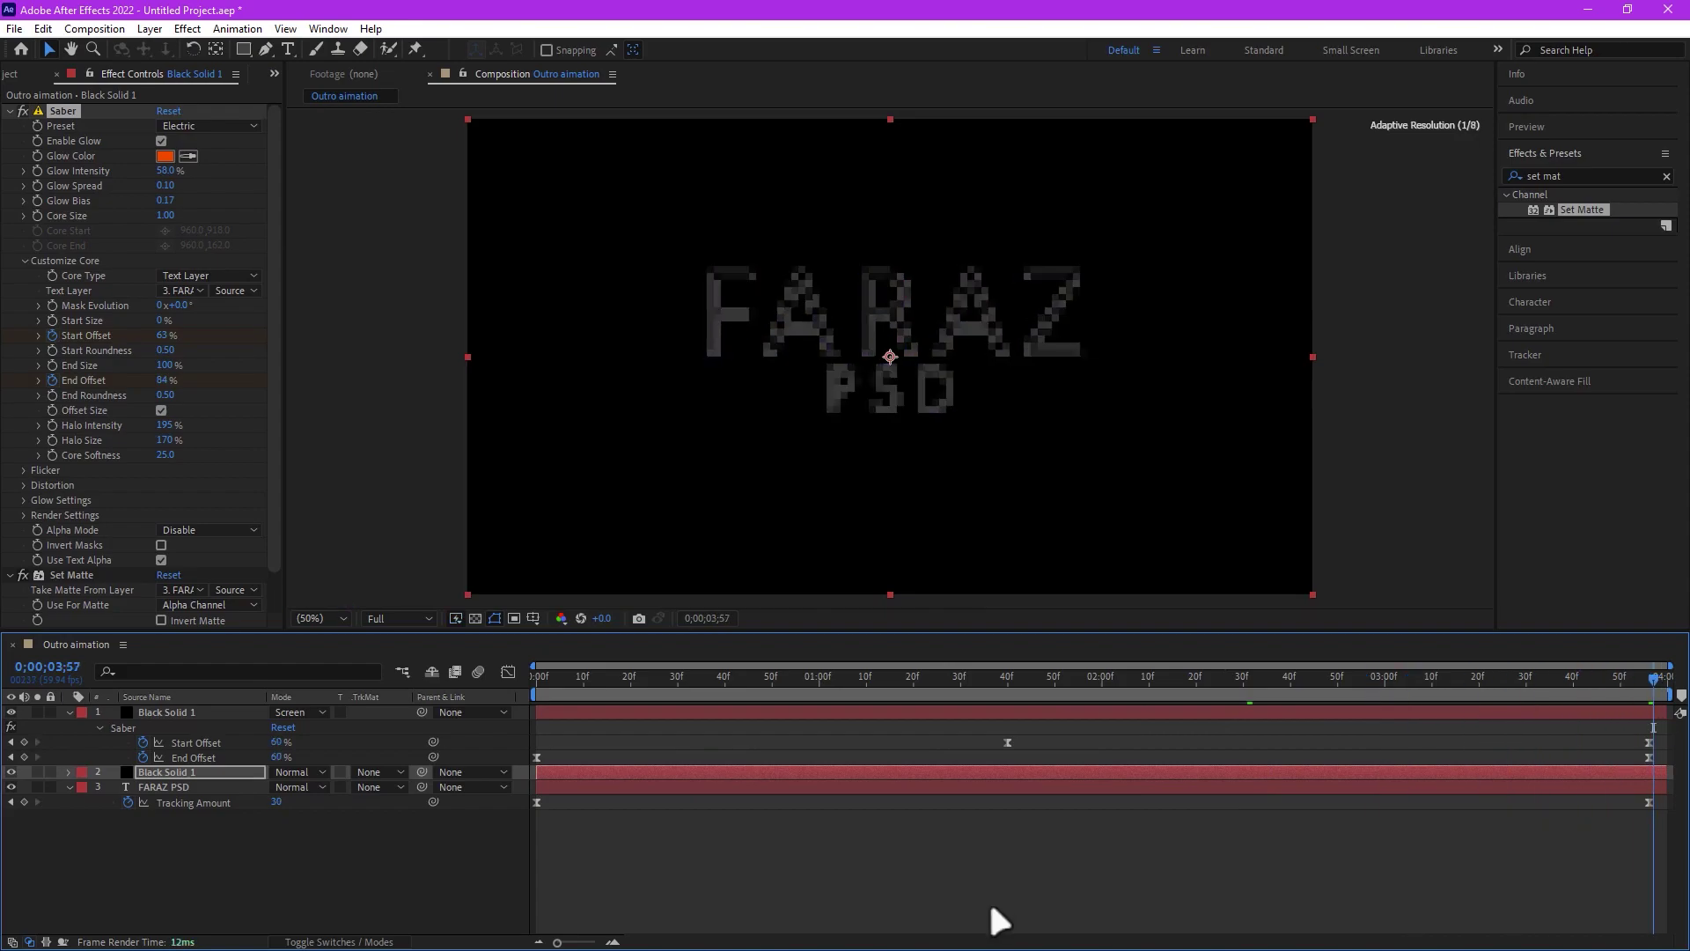
{"action": "left_click", "coordinate": [316, 889]}
Pre-compose all three layers into Pre-comp 1, moving all attributes.
{"action": "key", "text": "ctrl+a"}
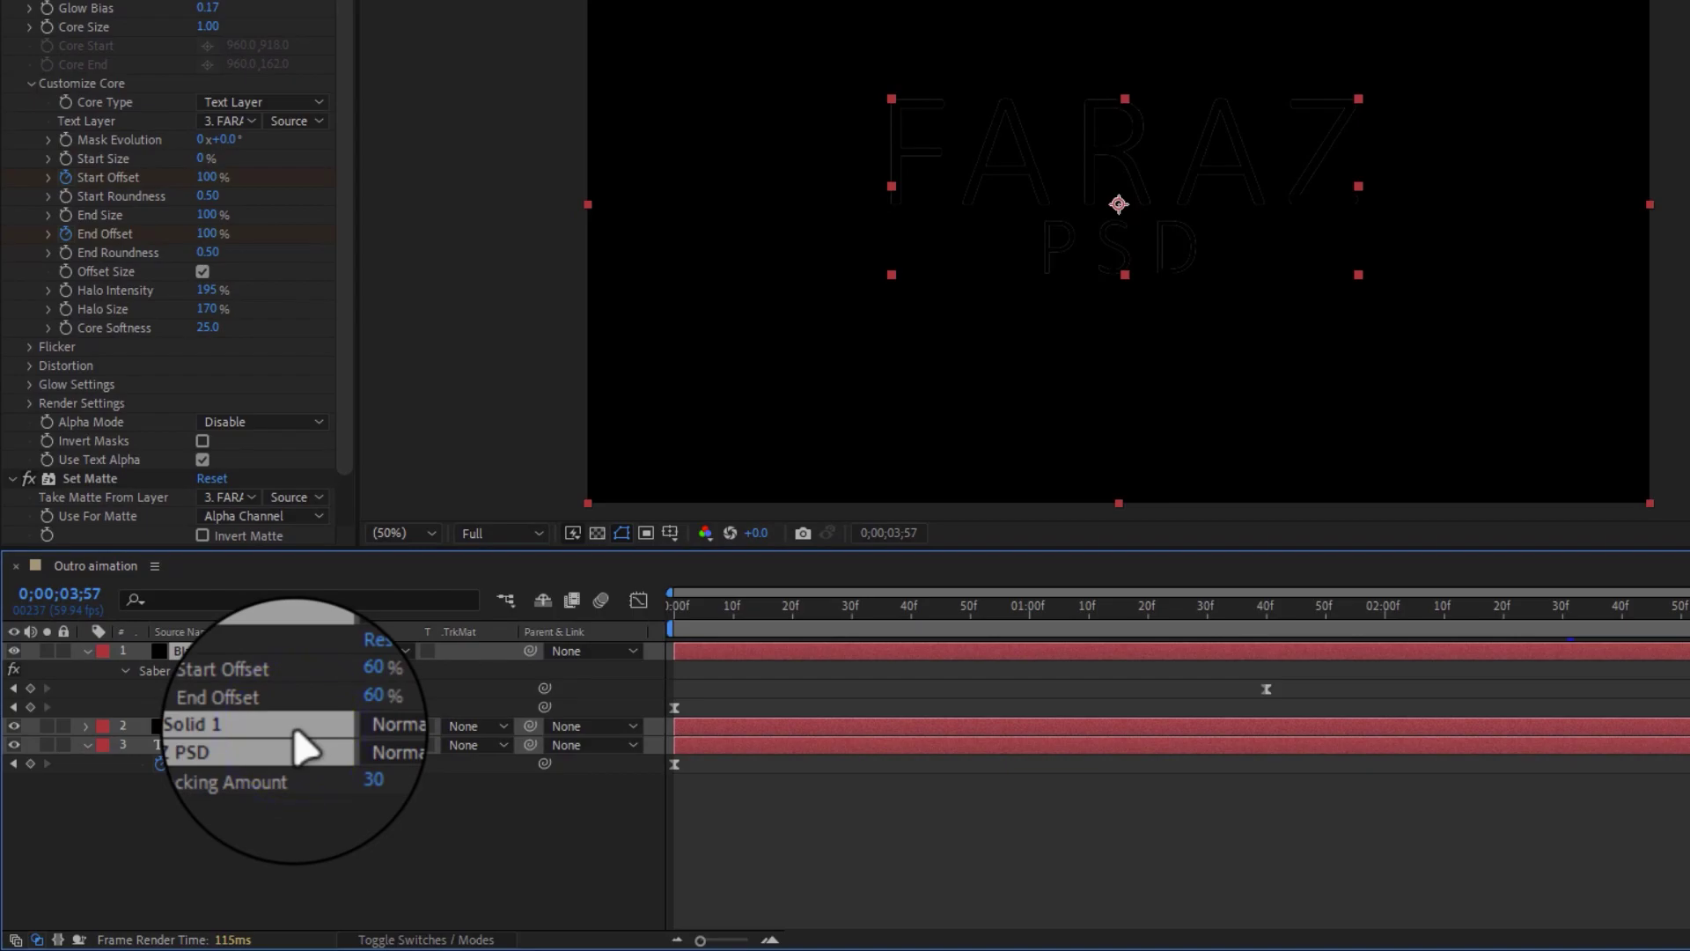
{"action": "right_click", "coordinate": [299, 740]}
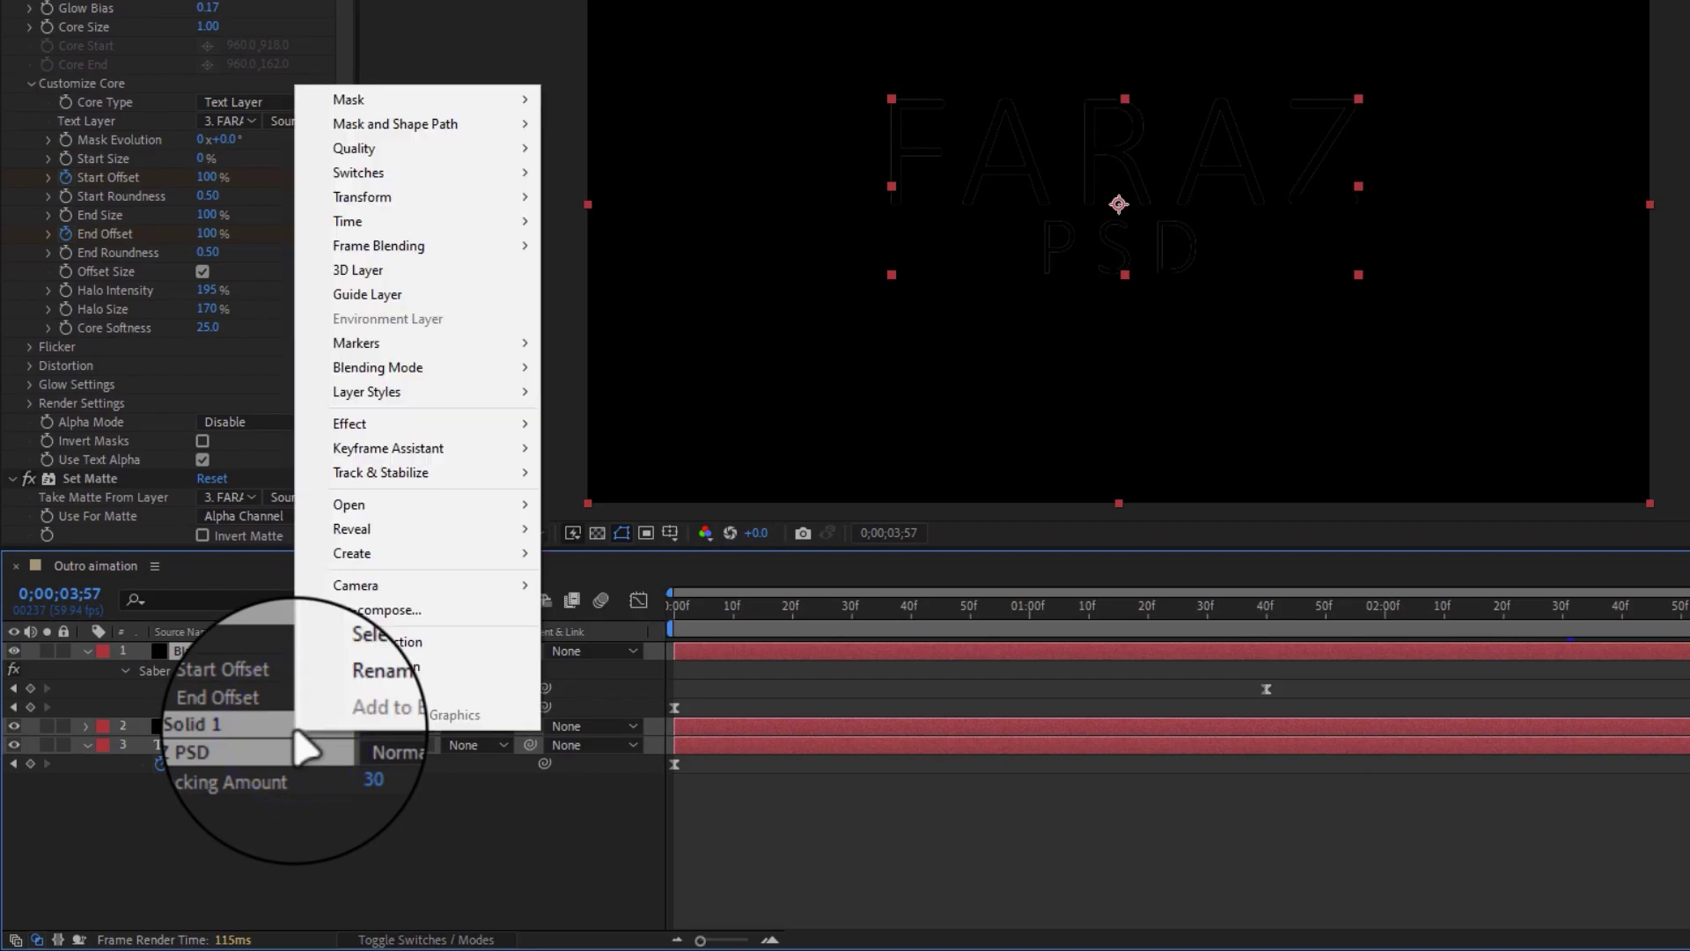
{"action": "left_click", "coordinate": [361, 609]}
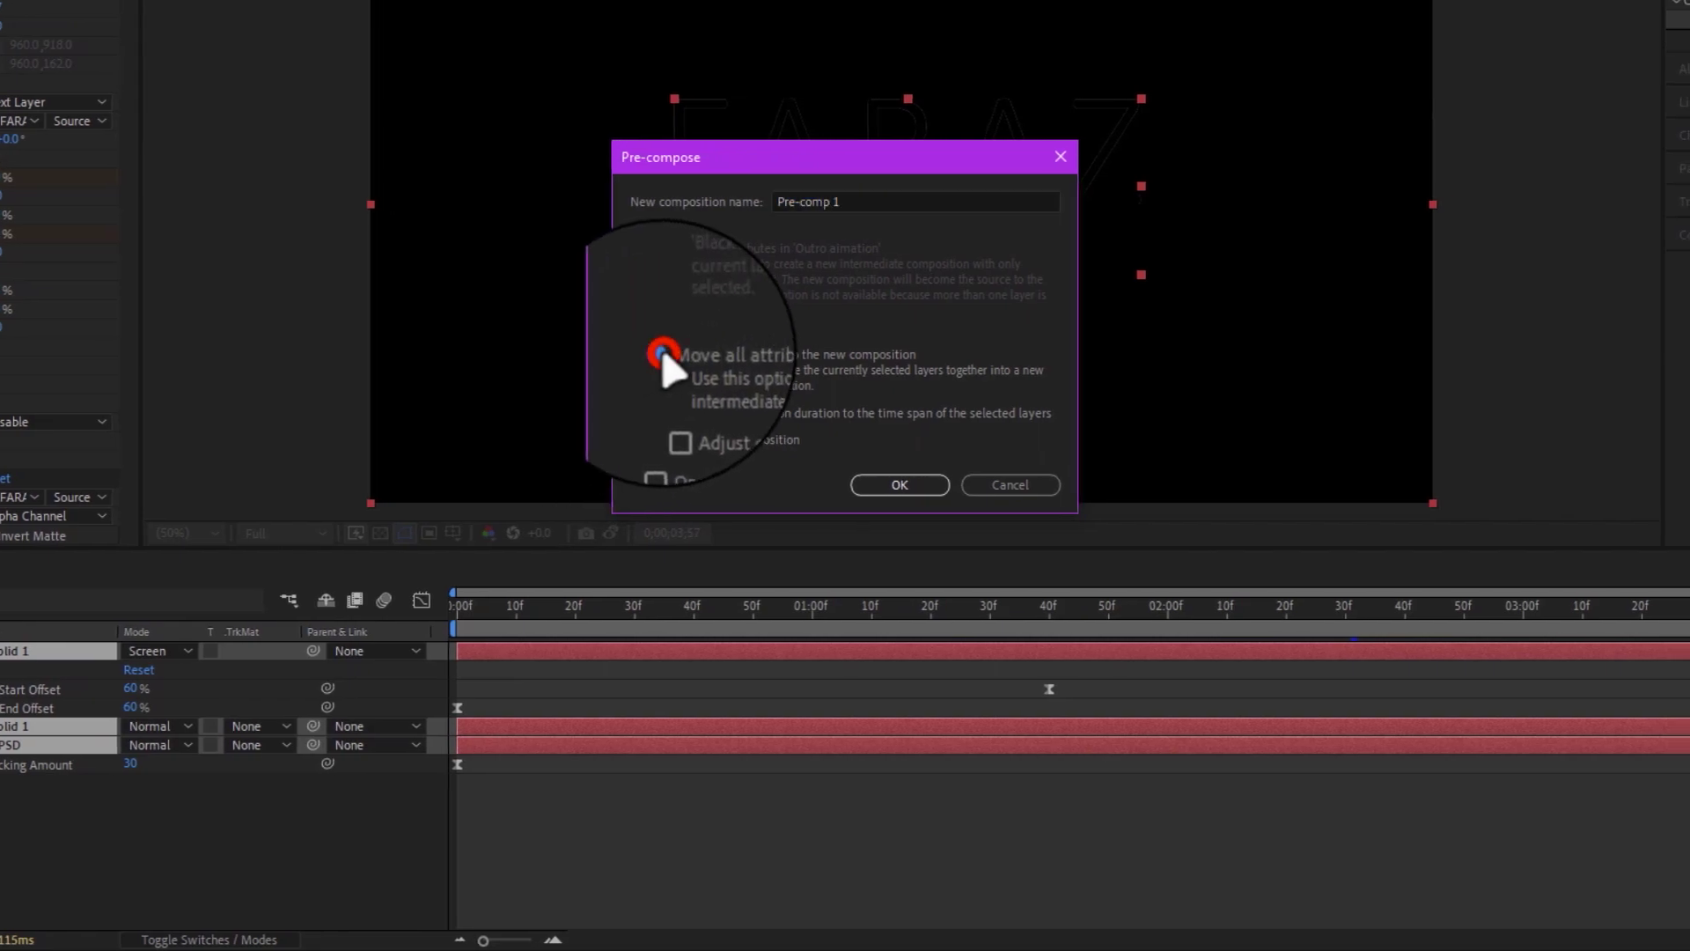
{"action": "left_click", "coordinate": [899, 486]}
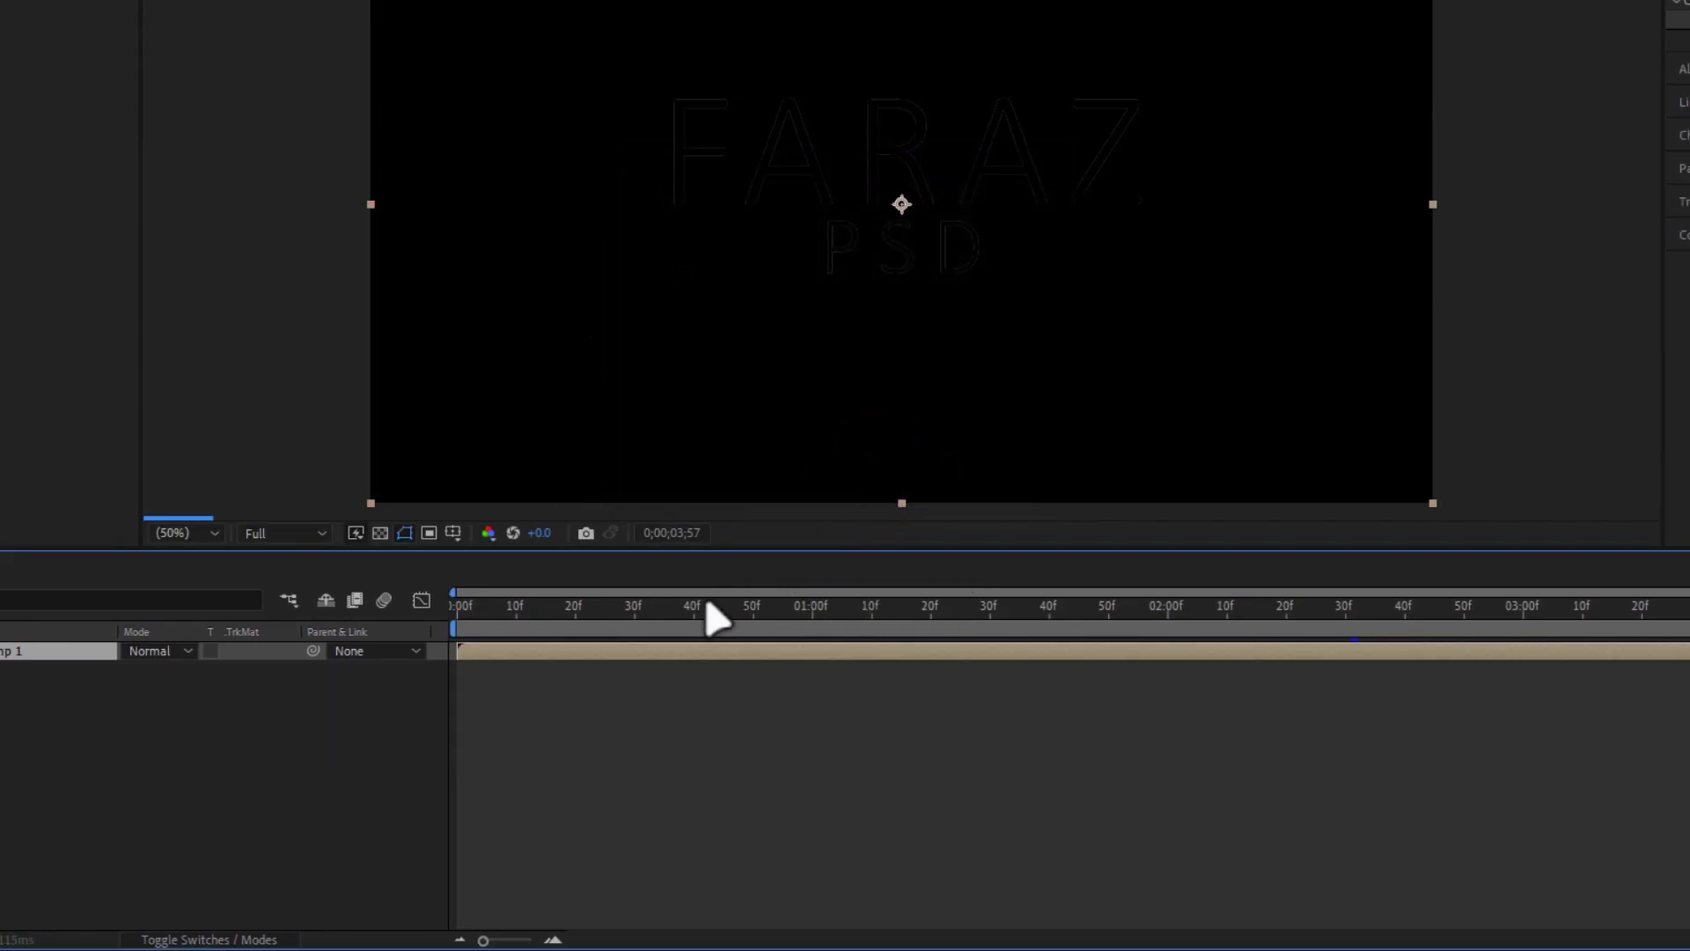
Return to 0;00;00;00 and add the Outro aimation comp to the Adobe Media Encoder queue.
{"action": "left_click_drag", "start_coordinate": [675, 606], "coordinate": [496, 649]}
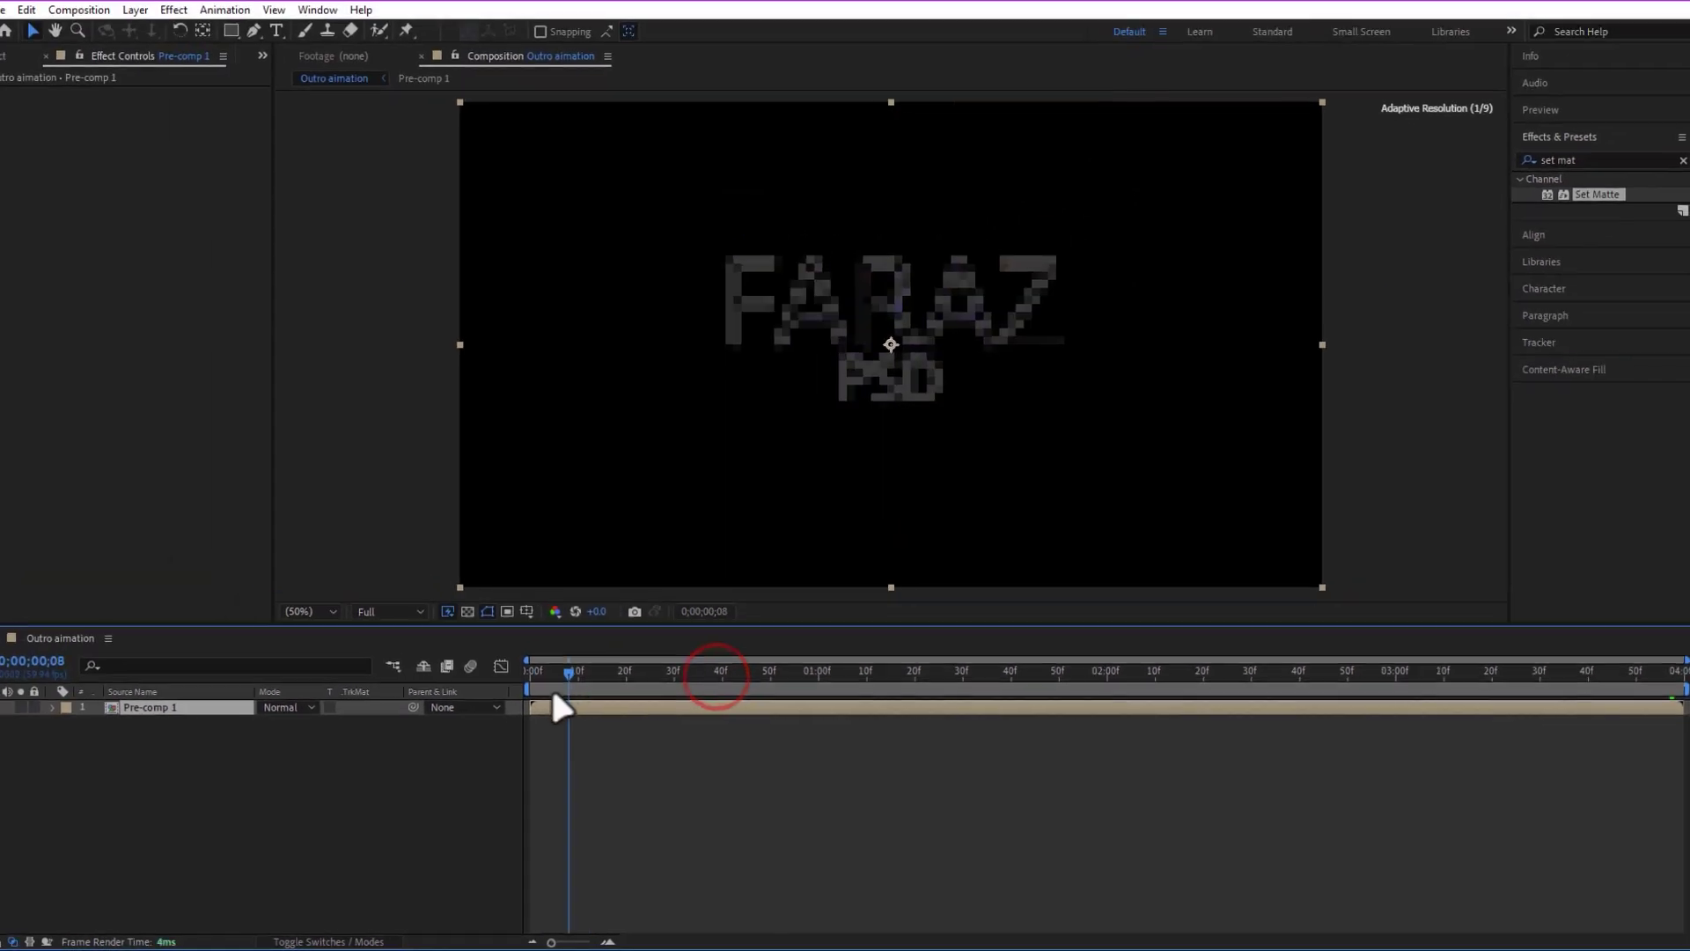
{"action": "left_click_drag", "start_coordinate": [555, 697], "coordinate": [533, 697]}
{"action": "left_click", "coordinate": [619, 781]}
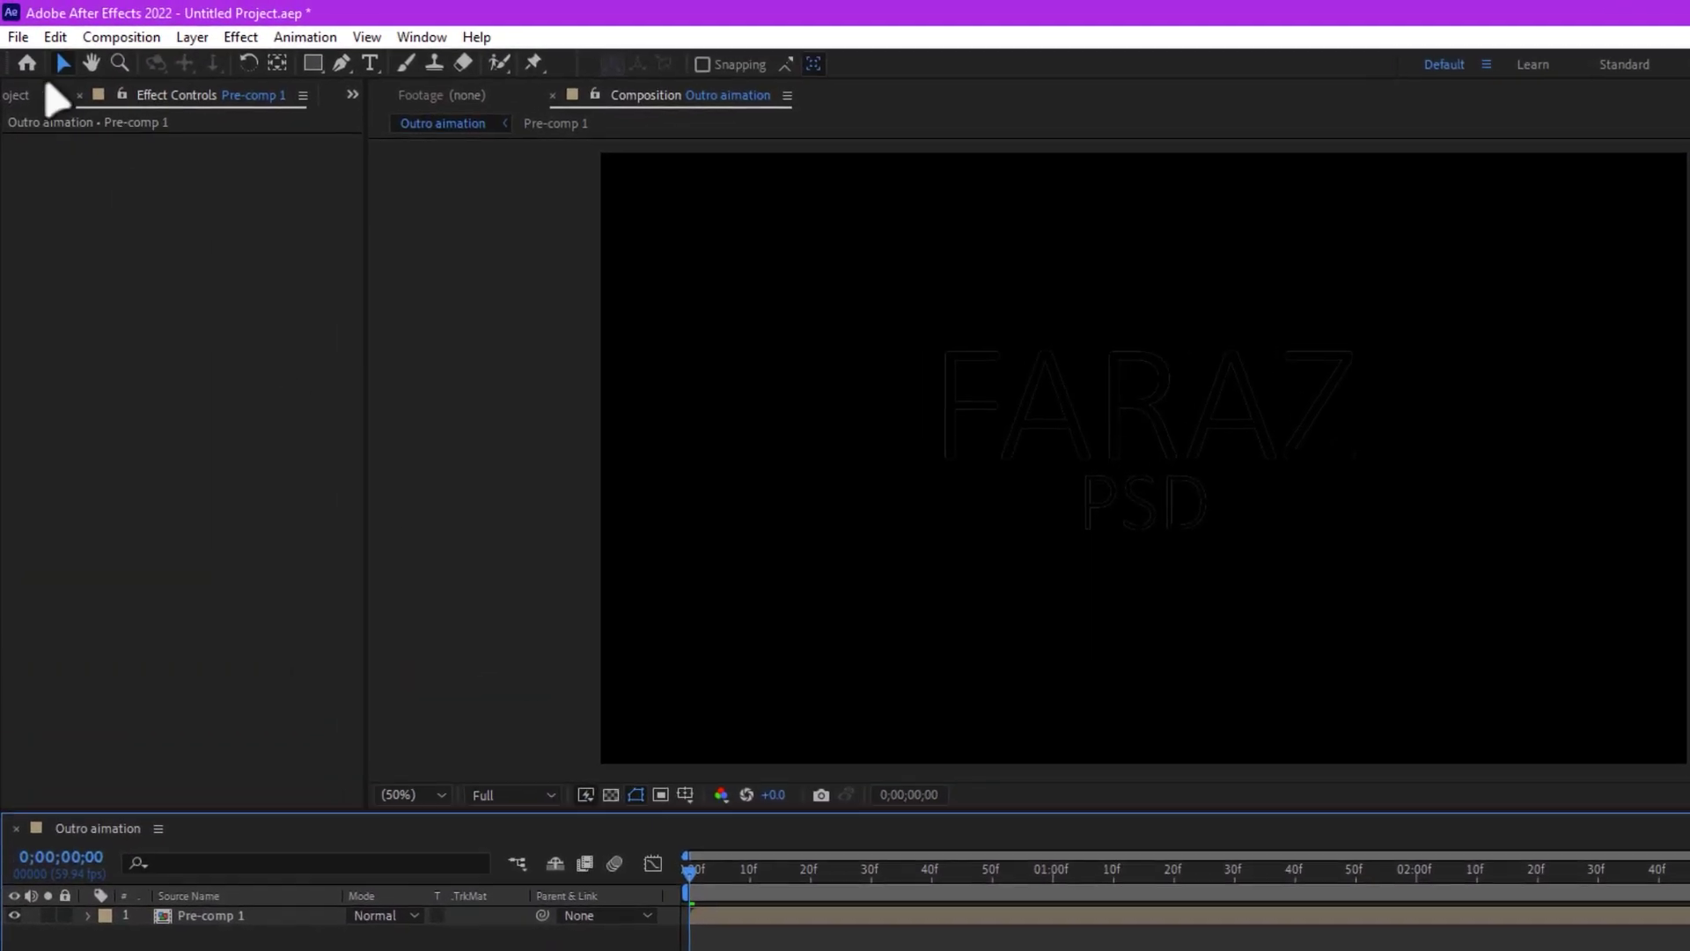
{"action": "left_click", "coordinate": [7, 30]}
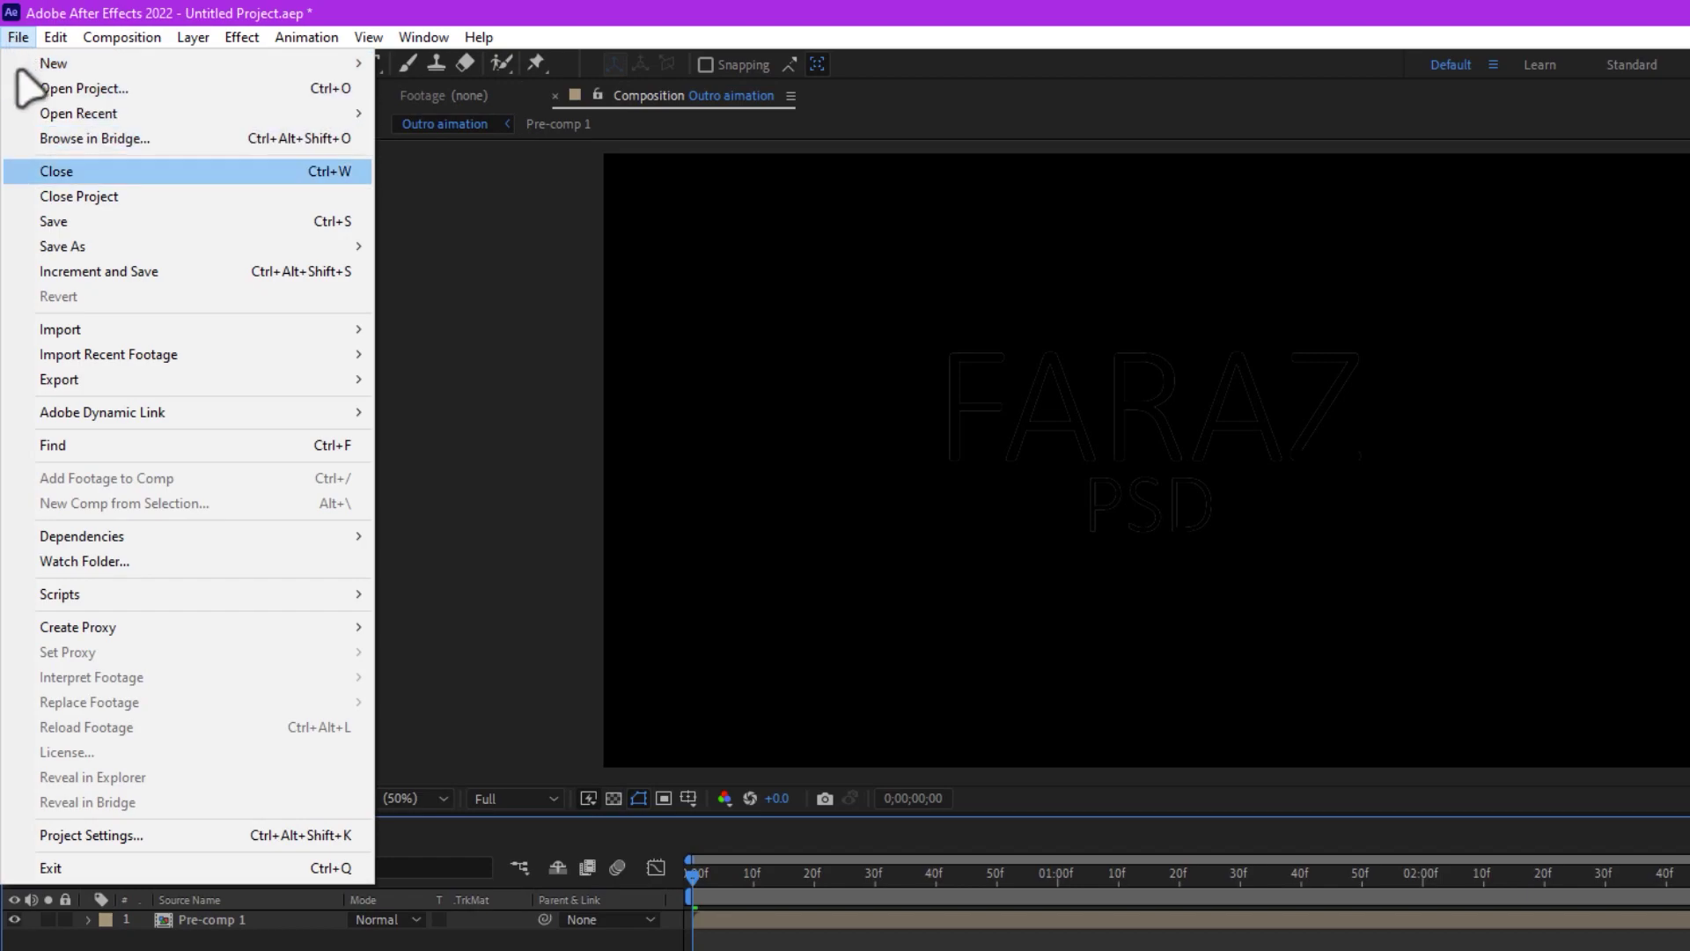
{"action": "left_click", "coordinate": [113, 385]}
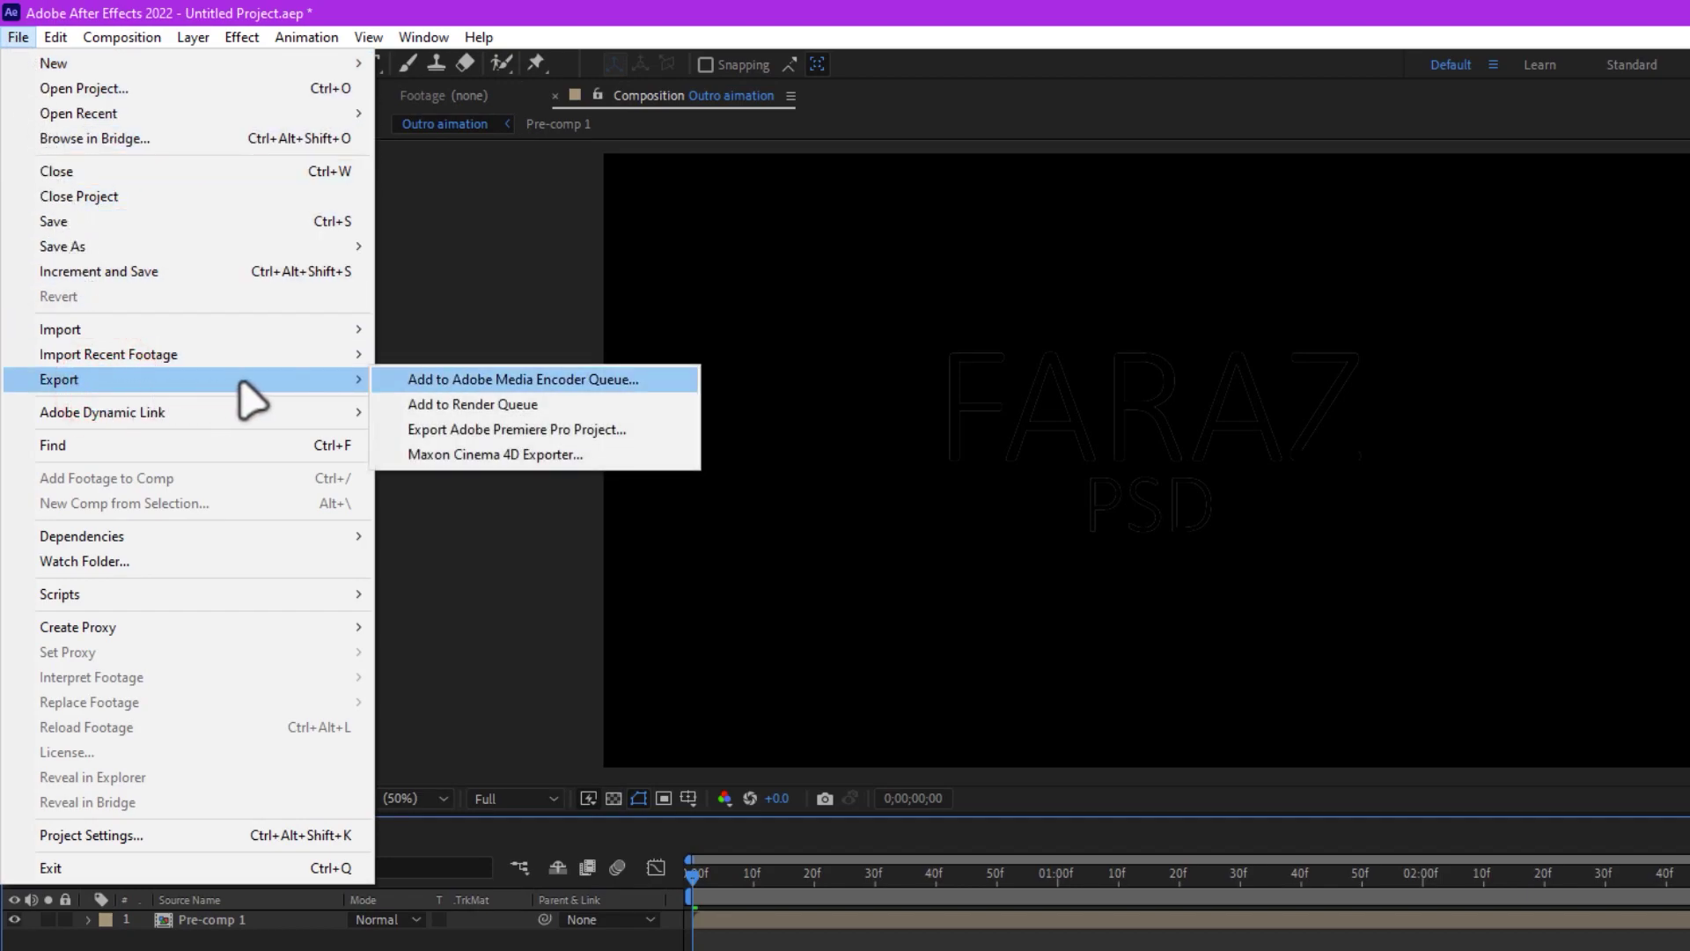
{"action": "left_click", "coordinate": [404, 379]}
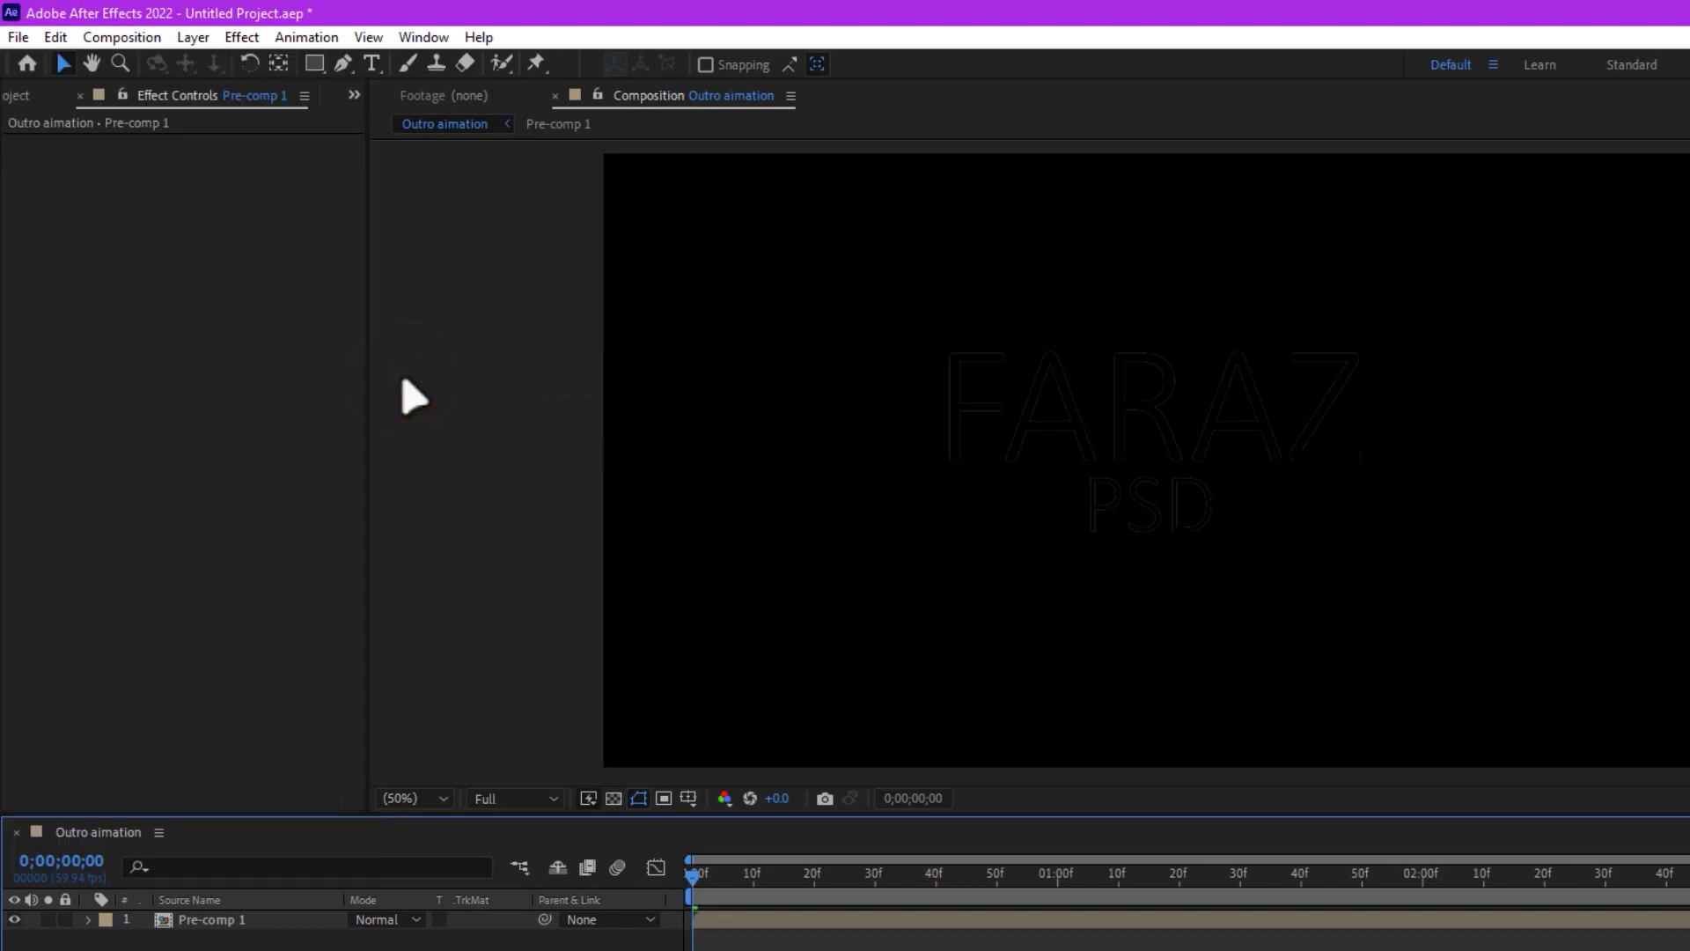